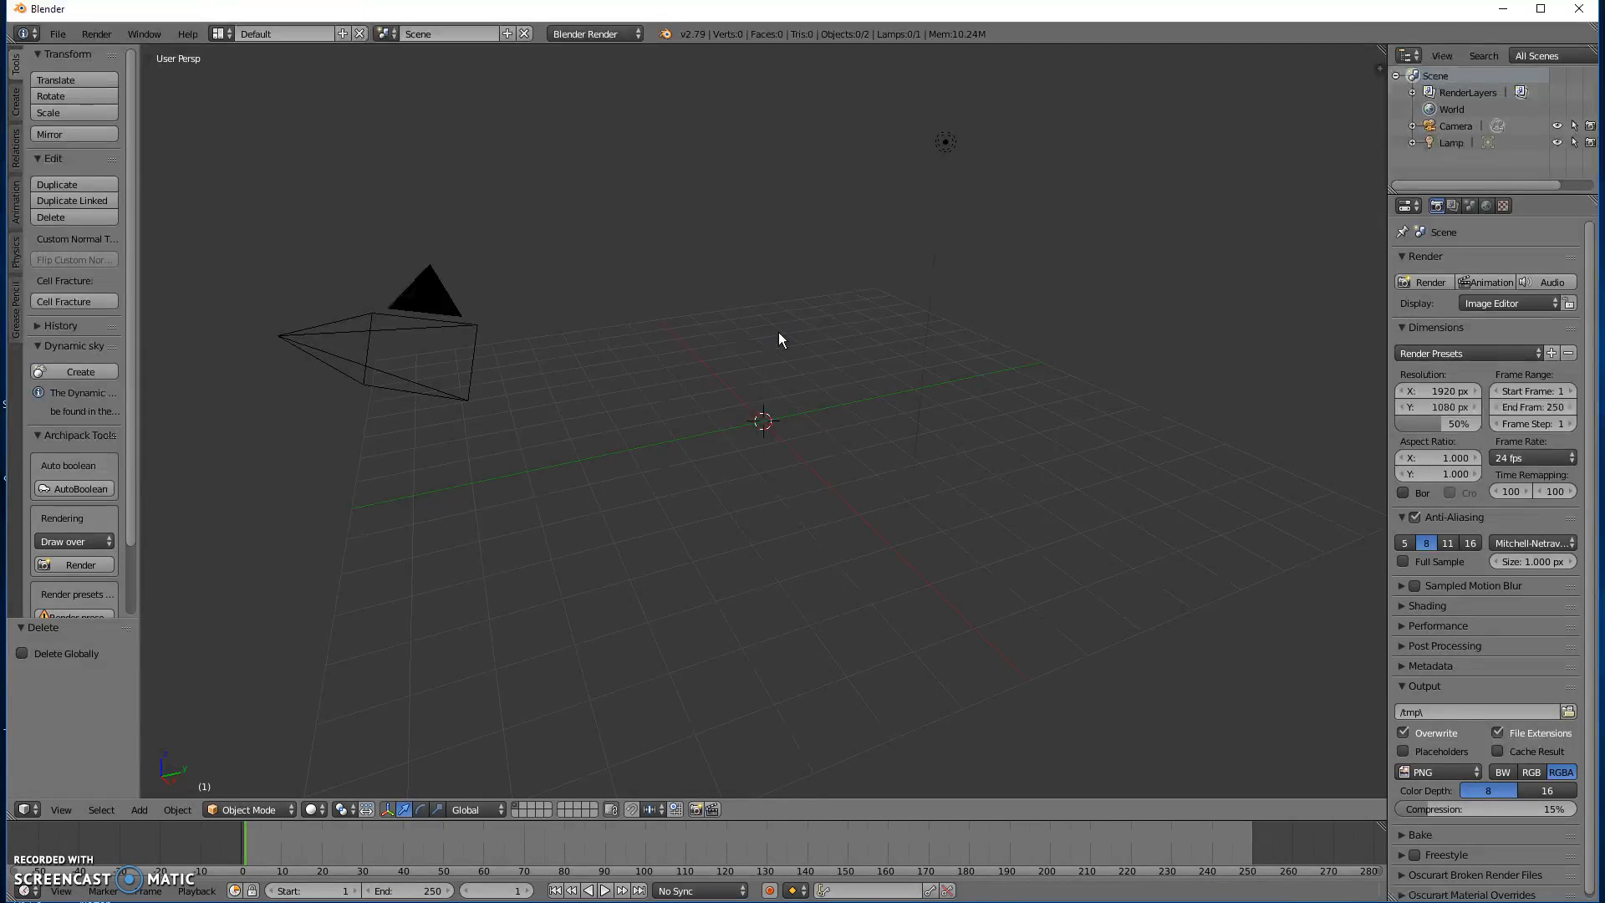
# Add a Bezier circle with a radius of 1 at the scene origin.
pyautogui.hotkey('shift', 'a')
pyautogui.click(779, 333)
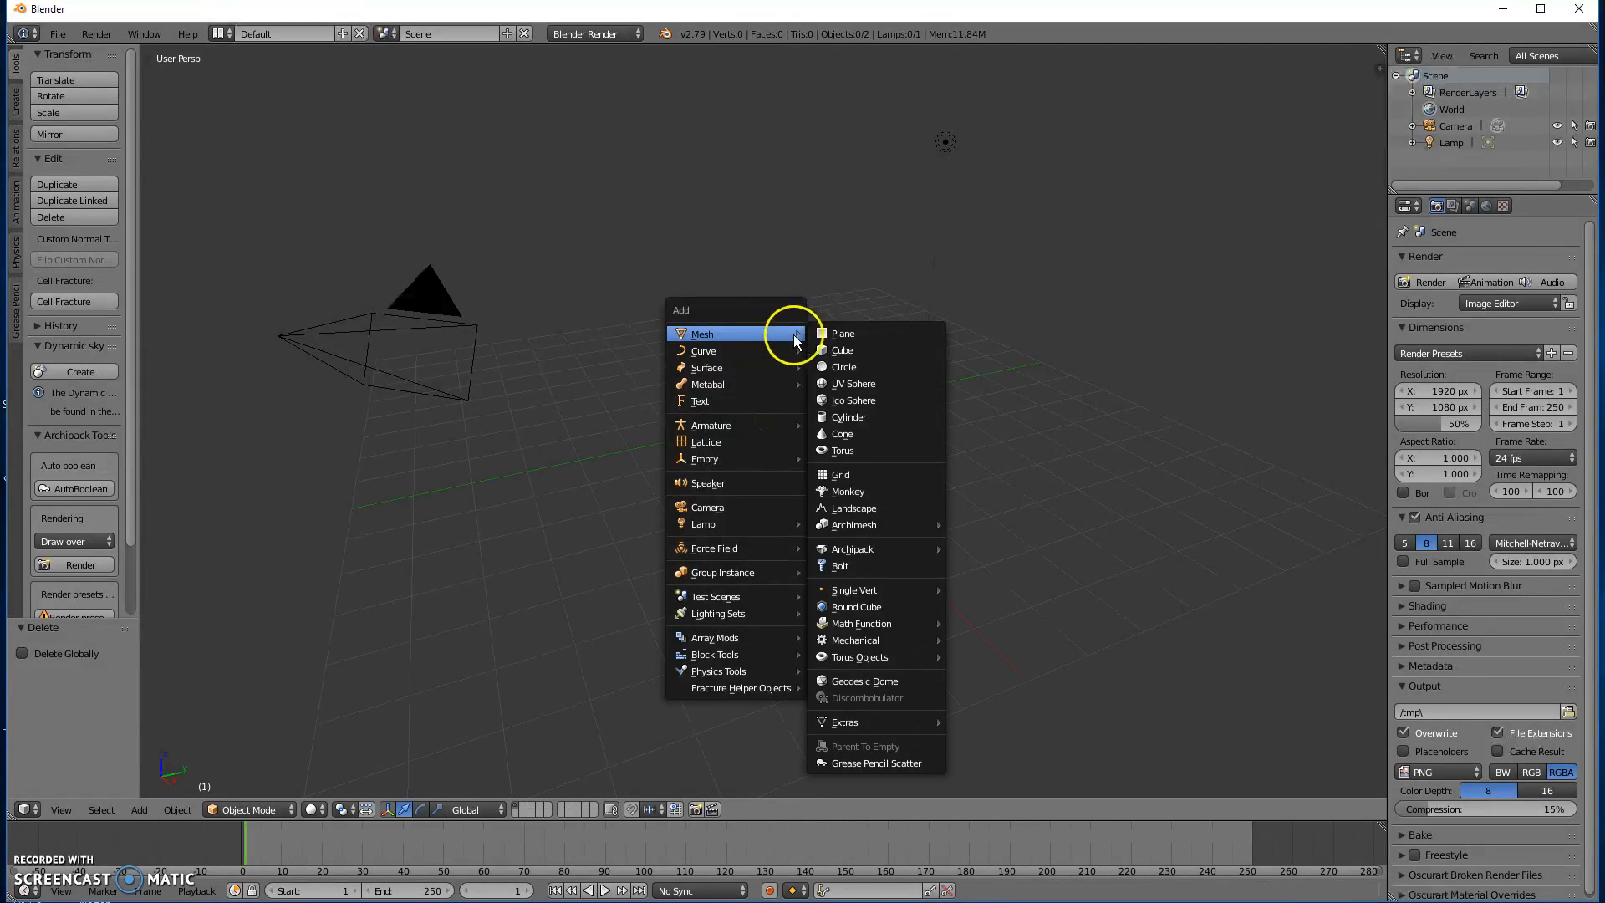
pyautogui.moveTo(743, 350)
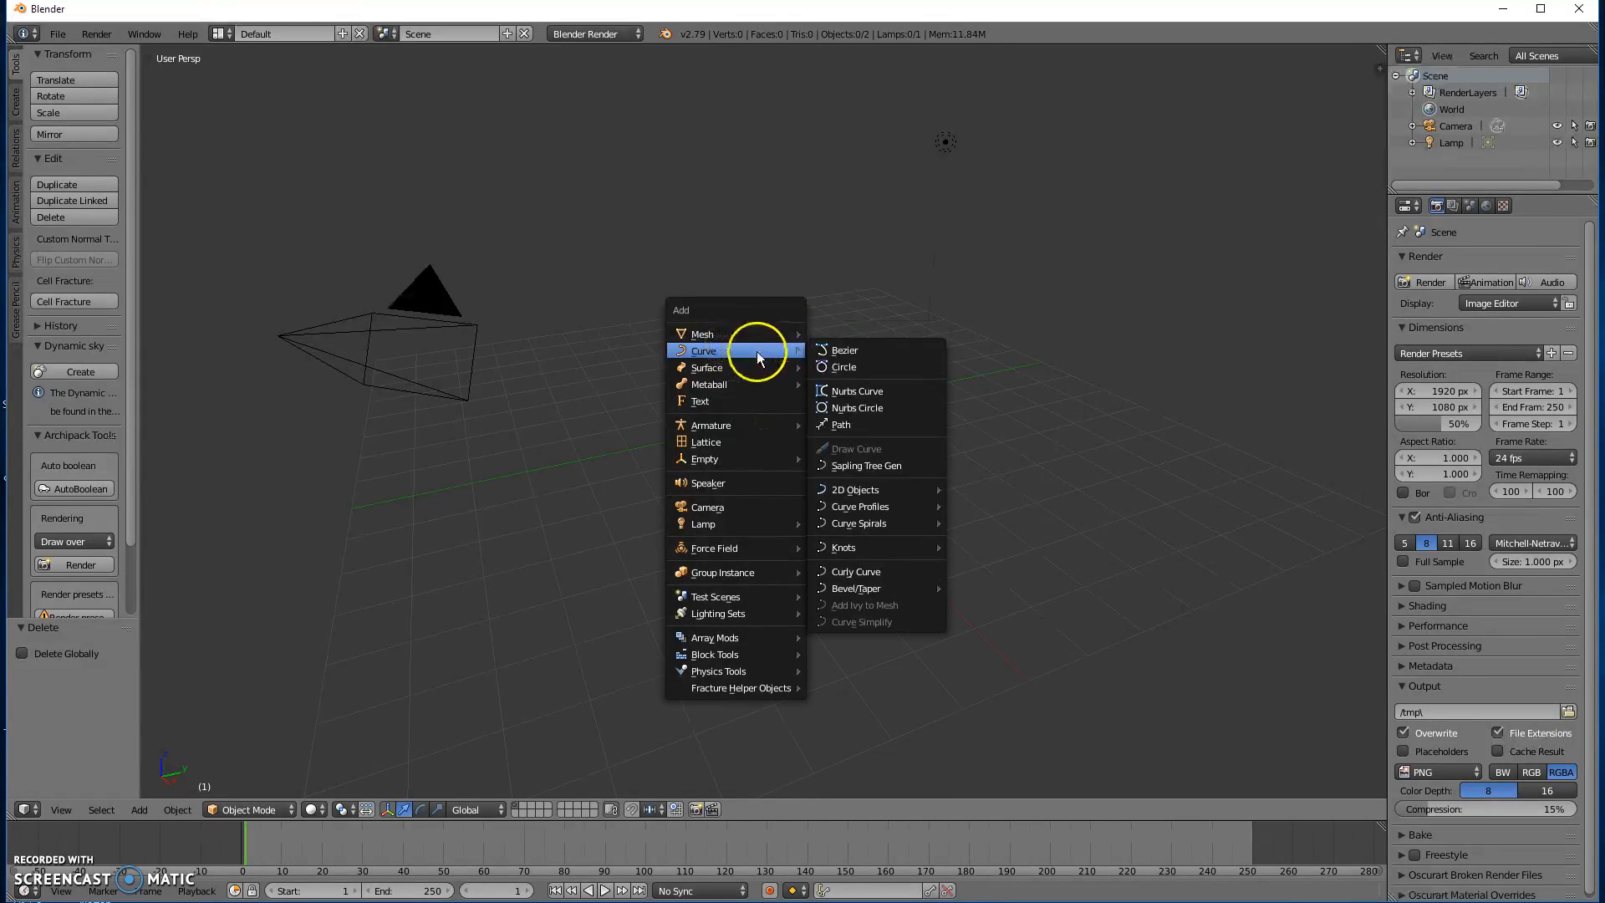
pyautogui.click(852, 366)
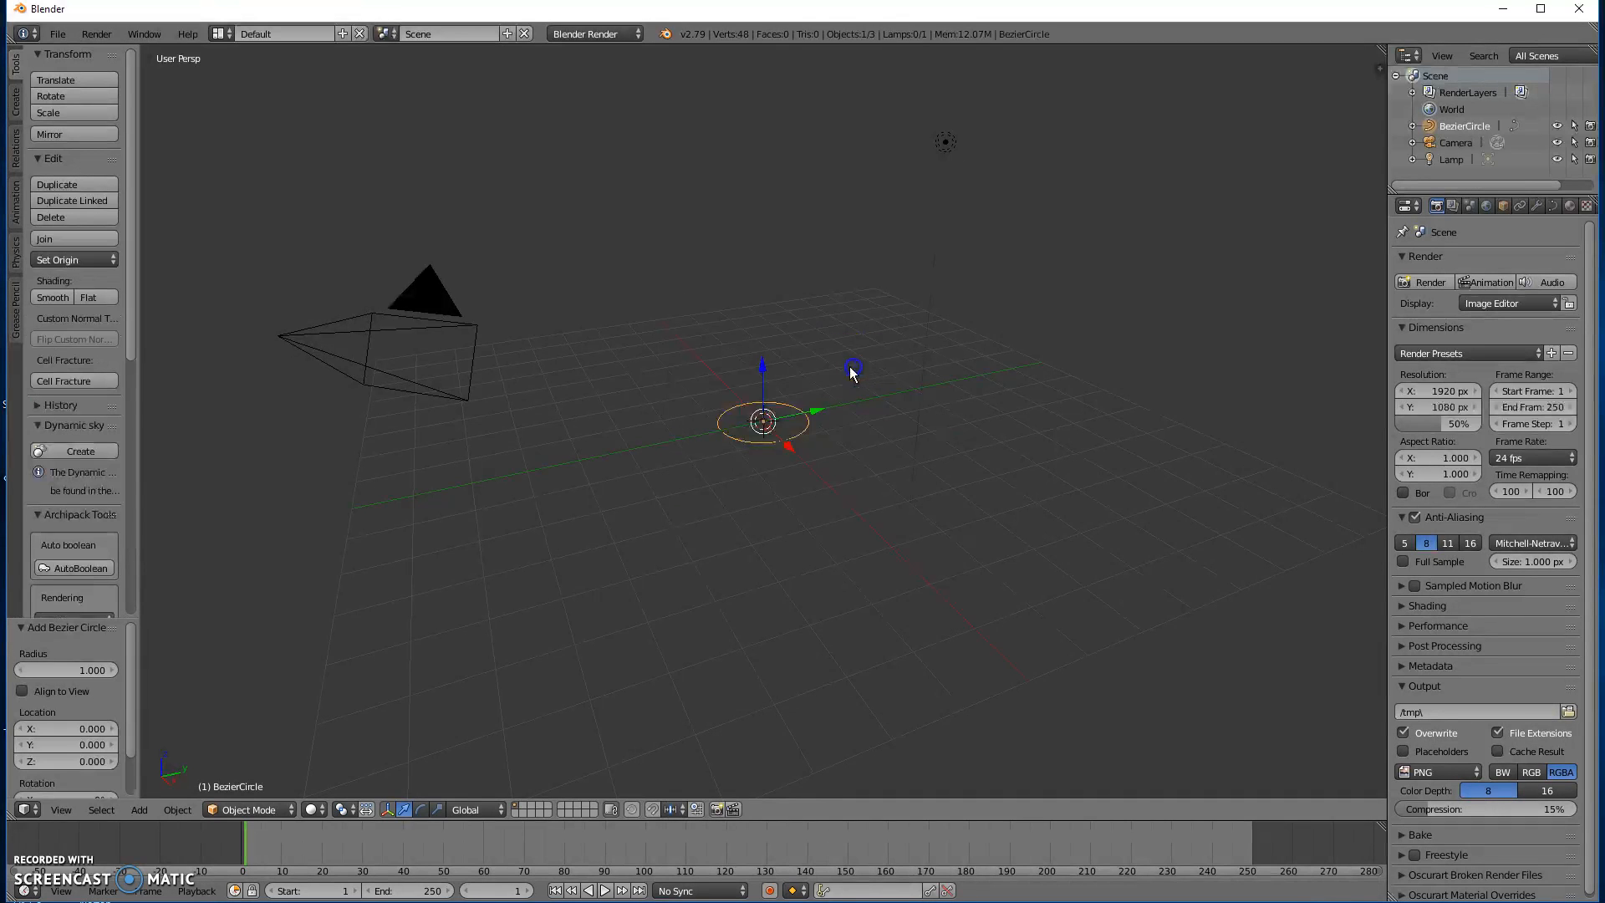
# Add a Bezier curve and move it about 3.27 units along negative Y, away from the circle.
pyautogui.hotkey('shift', 'a')
pyautogui.moveTo(445, 525)
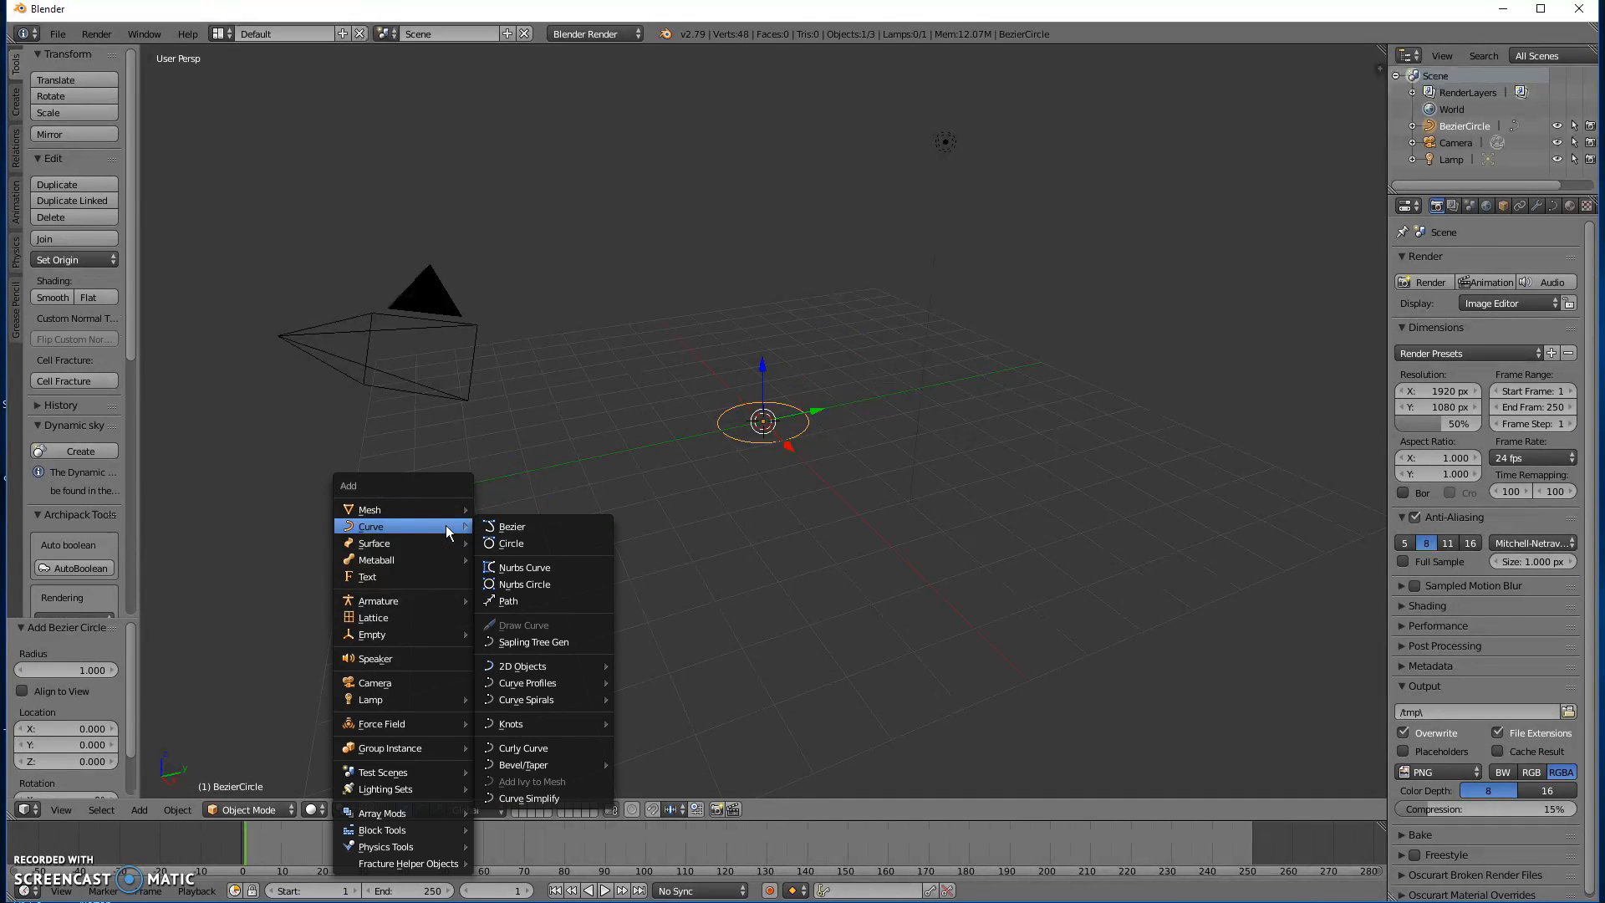
pyautogui.click(510, 528)
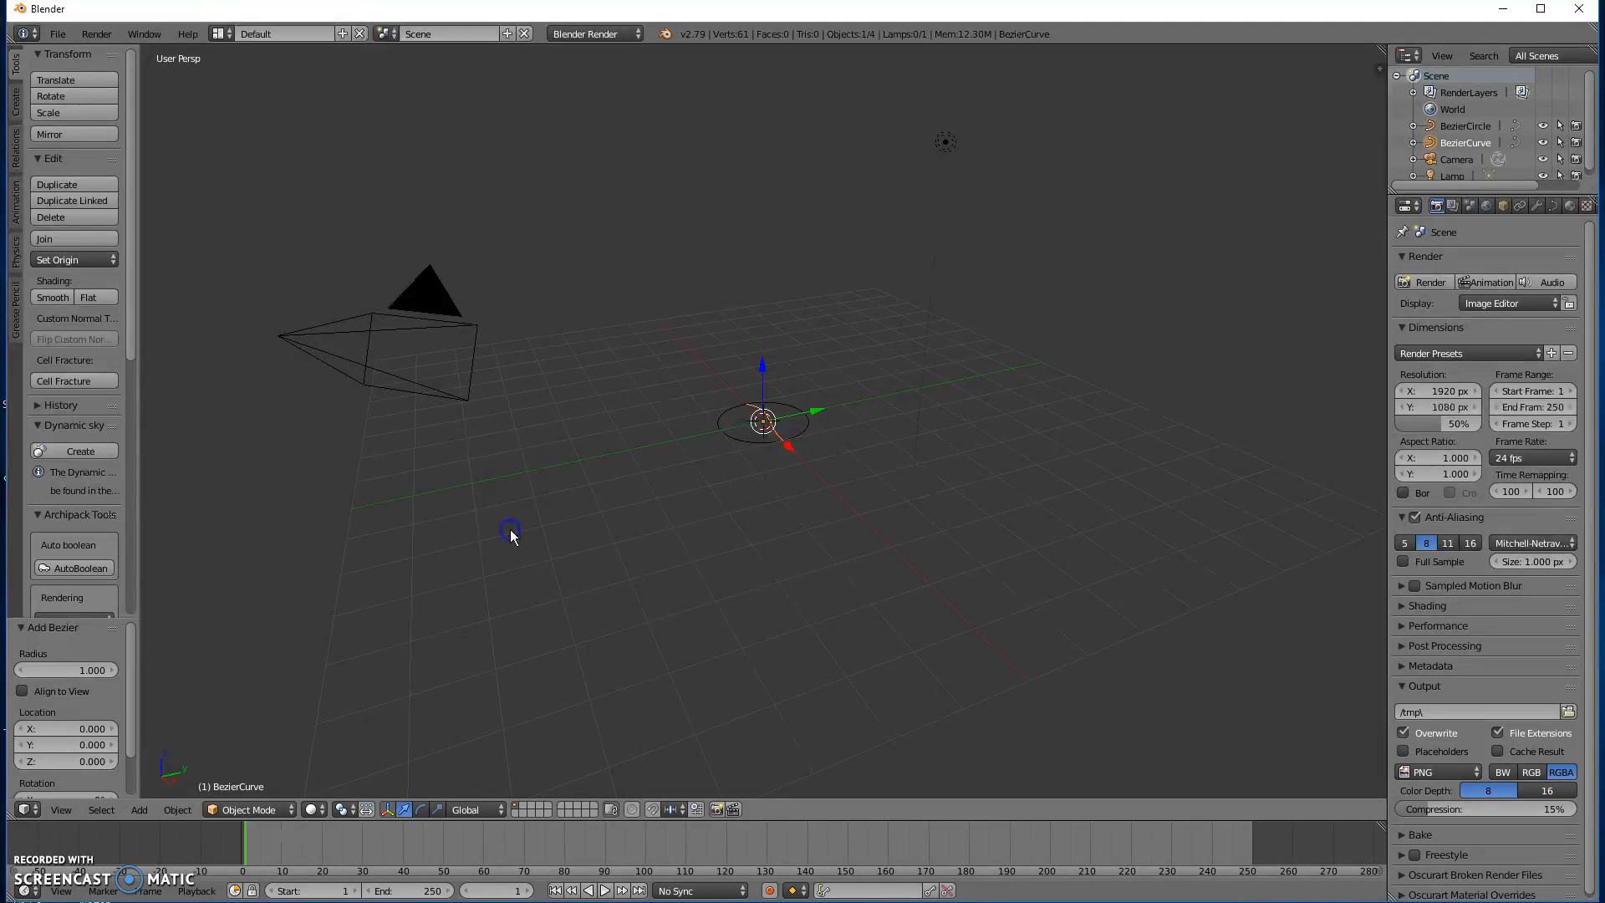
pyautogui.moveTo(815, 408); pyautogui.dragTo(627, 473)
pyautogui.scroll(3, 604, 470)
pyautogui.moveTo(598, 513); pyautogui.dragTo(753, 457, button='middle')
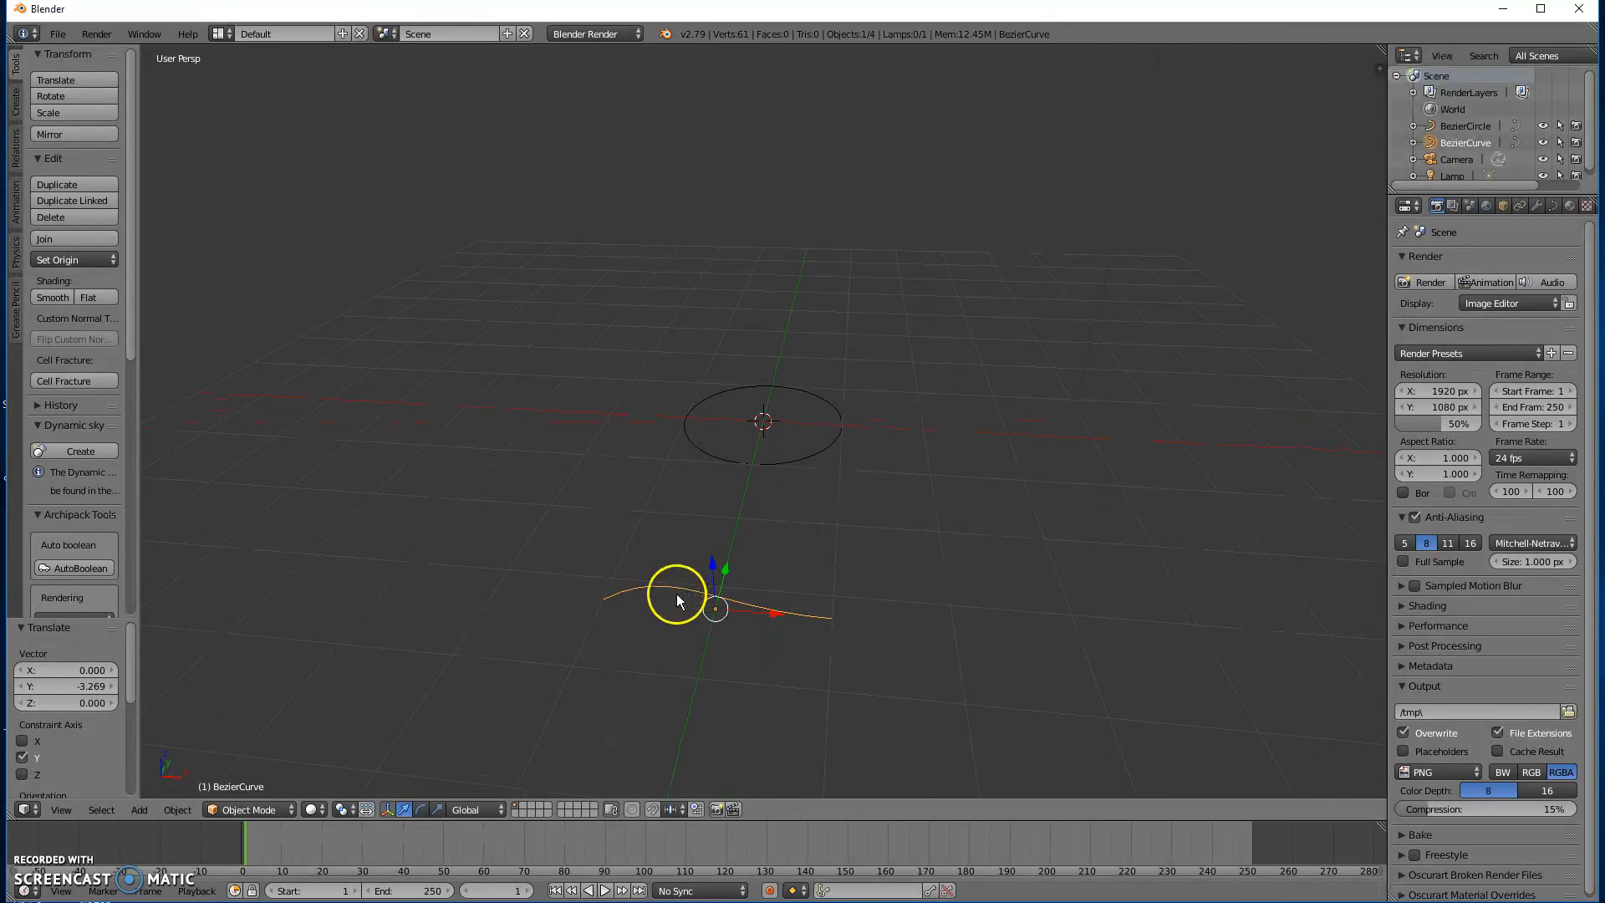
# Inspect the Bezier curve's control points and handles in Edit Mode and return to Object Mode.
pyautogui.press('Tab')
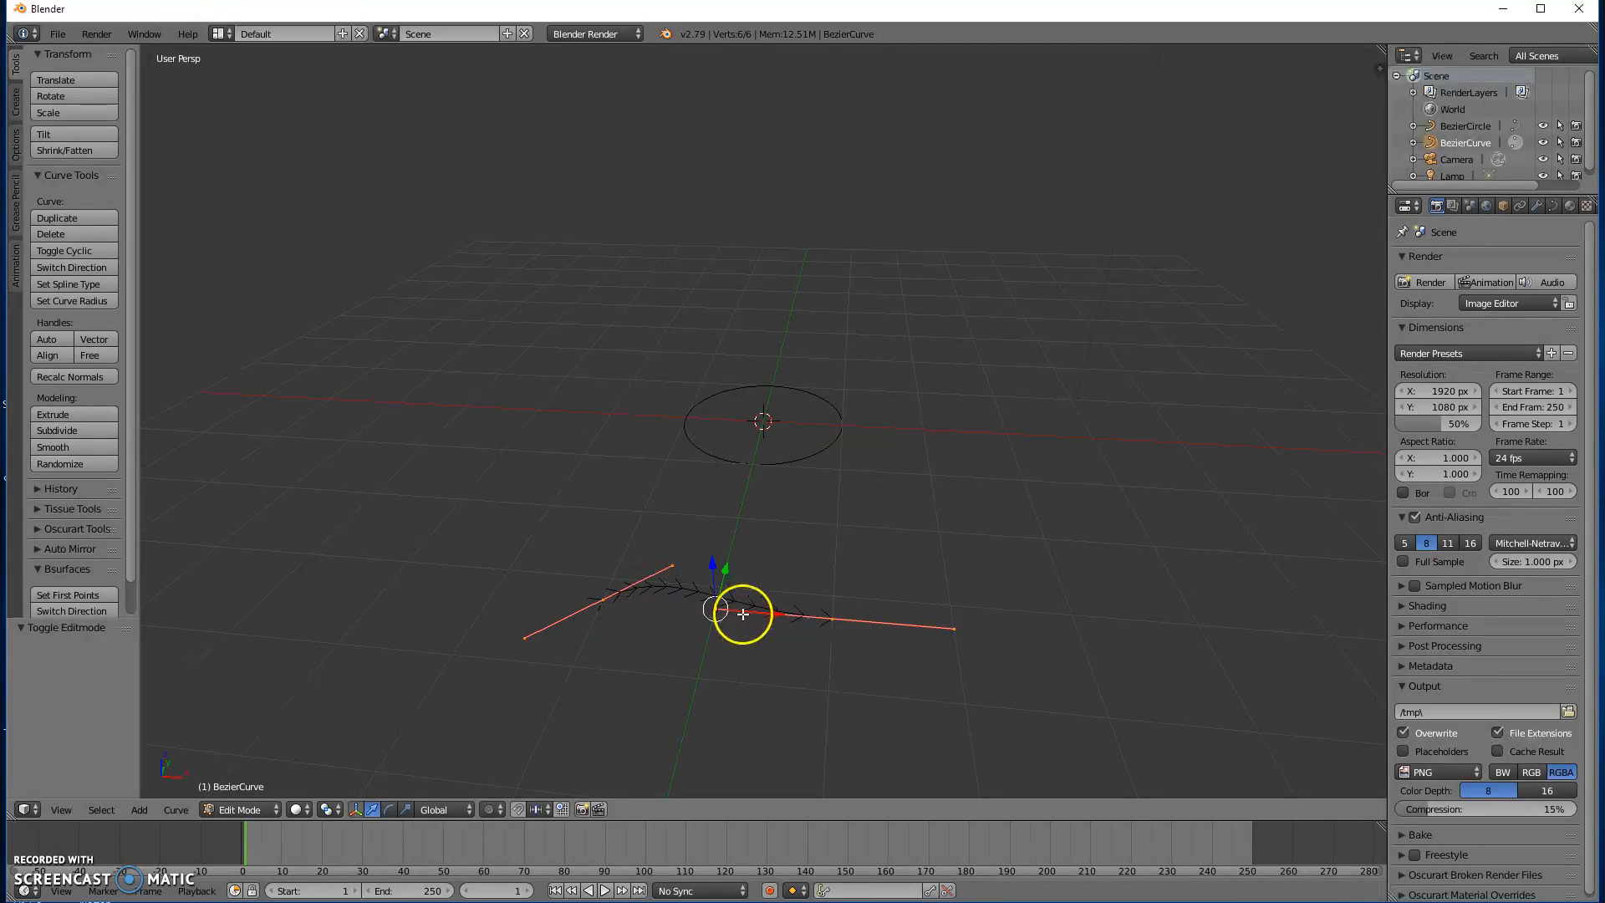
pyautogui.moveTo(652, 633); pyautogui.dragTo(672, 592, button='middle')
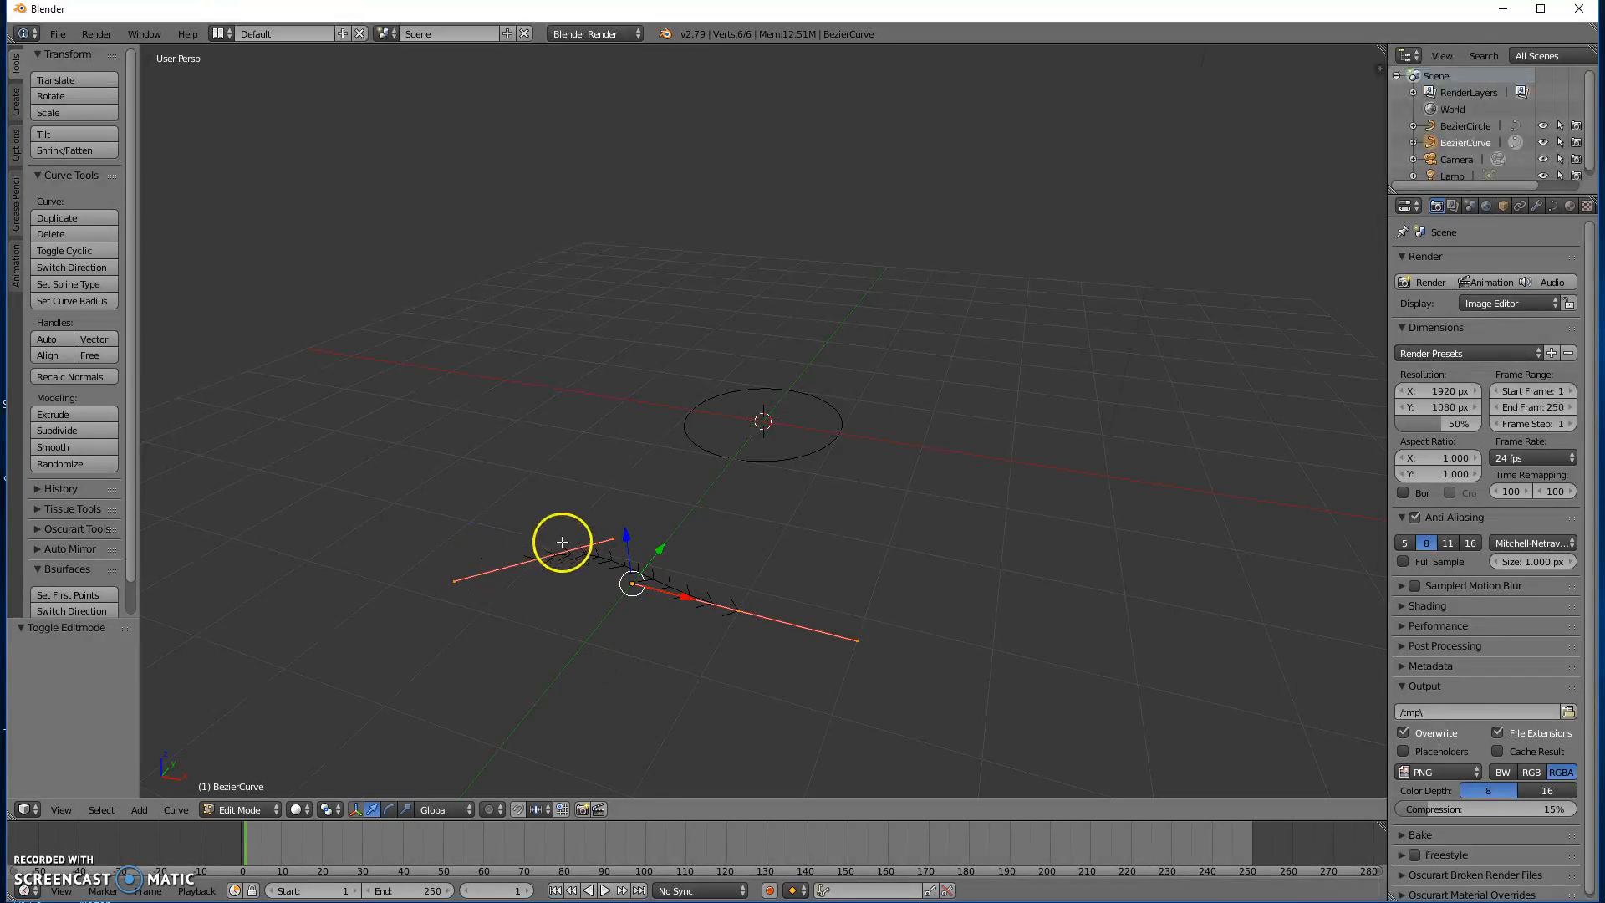
pyautogui.press('Tab')
pyautogui.moveTo(706, 574); pyautogui.dragTo(815, 563, button='middle')
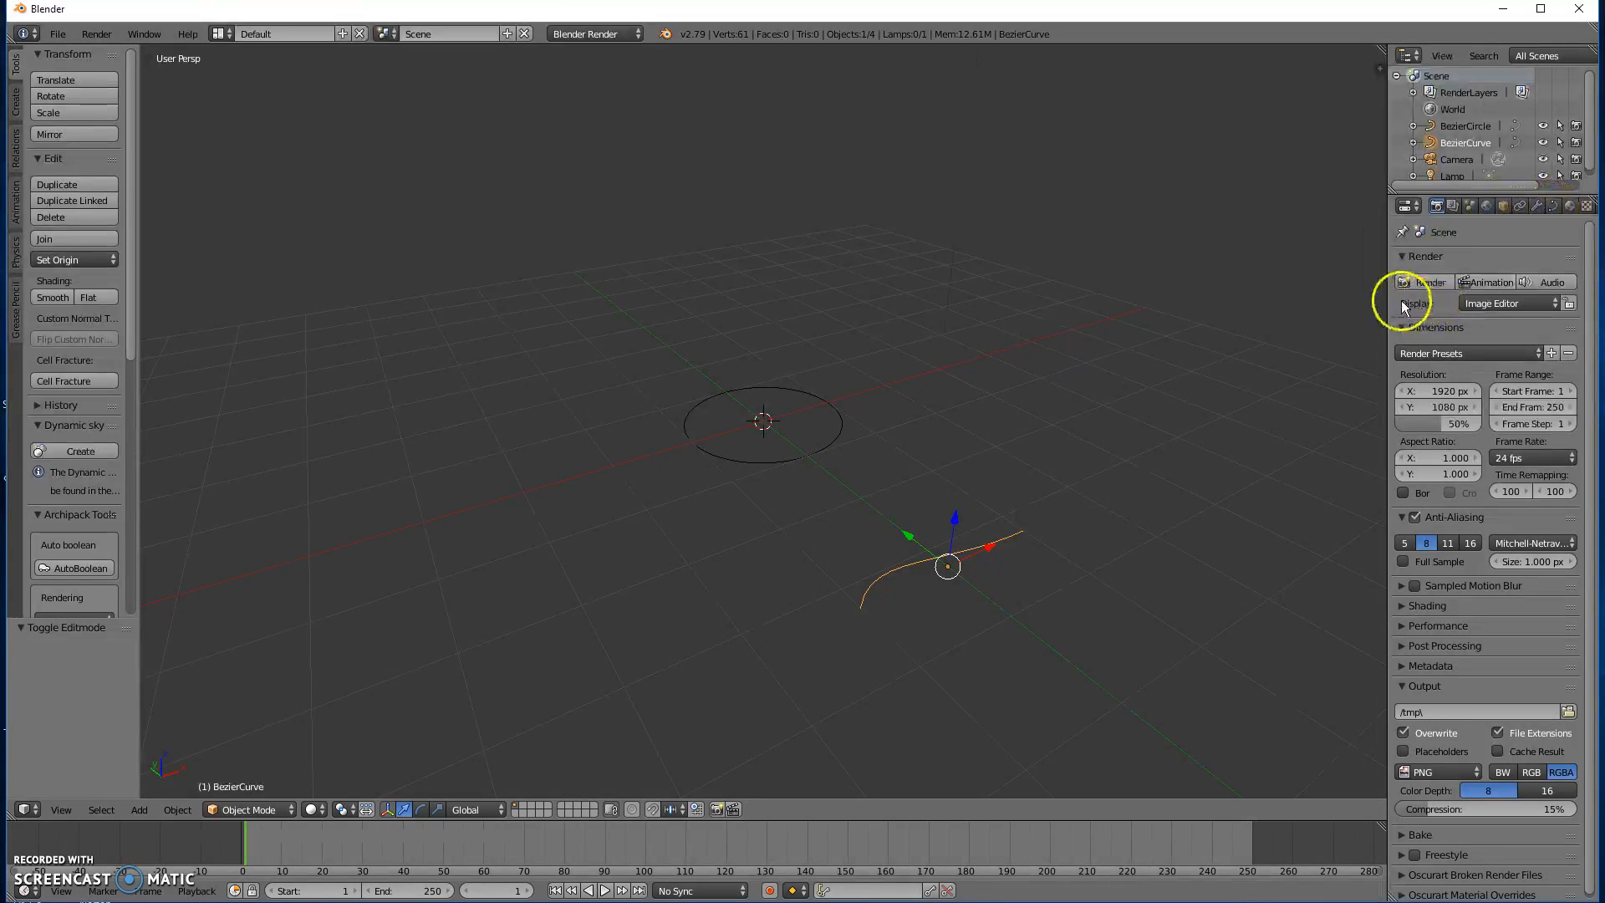
# Widen the properties area and set BezierCircle as the bevel object in the Bezier curve's geometry settings.
pyautogui.moveTo(1386, 296); pyautogui.dragTo(1188, 307)
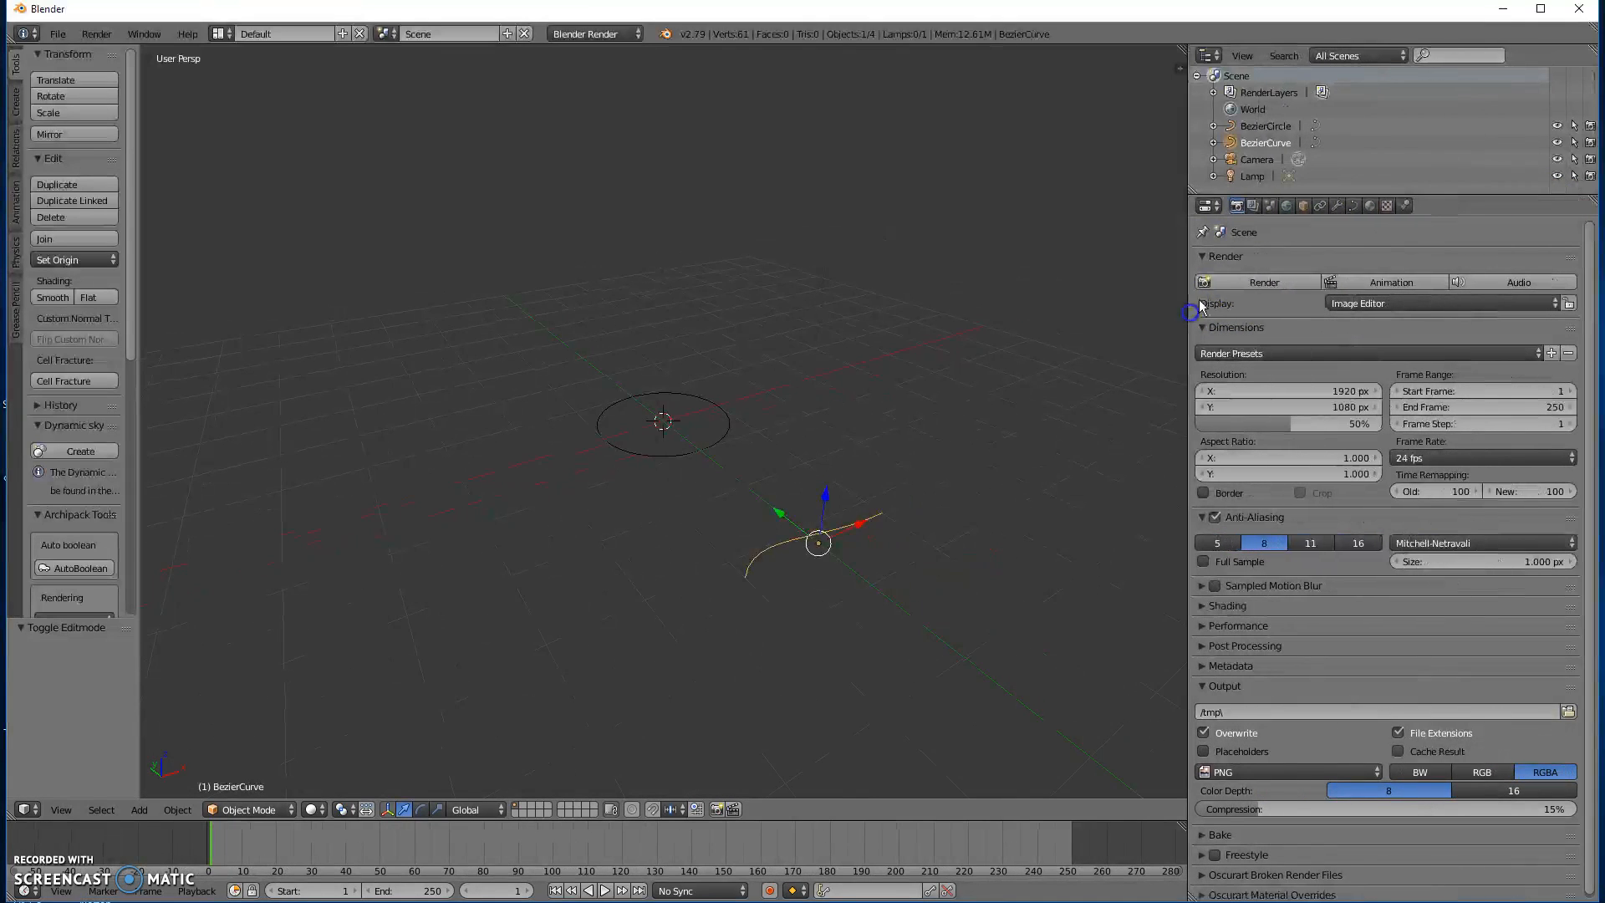
pyautogui.click(1353, 207)
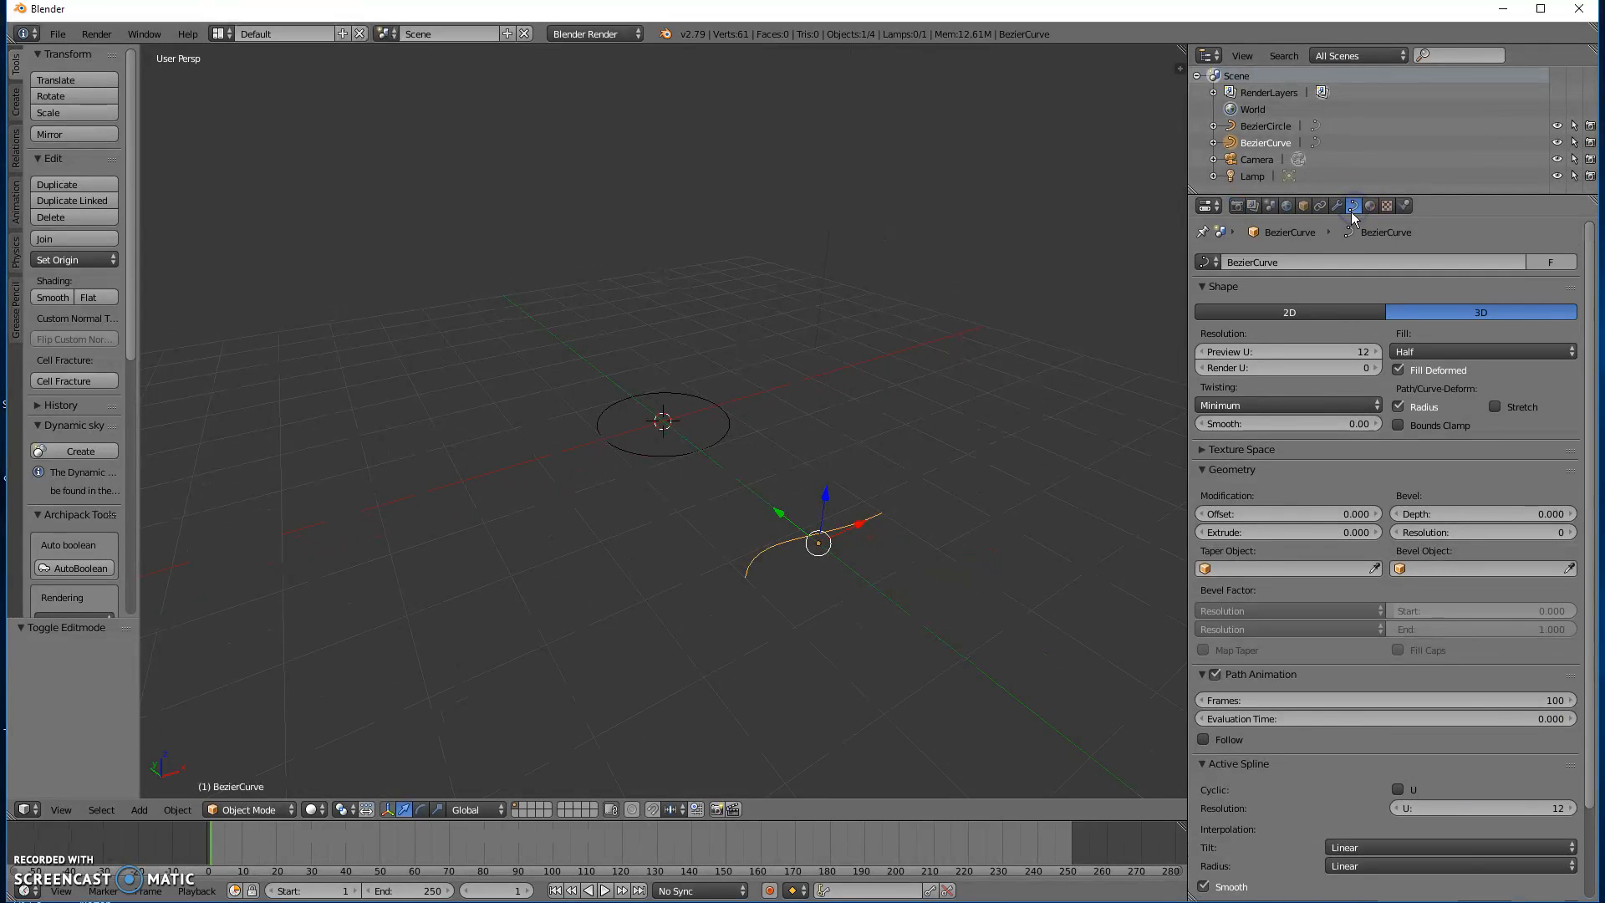
pyautogui.keyDown('ctrl'); pyautogui.moveTo(1338, 472); pyautogui.dragTo(1430, 364, button='middle'); pyautogui.keyUp('ctrl')
pyautogui.scroll(5, 1431, 384)
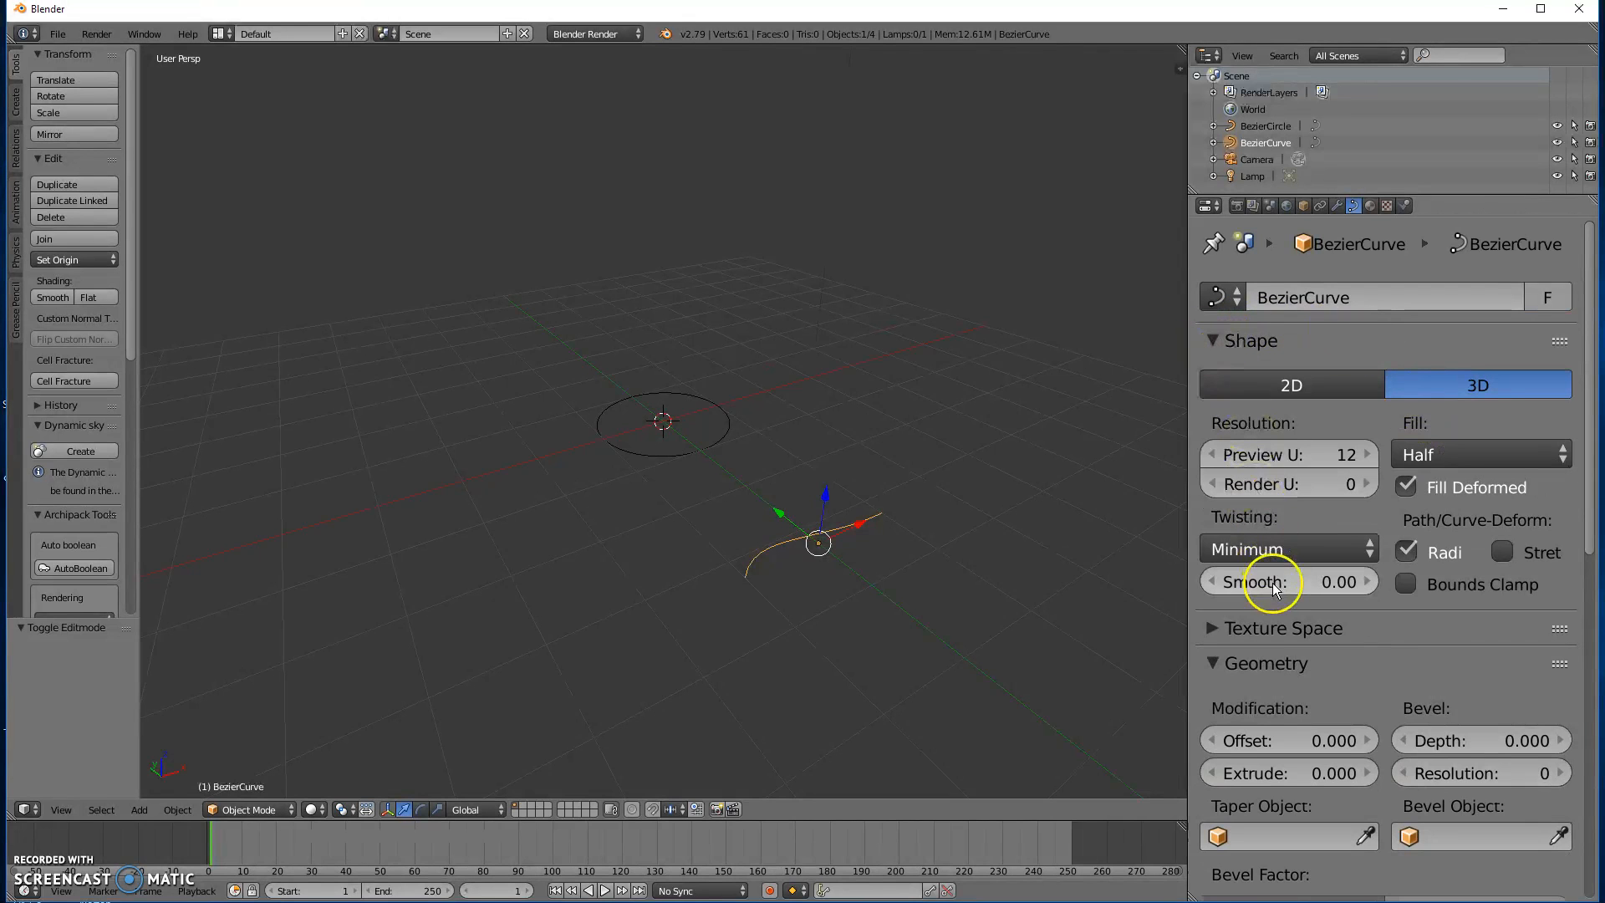
pyautogui.scroll(-2, 1274, 589)
pyautogui.scroll(-1, 1277, 599)
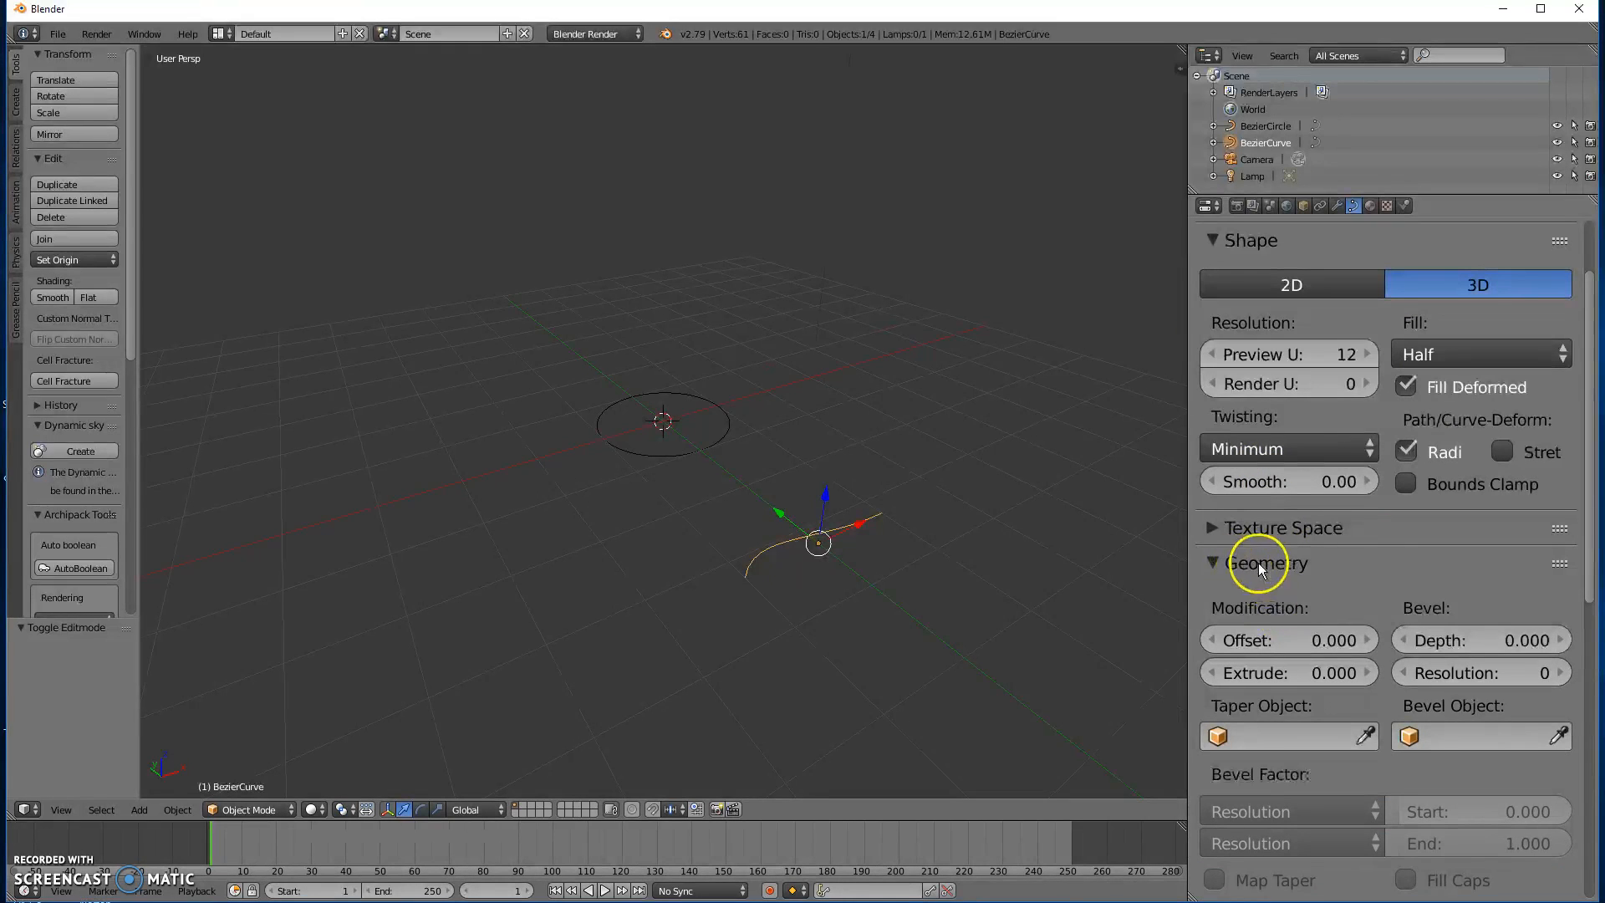
pyautogui.click(1467, 733)
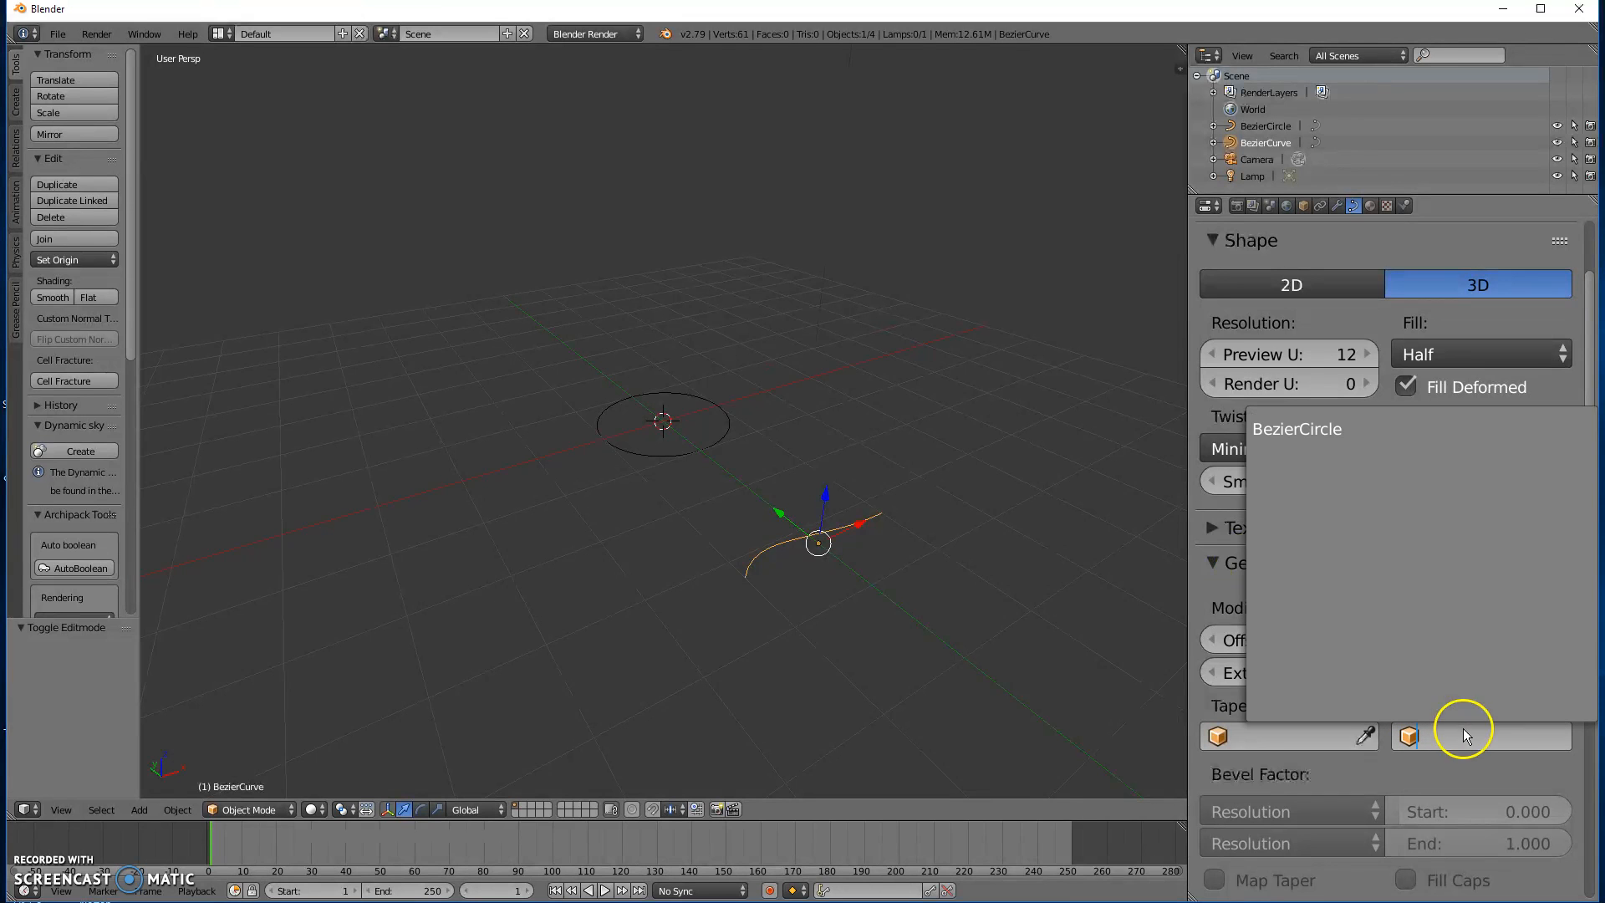
pyautogui.click(1299, 429)
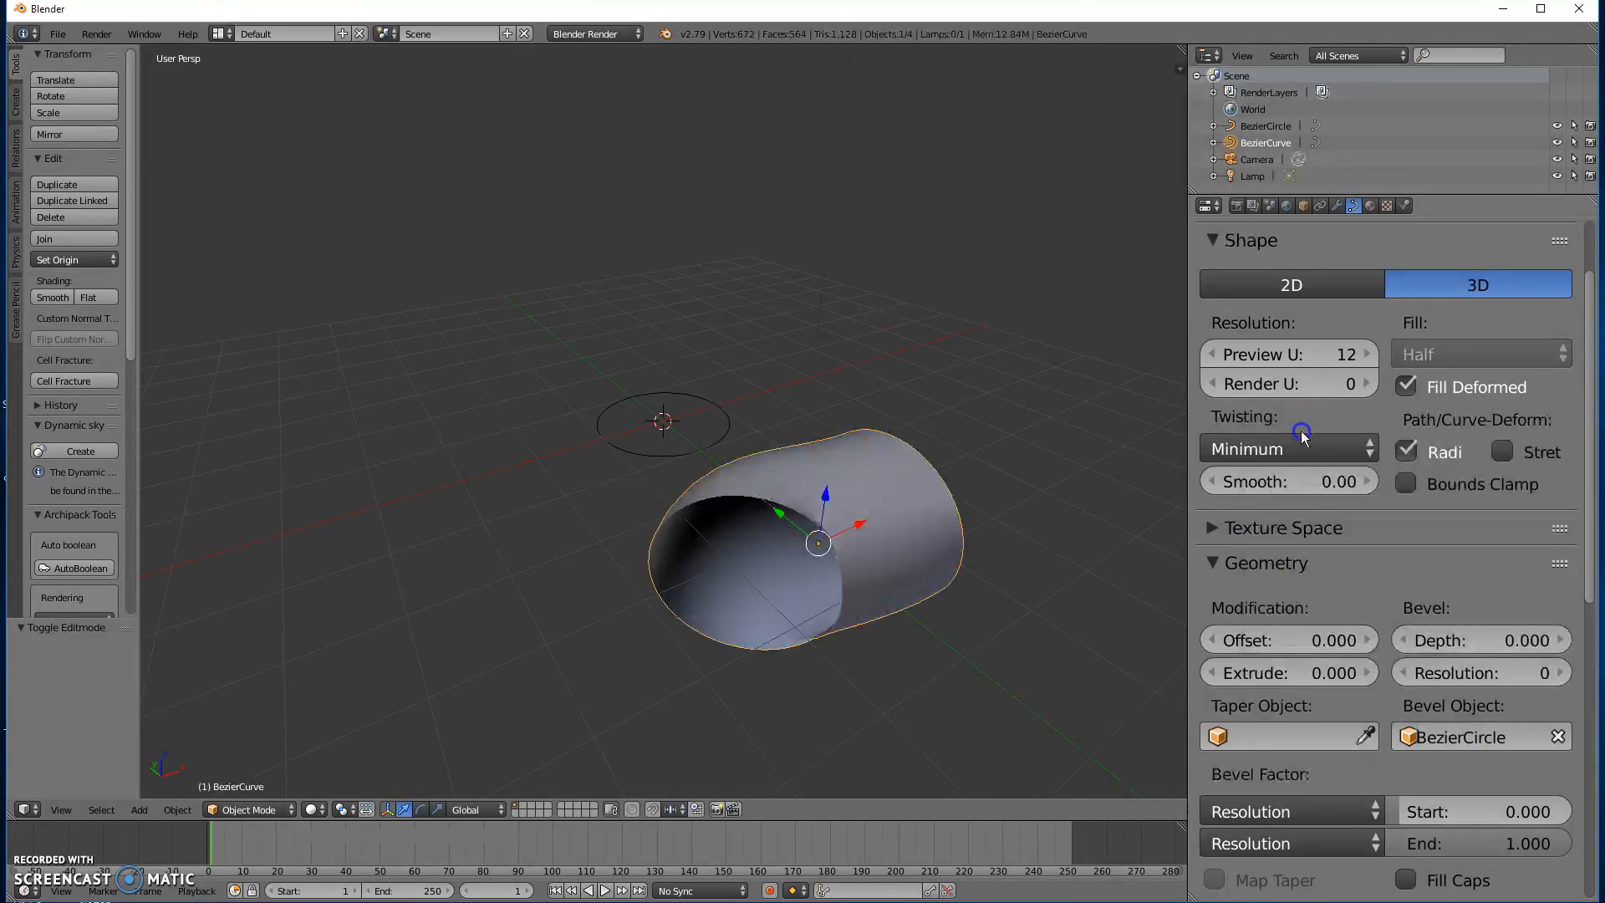
# Scale the Bezier circle down to about 0.25 of its size to make the tube thinner.
pyautogui.moveTo(970, 554); pyautogui.dragTo(534, 471, button='middle')
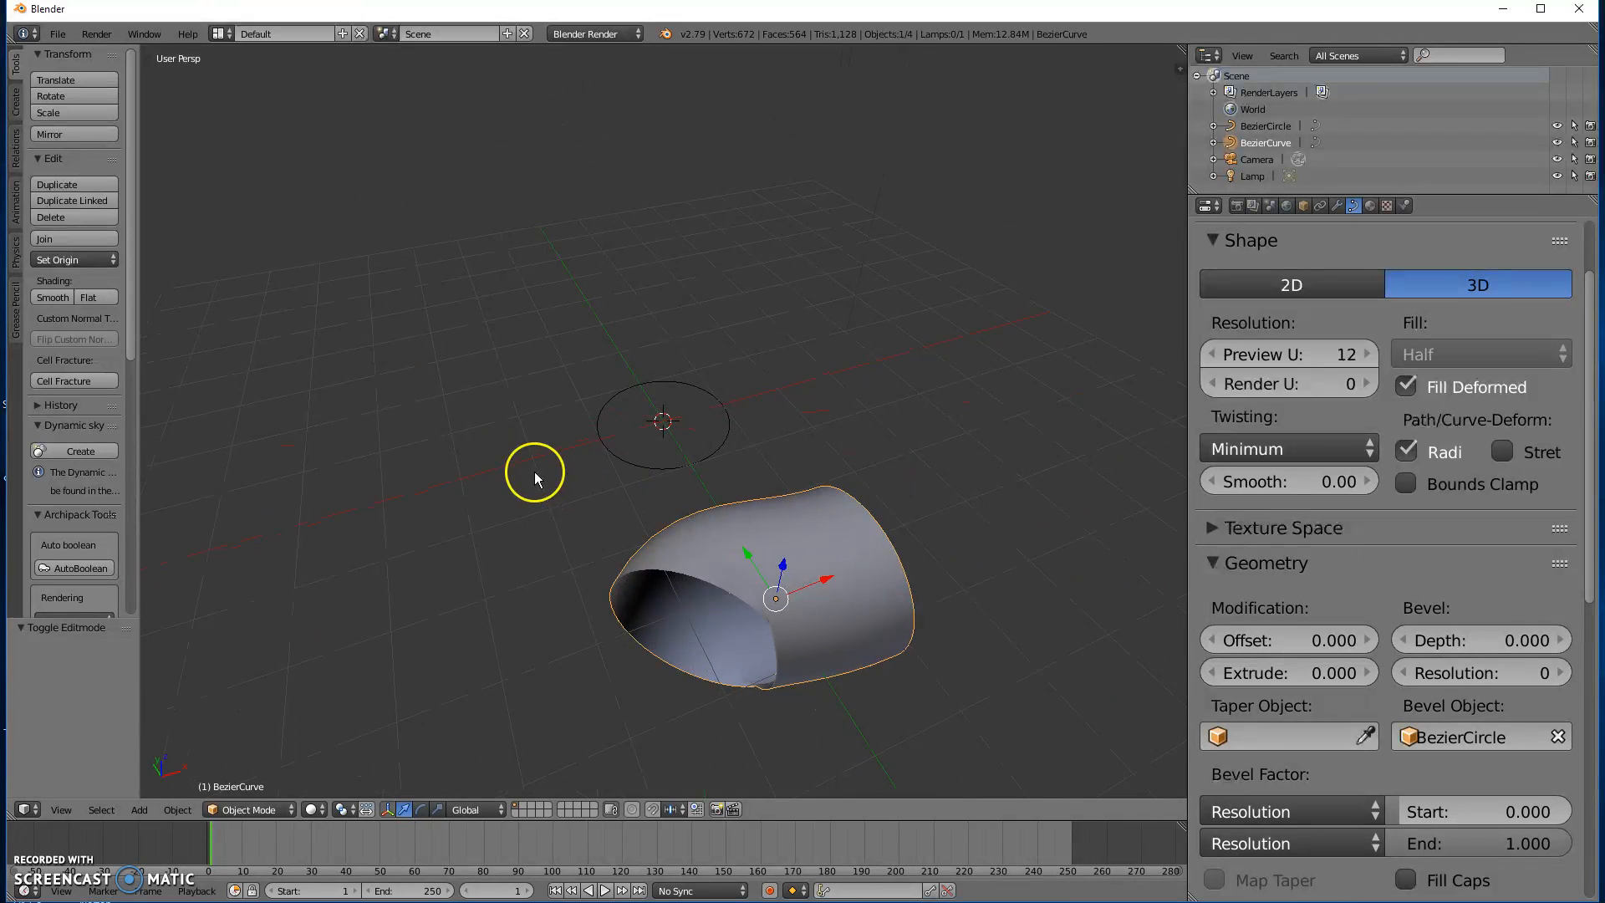
pyautogui.rightClick(617, 466)
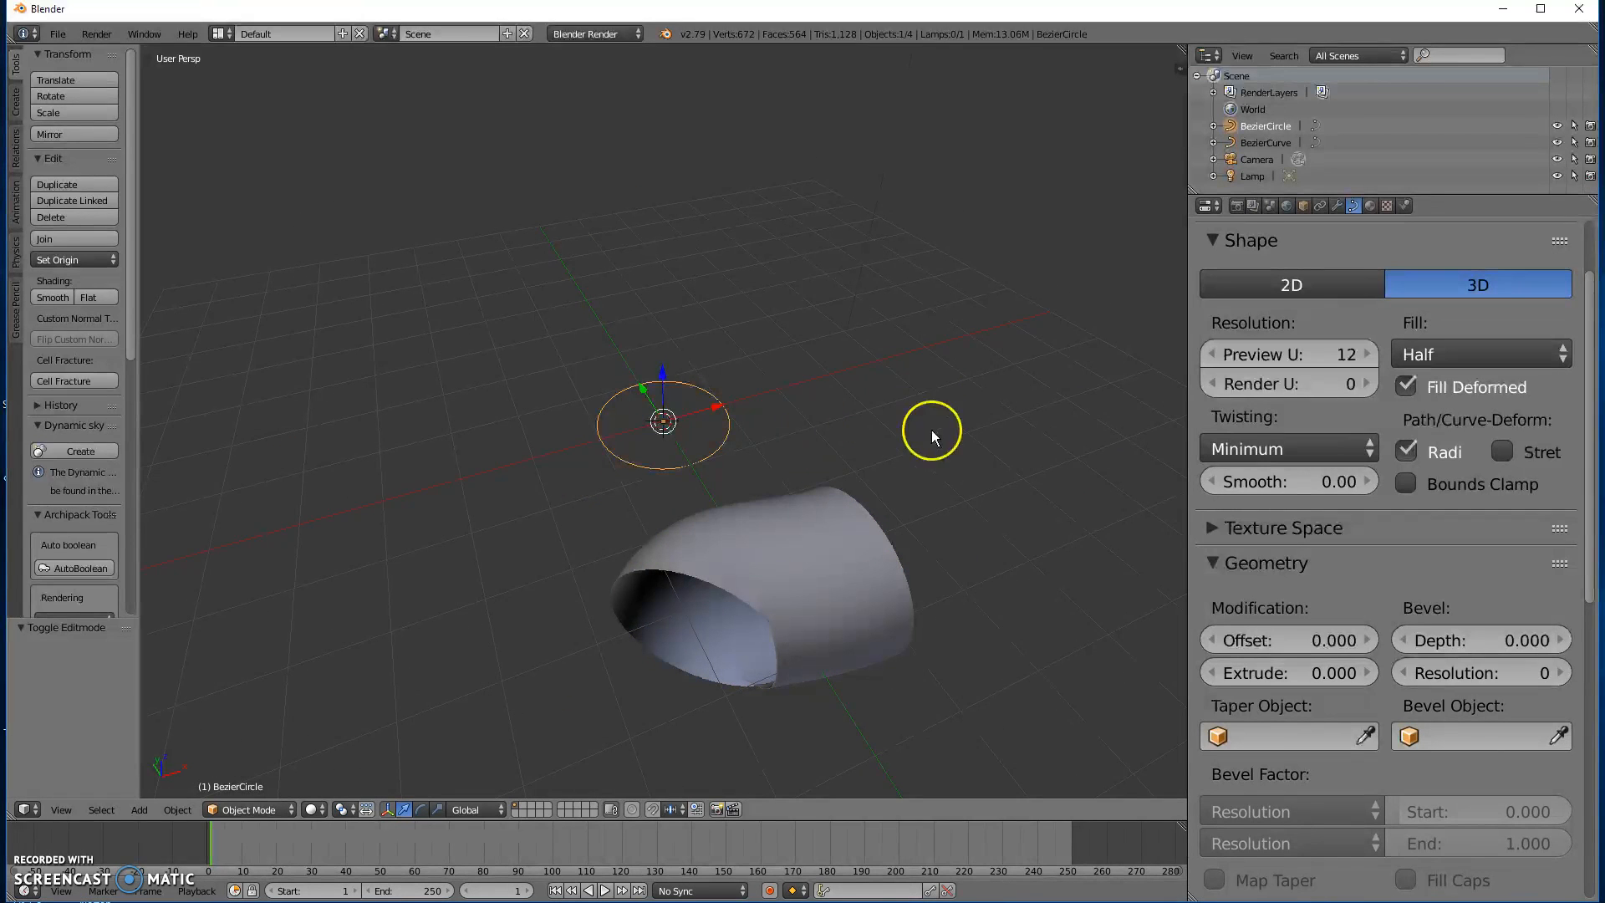
pyautogui.press('s')
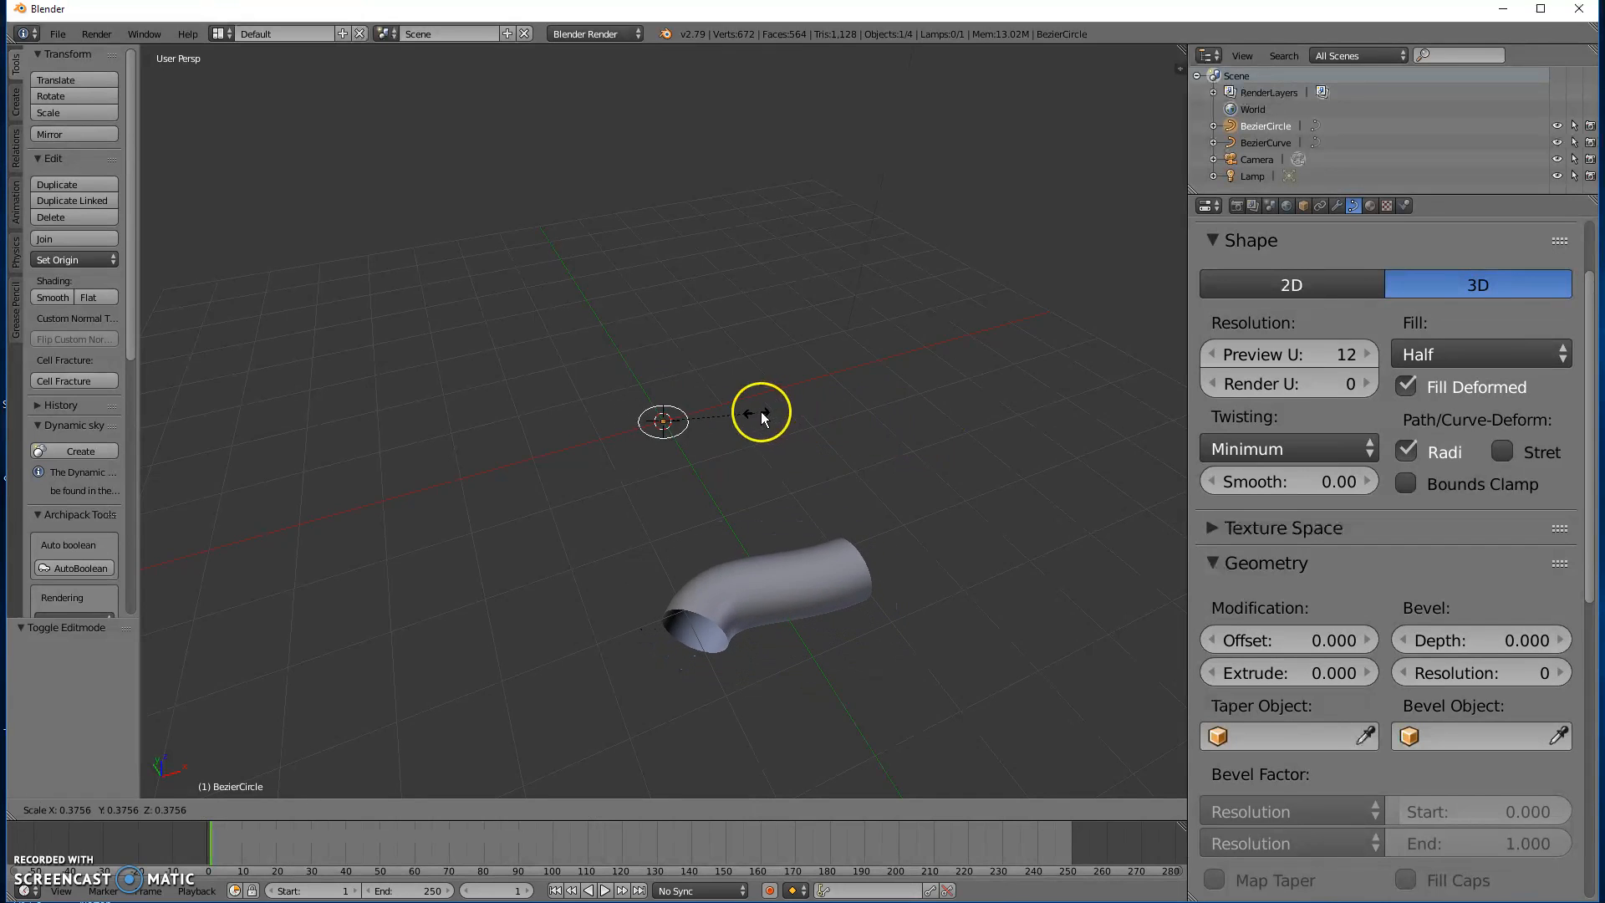
pyautogui.click(725, 419)
pyautogui.moveTo(744, 459); pyautogui.dragTo(659, 439, button='middle')
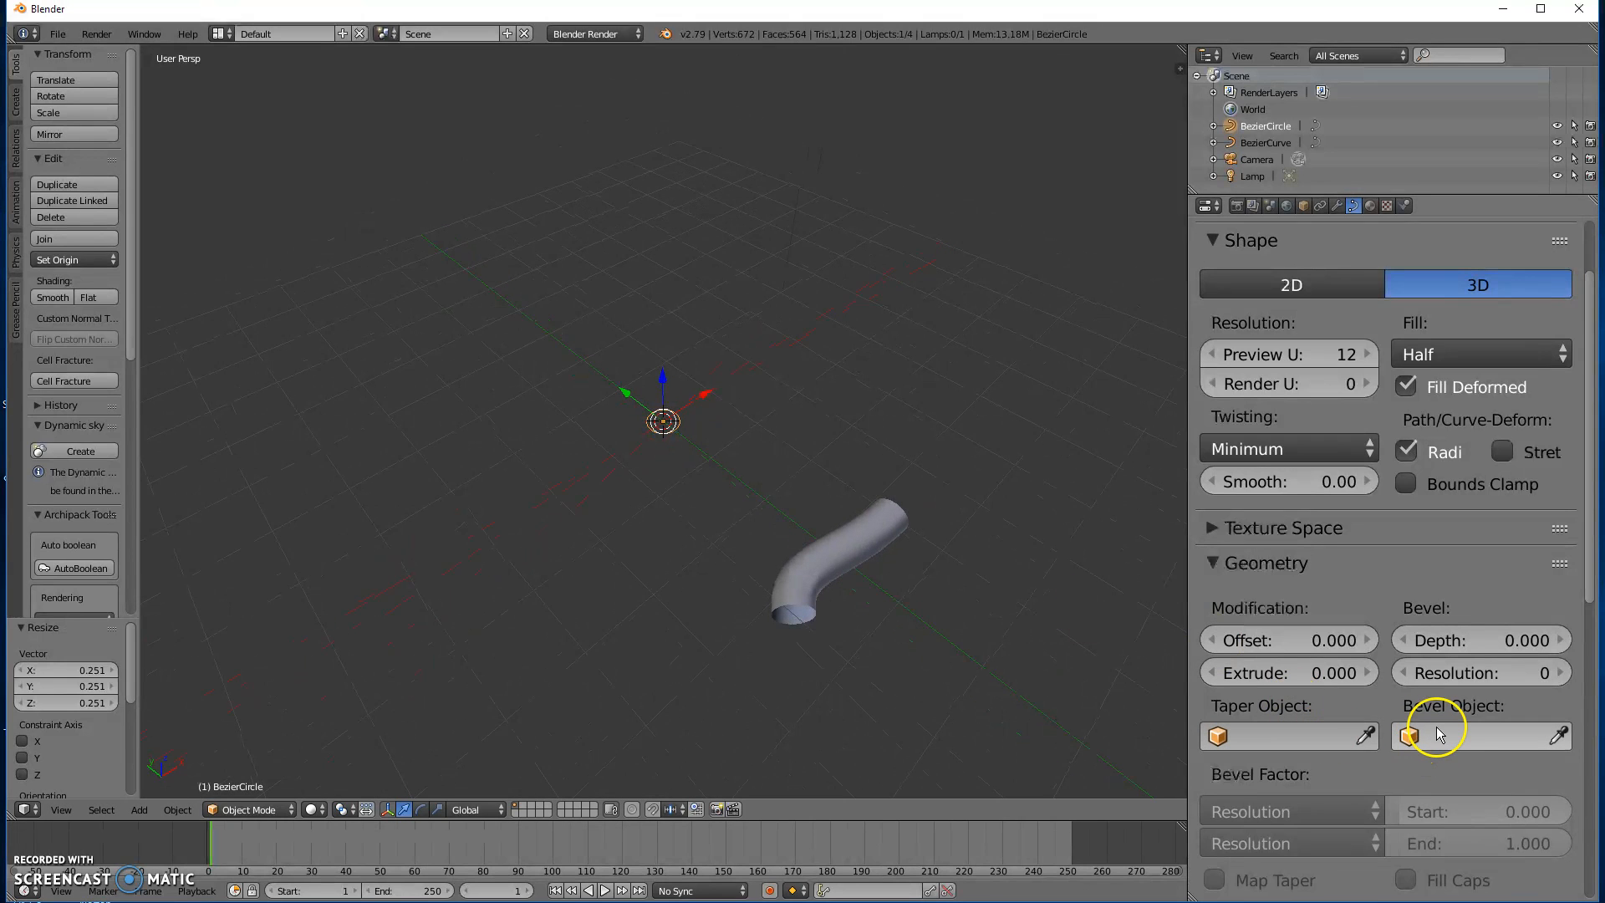
# Remove the bevel object from the Bezier curve and assign BezierCircle to it again.
pyautogui.scroll(3, 1425, 548)
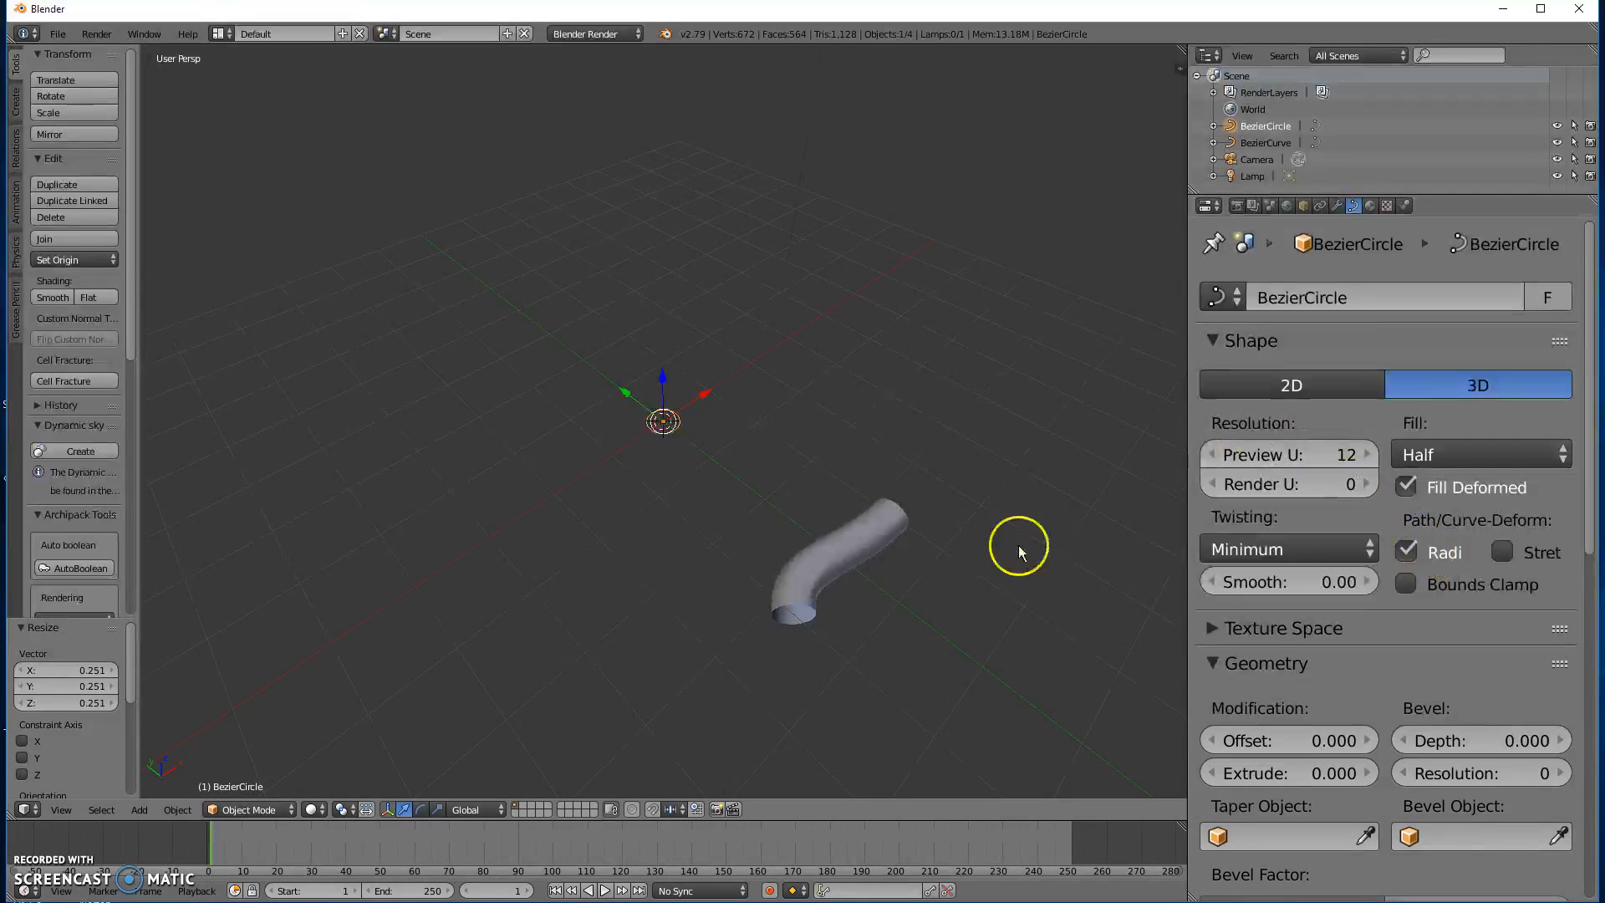
pyautogui.rightClick(882, 535)
pyautogui.click(1455, 413)
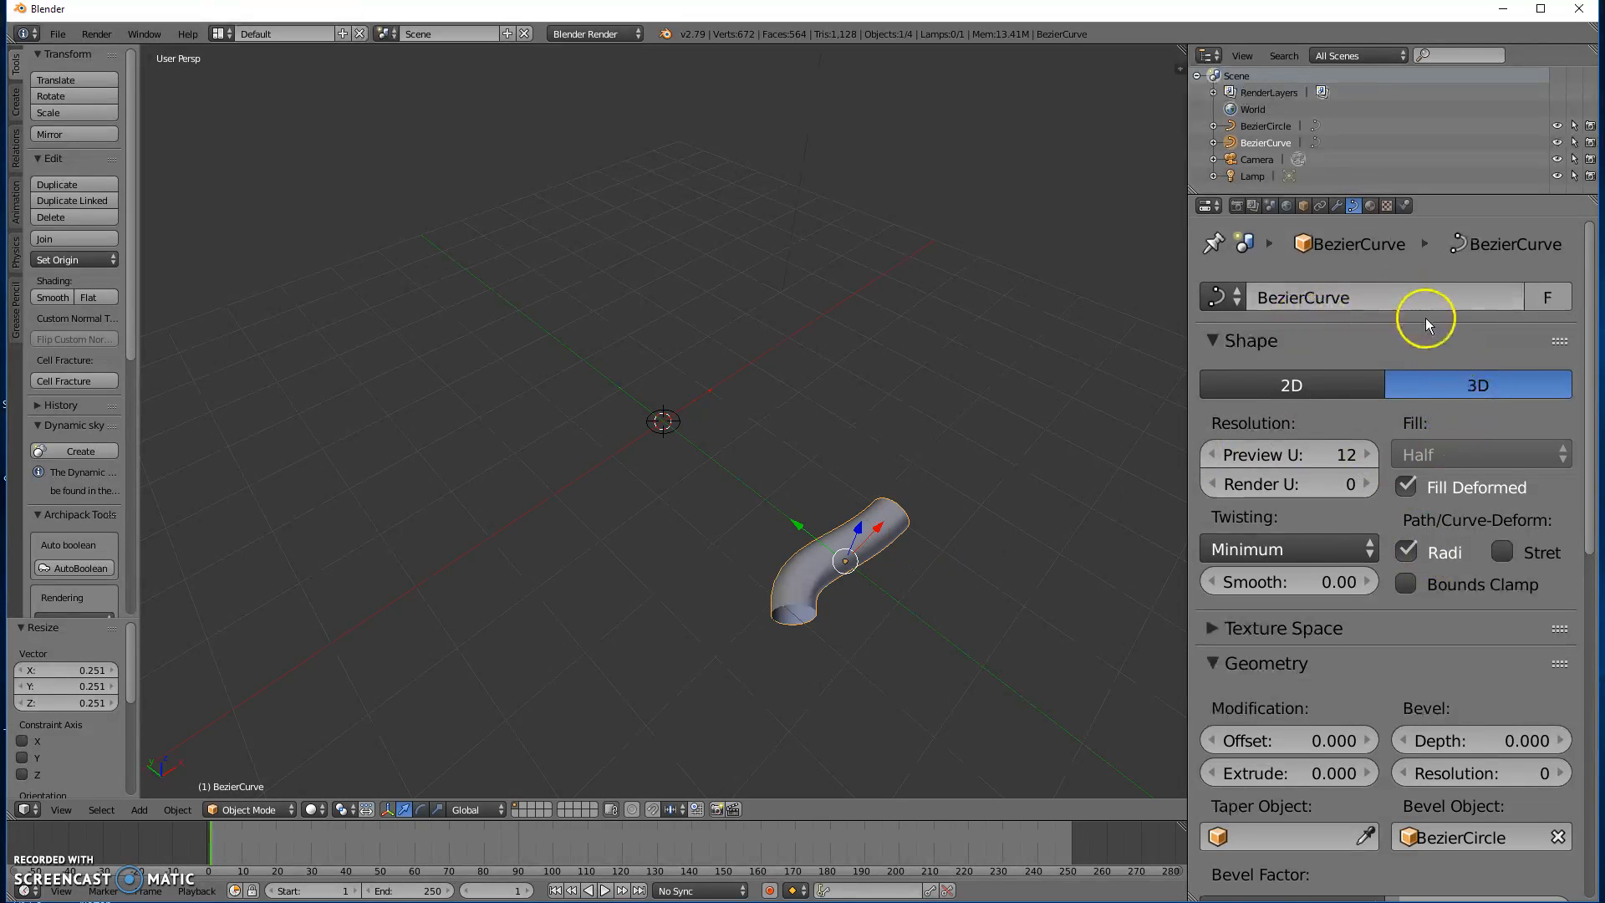
pyautogui.click(1557, 836)
pyautogui.moveTo(950, 624); pyautogui.dragTo(902, 576, button='middle')
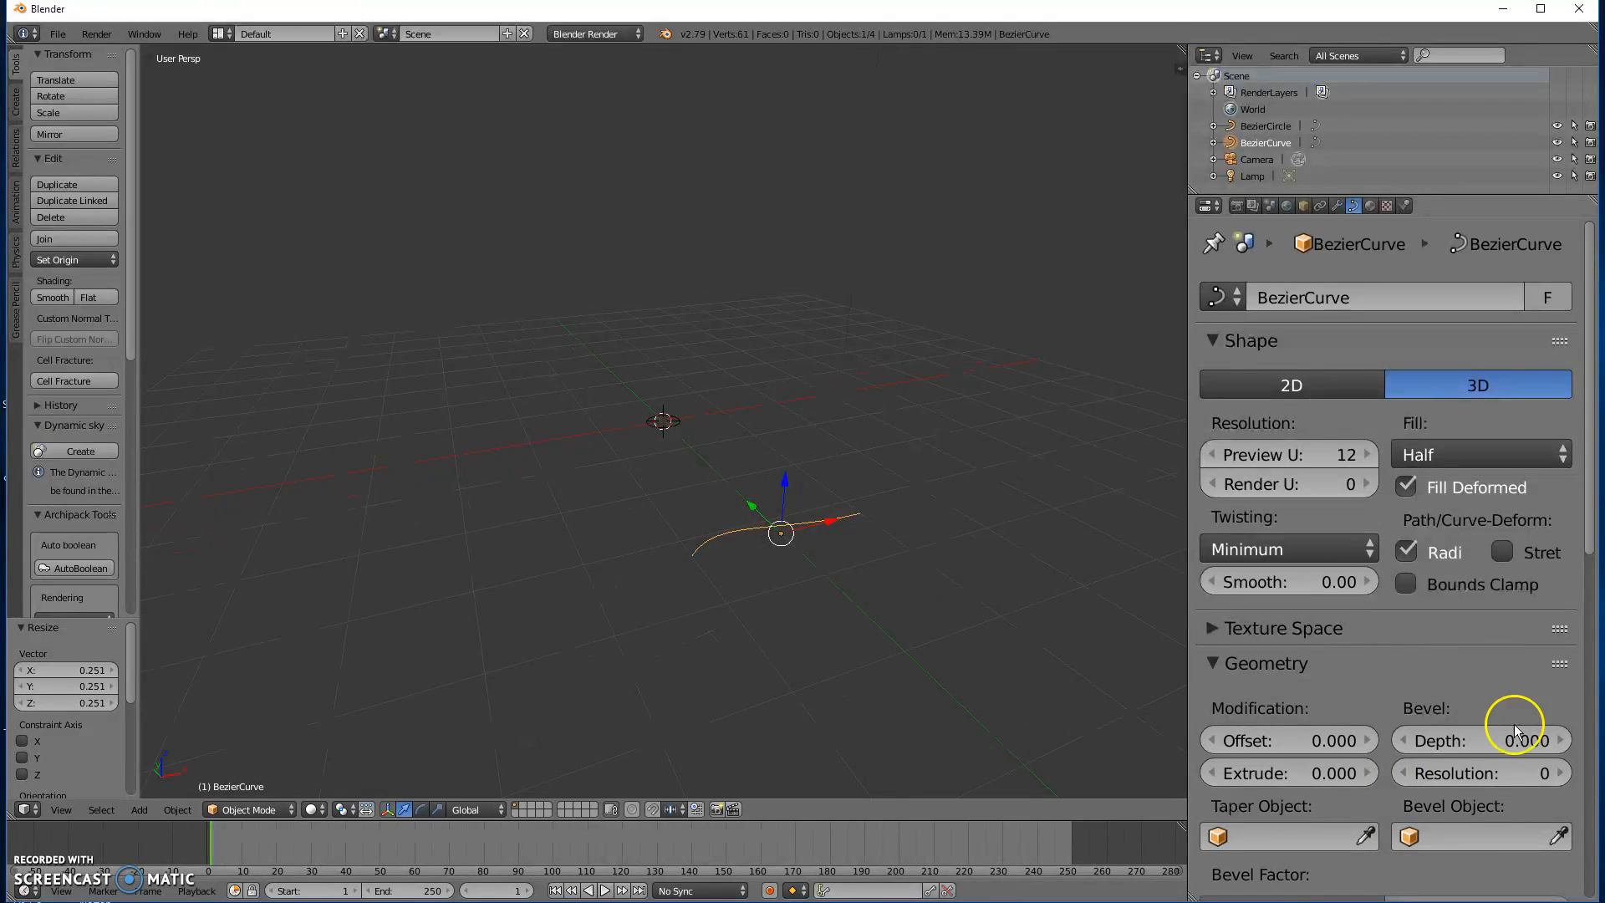
pyautogui.click(1481, 836)
pyautogui.click(1297, 529)
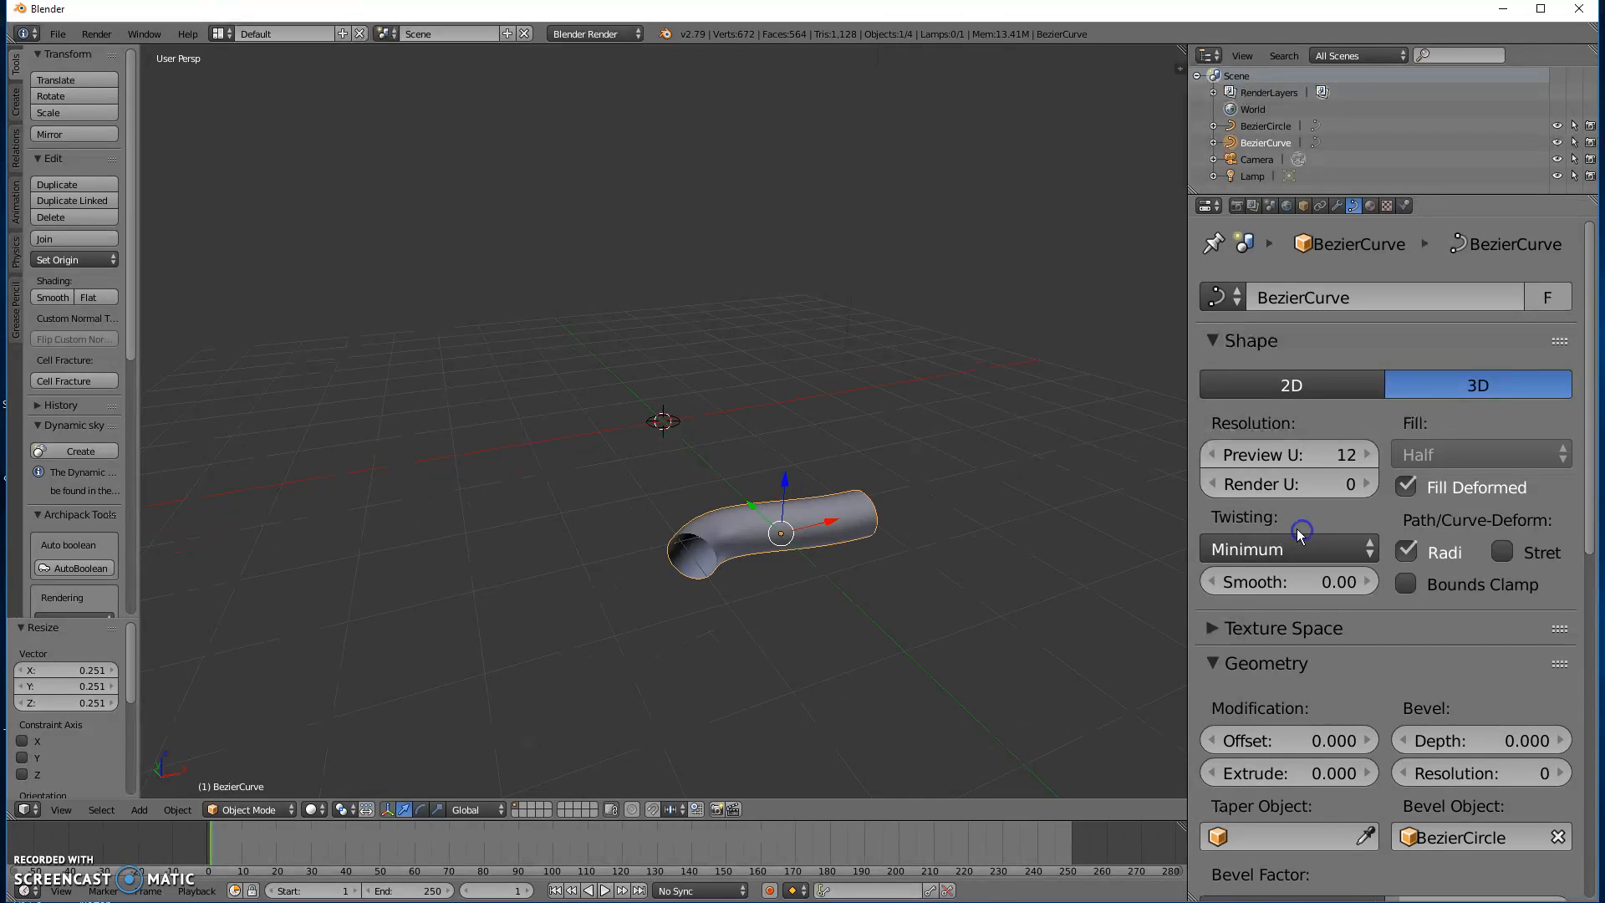
# Scale the Bezier circle up by a factor of about 2.12 to thicken the tube.
pyautogui.moveTo(734, 602); pyautogui.dragTo(857, 656, button='middle')
pyautogui.click(679, 437)
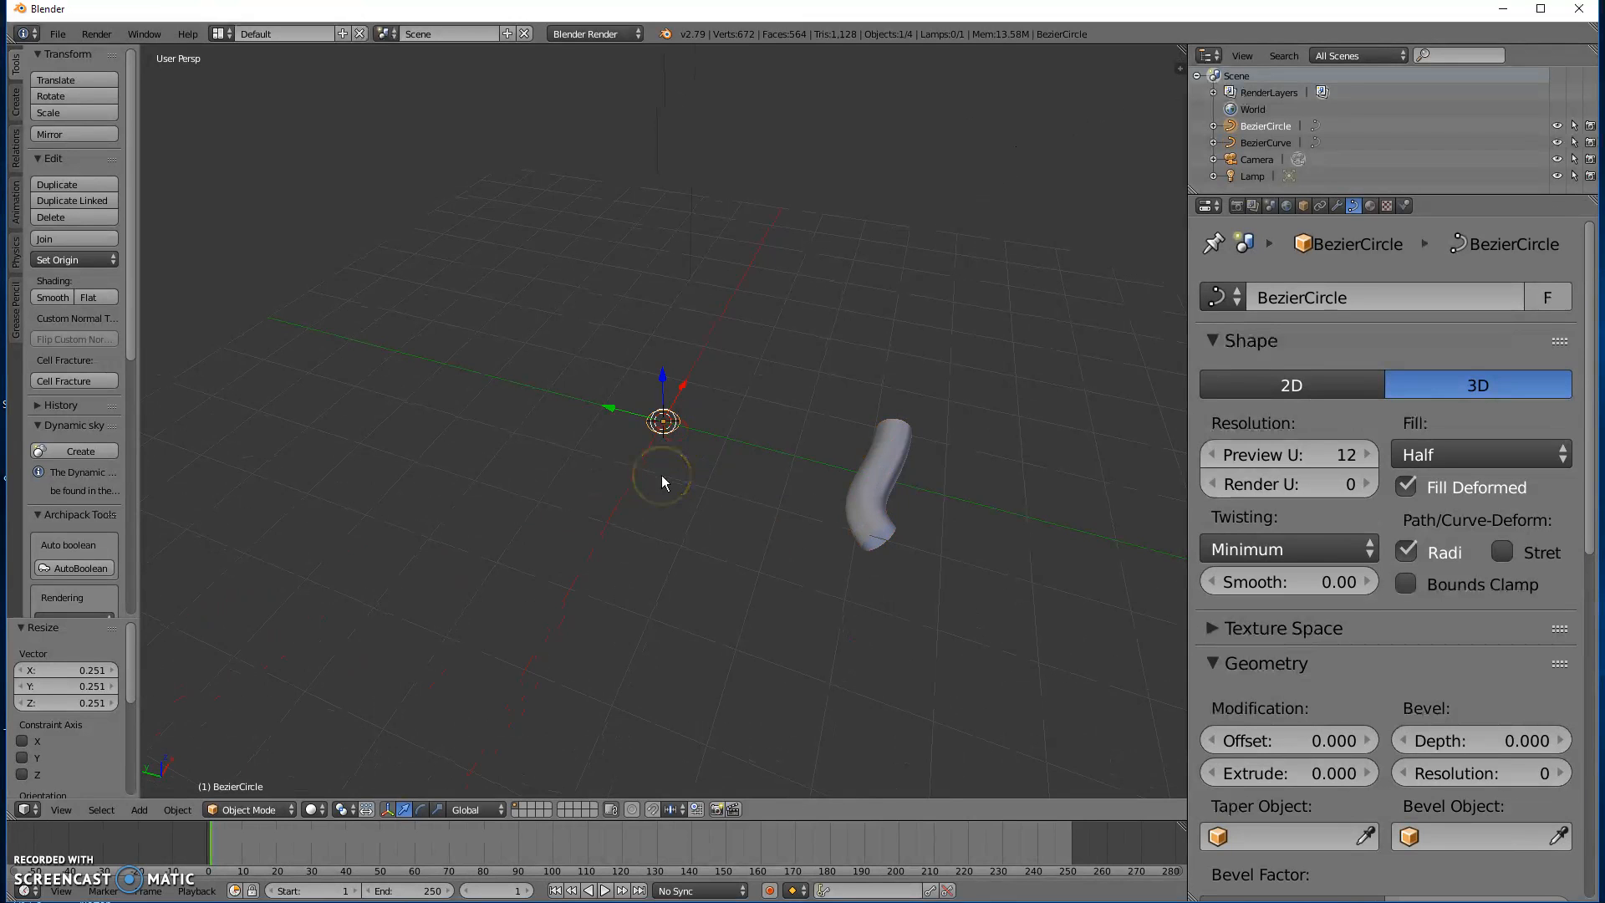
pyautogui.press('s')
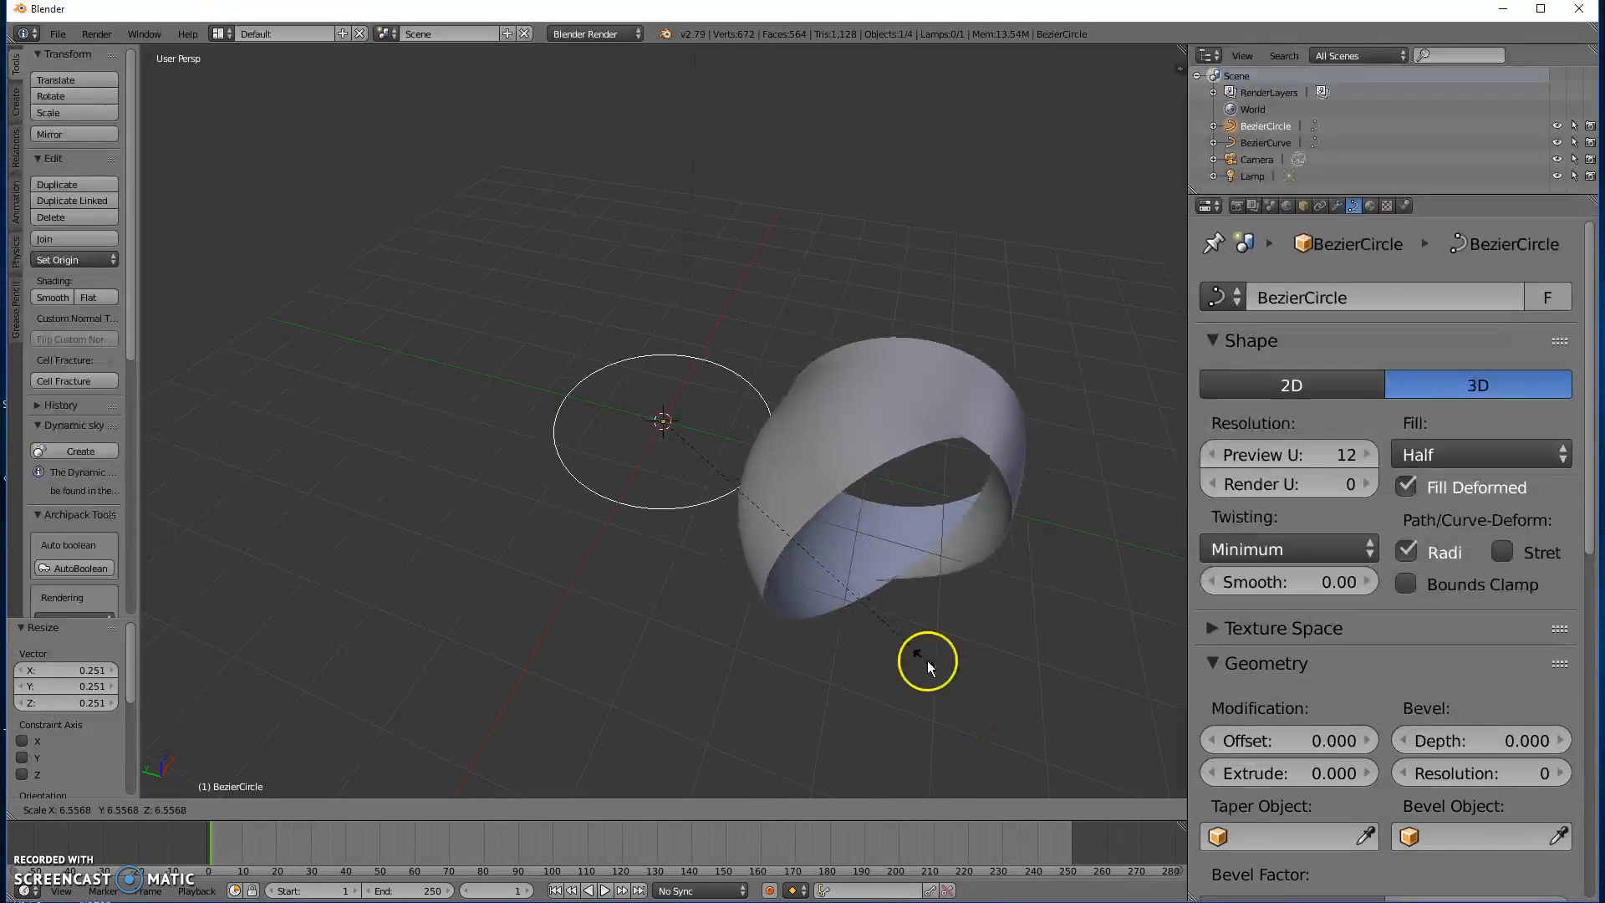
pyautogui.click(705, 535)
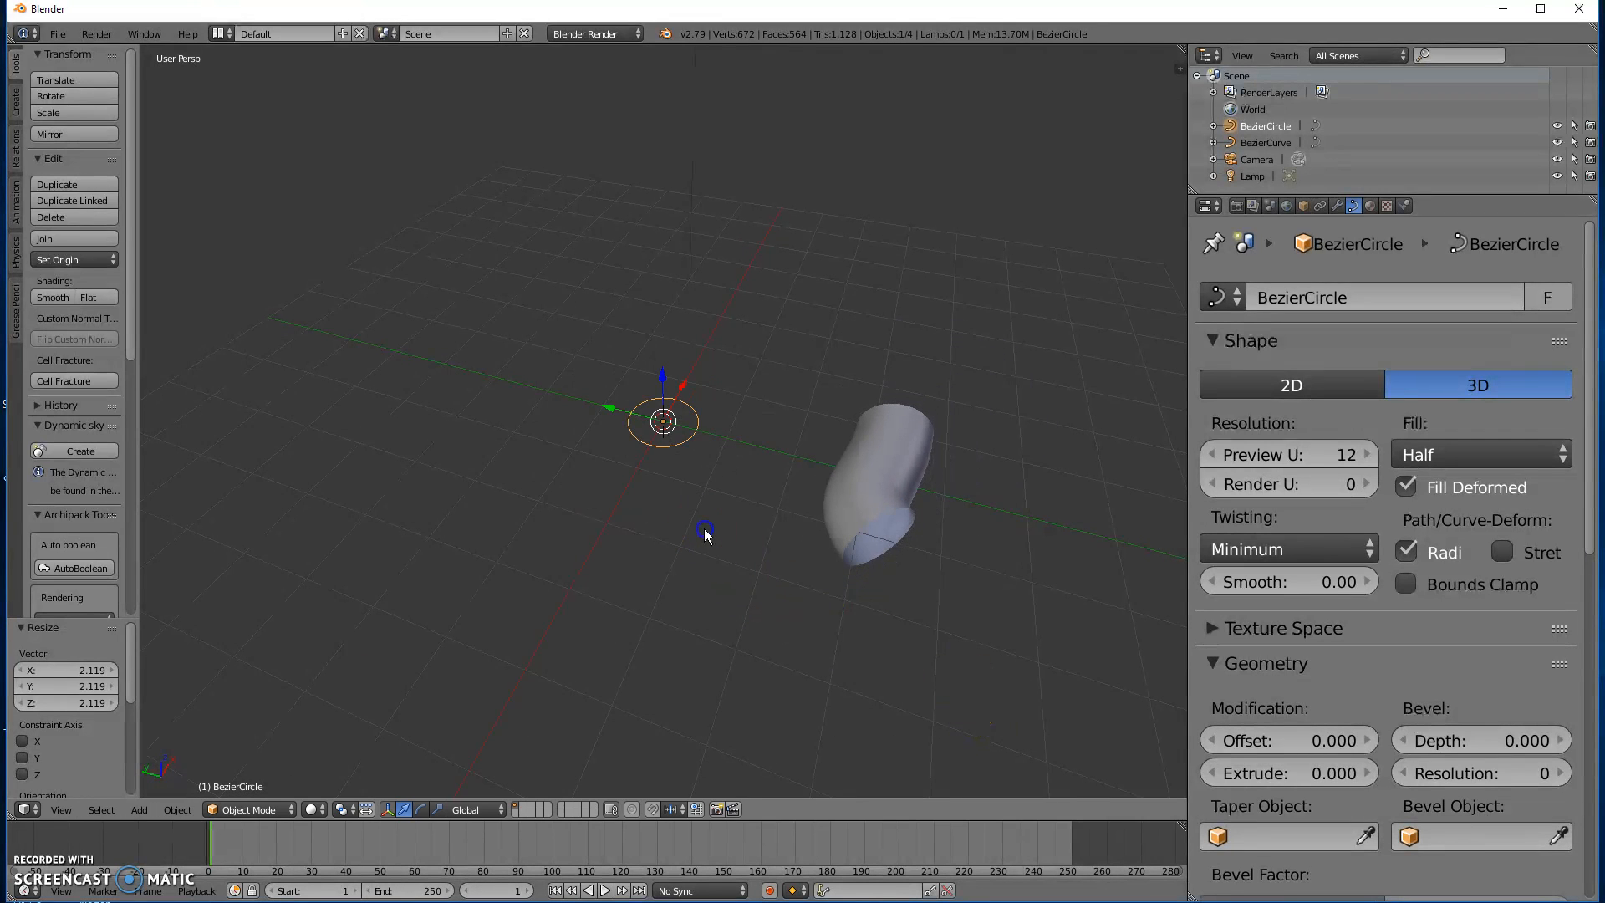
# Scale the beveled Bezier curve up by a factor of about 3.56.
pyautogui.rightClick(901, 485)
pyautogui.moveTo(976, 498); pyautogui.dragTo(594, 591, button='middle')
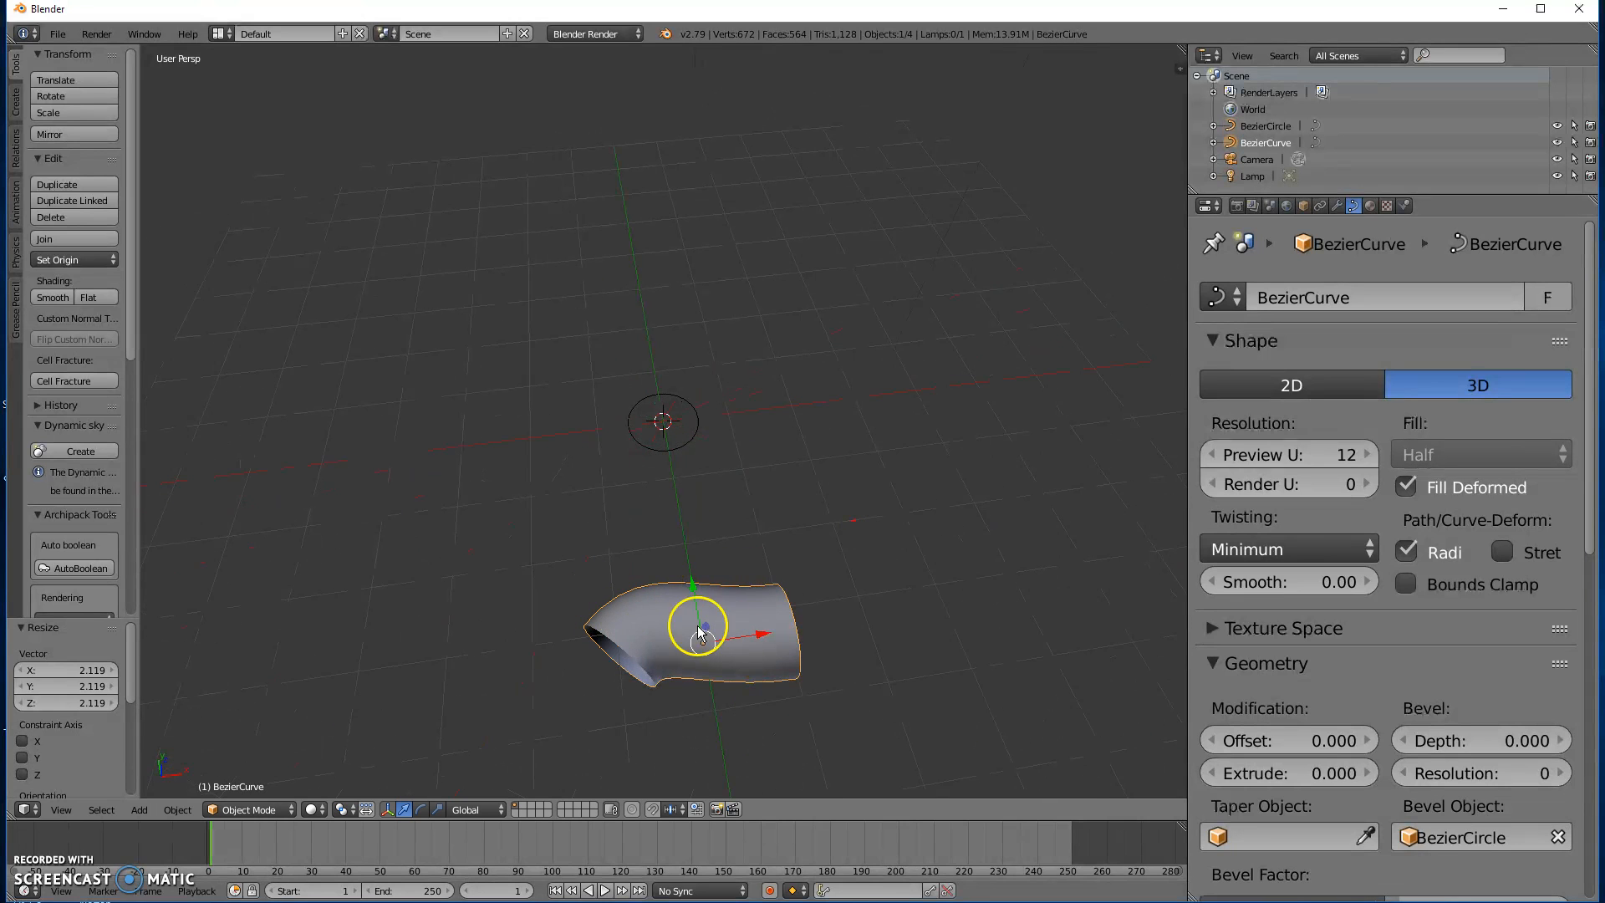
pyautogui.press('s')
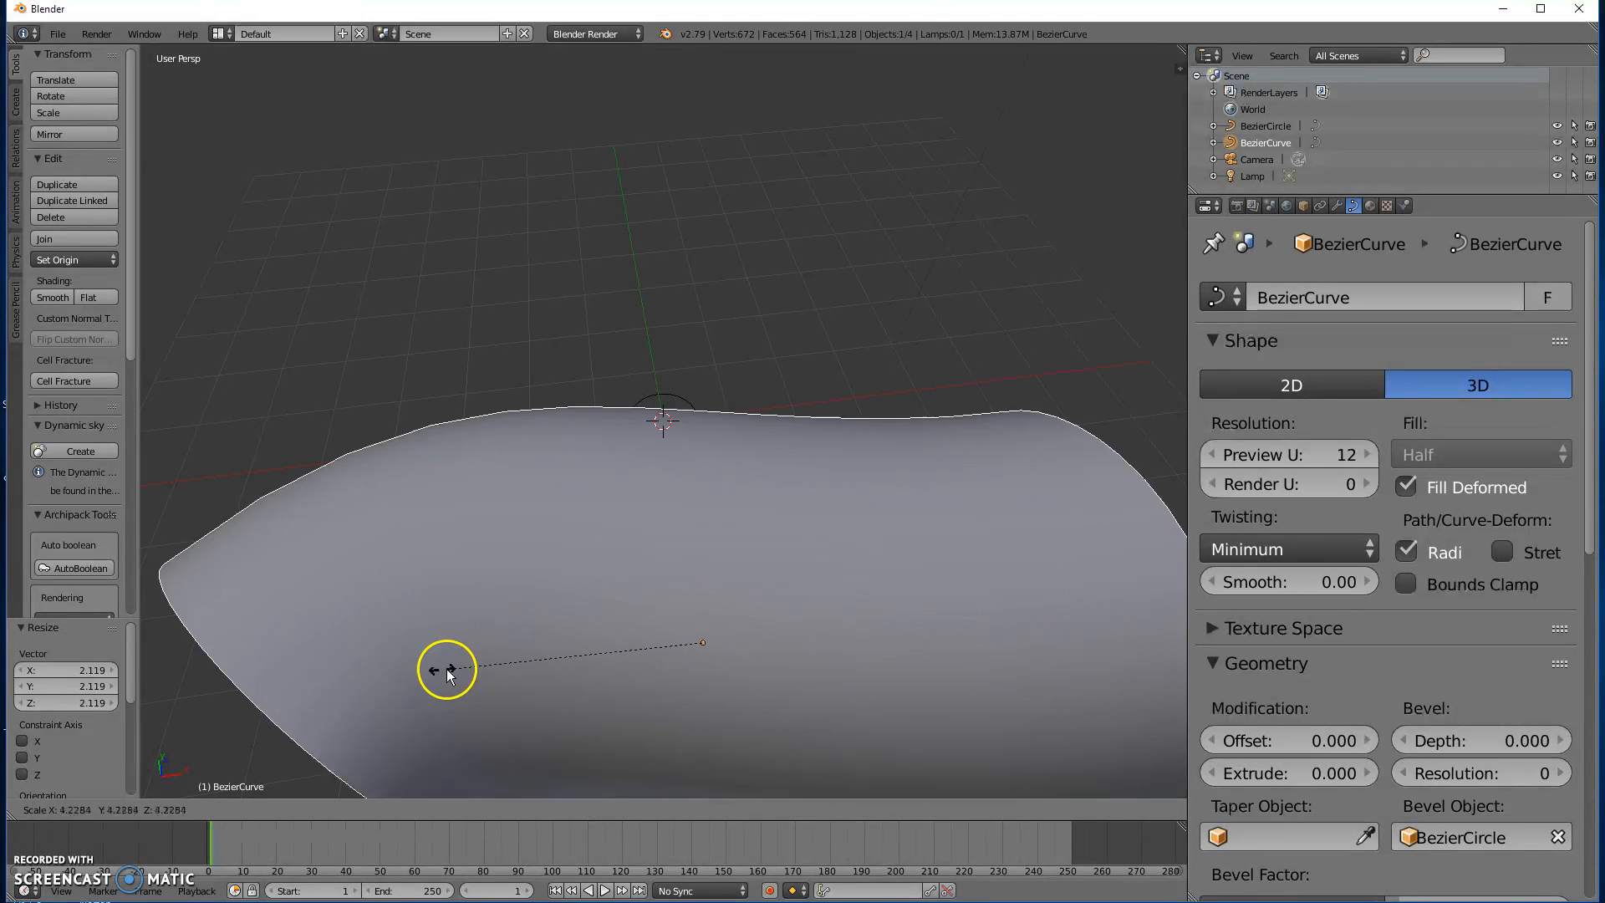
pyautogui.click(488, 674)
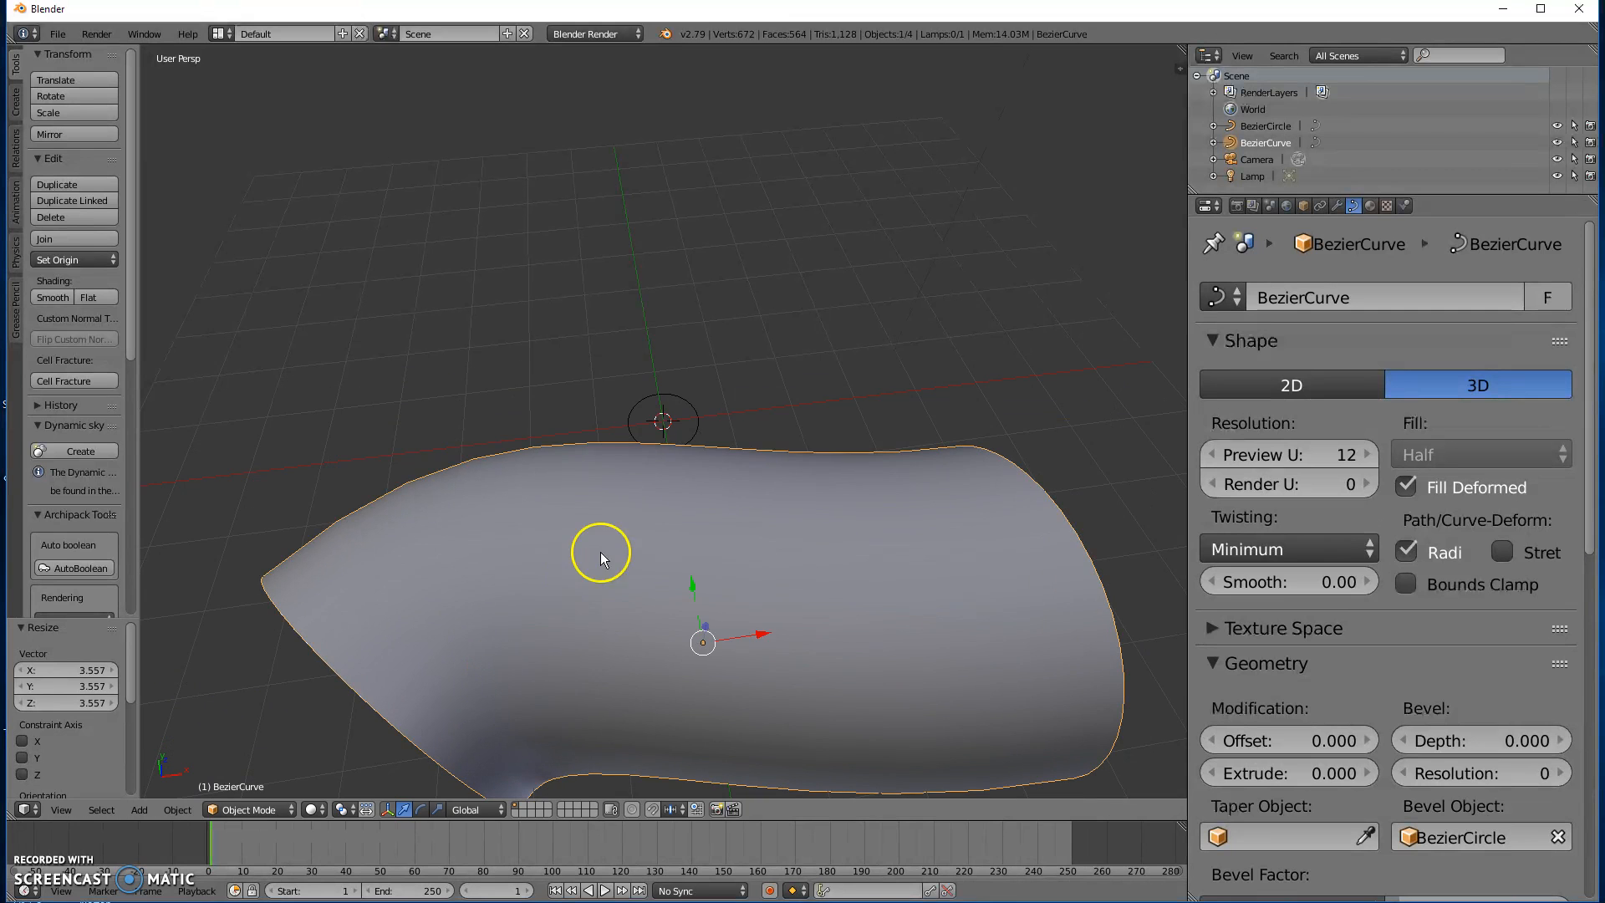
# Scale the Bezier circle down by a factor of about 0.36 to slim the enlarged tube.
pyautogui.rightClick(631, 443)
pyautogui.moveTo(631, 443); pyautogui.dragTo(763, 473, button='middle')
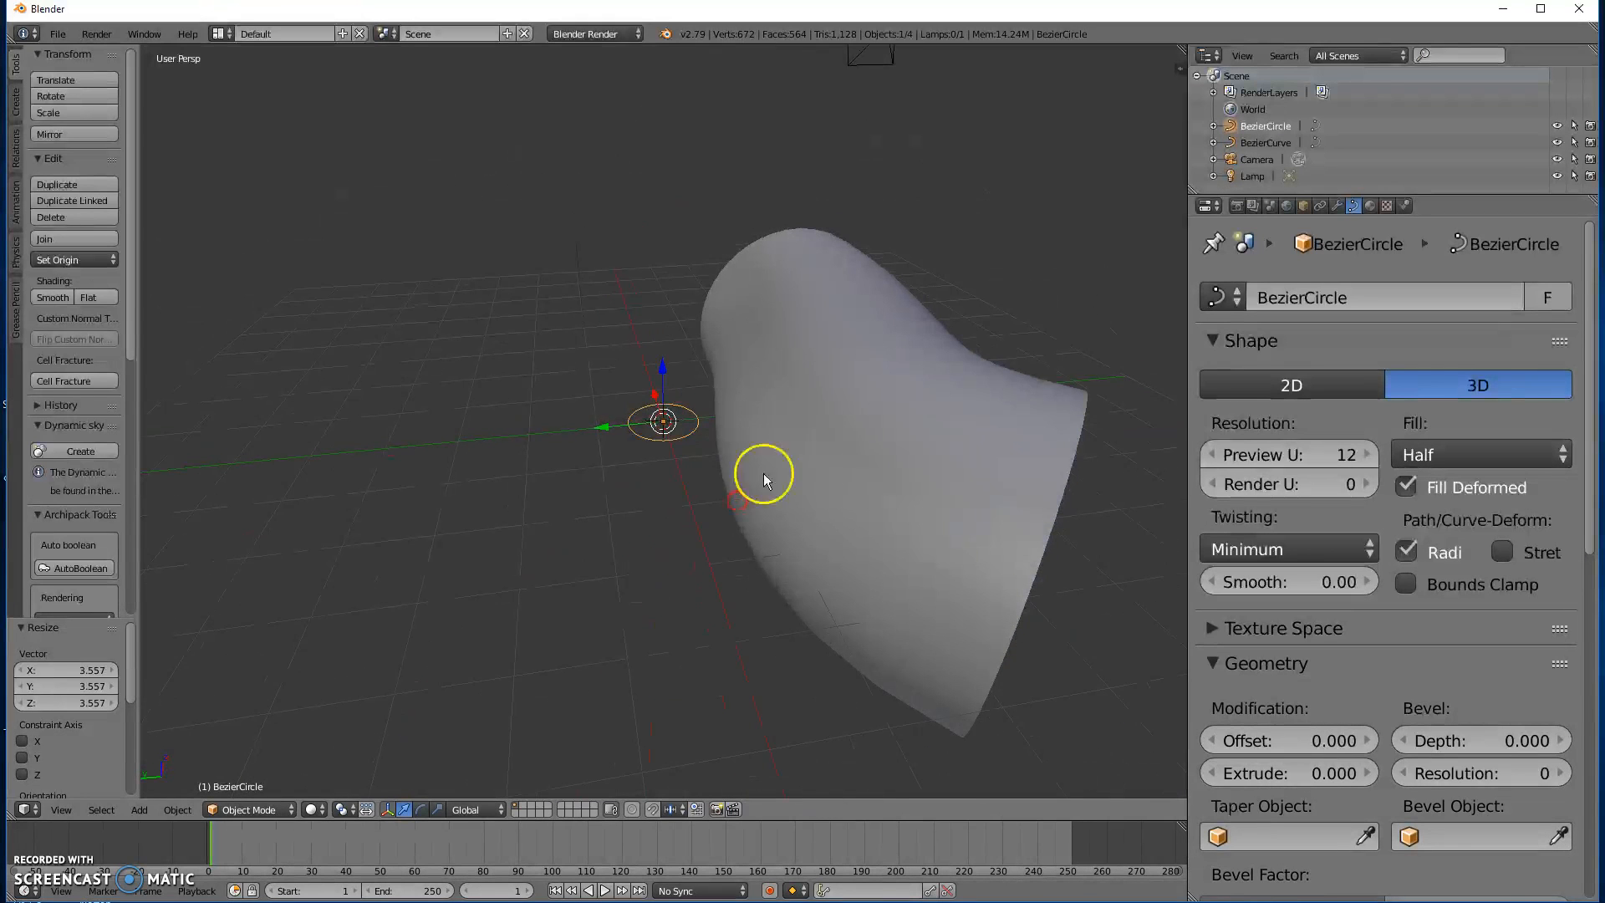
pyautogui.press('s')
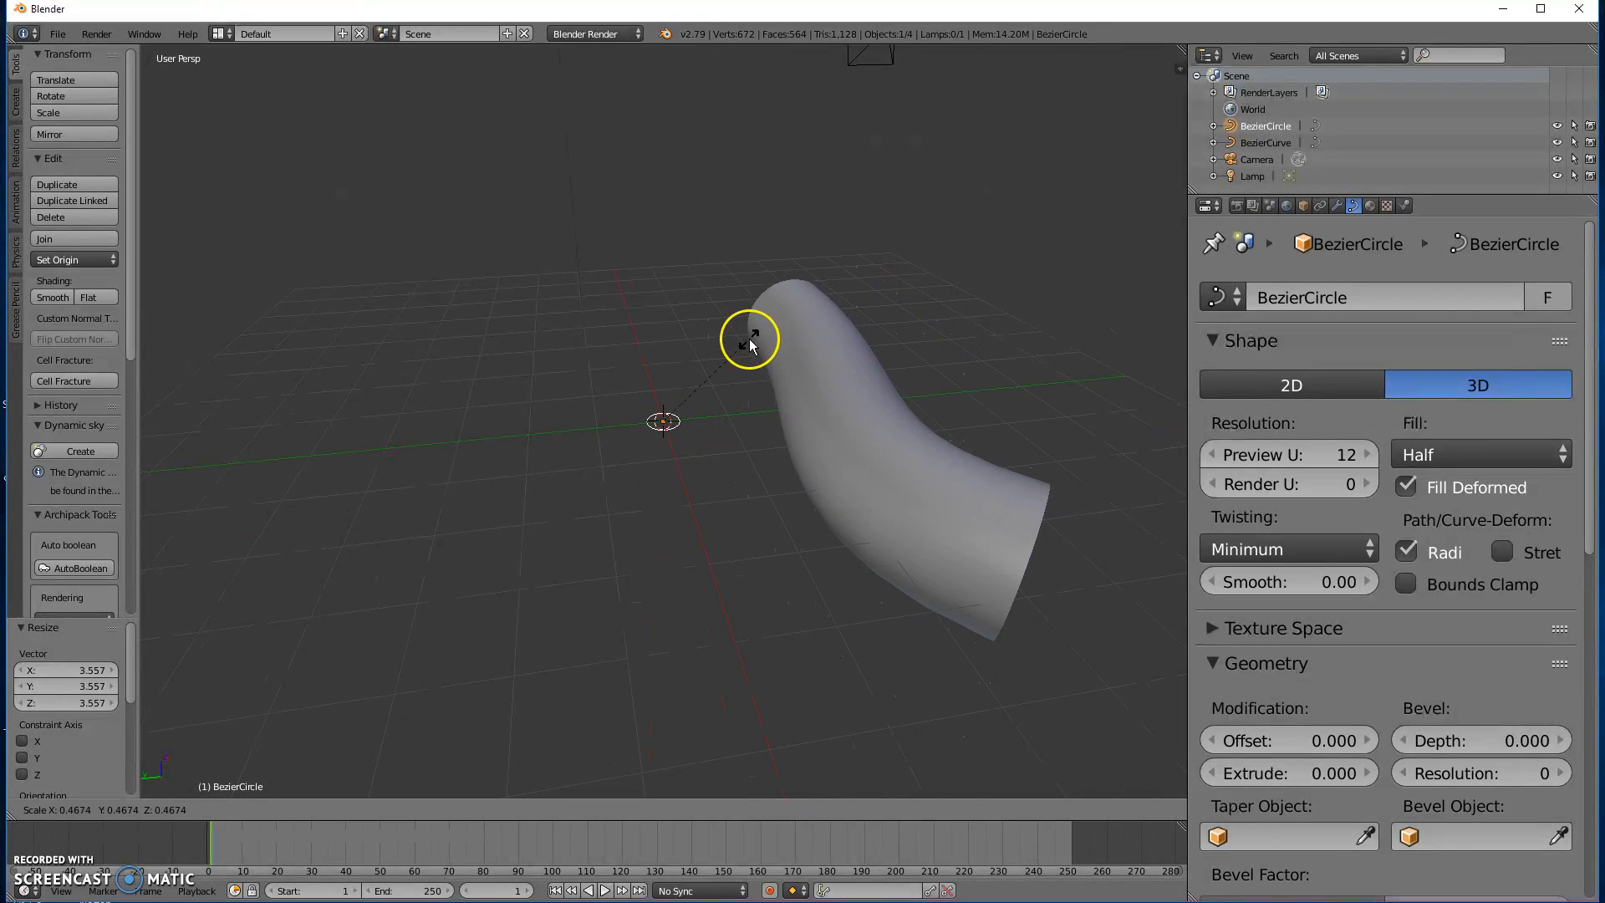
pyautogui.click(727, 365)
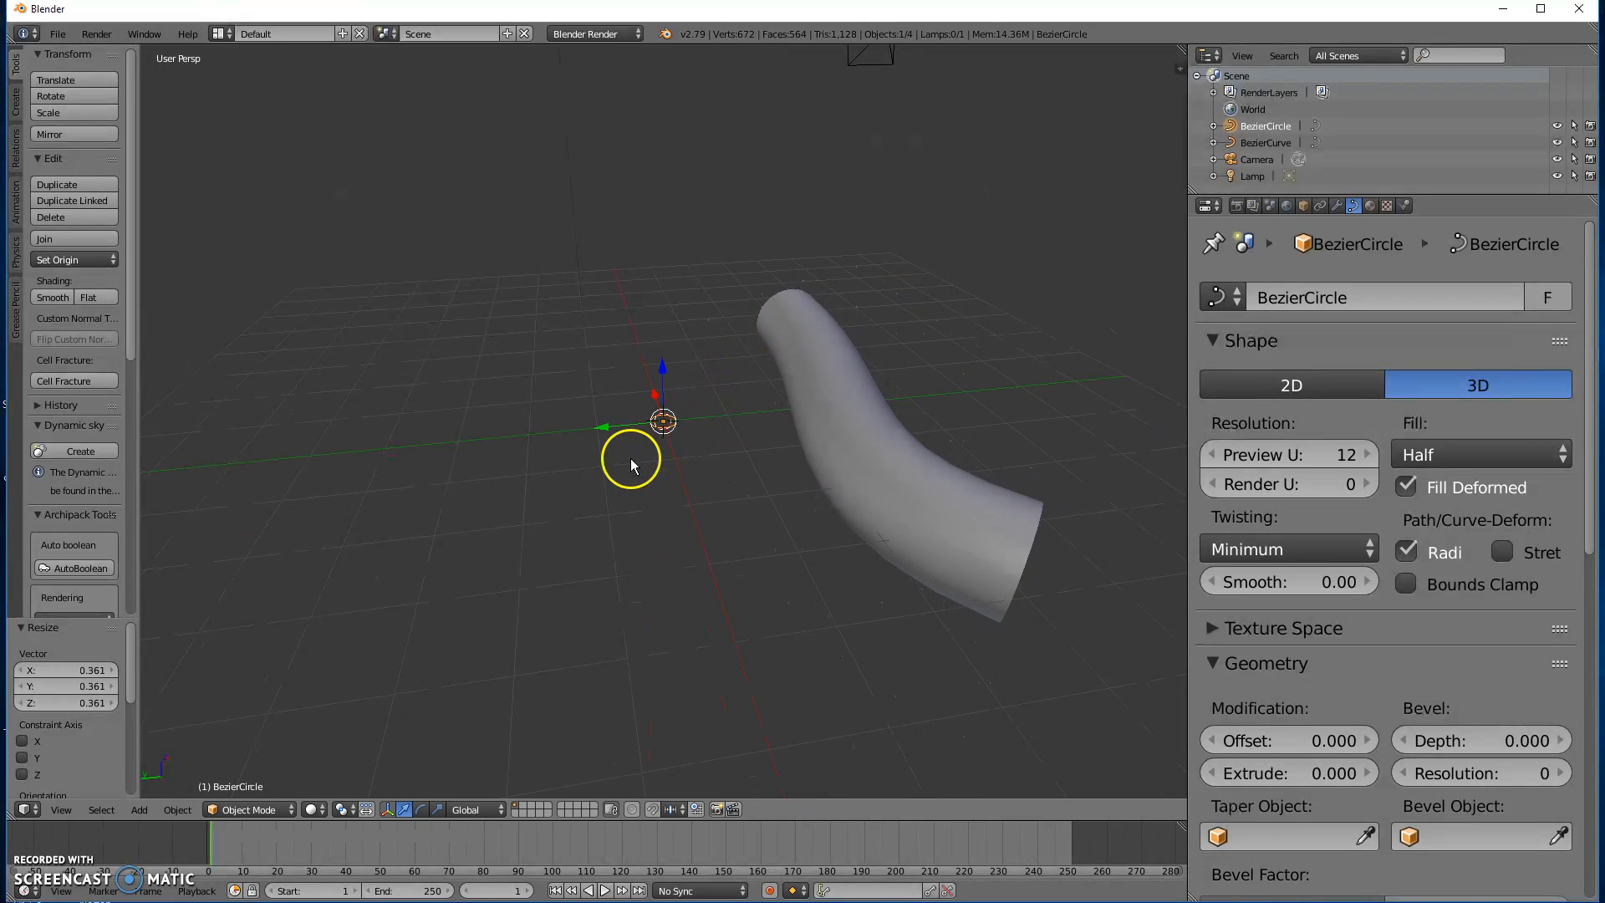
# In Edit Mode, move the Bezier circle's control point on the positive Y side outward about 0.37 units along Y, and return to Object Mode.
pyautogui.press('Tab')
pyautogui.scroll(3, 641, 422)
pyautogui.scroll(3, 642, 422)
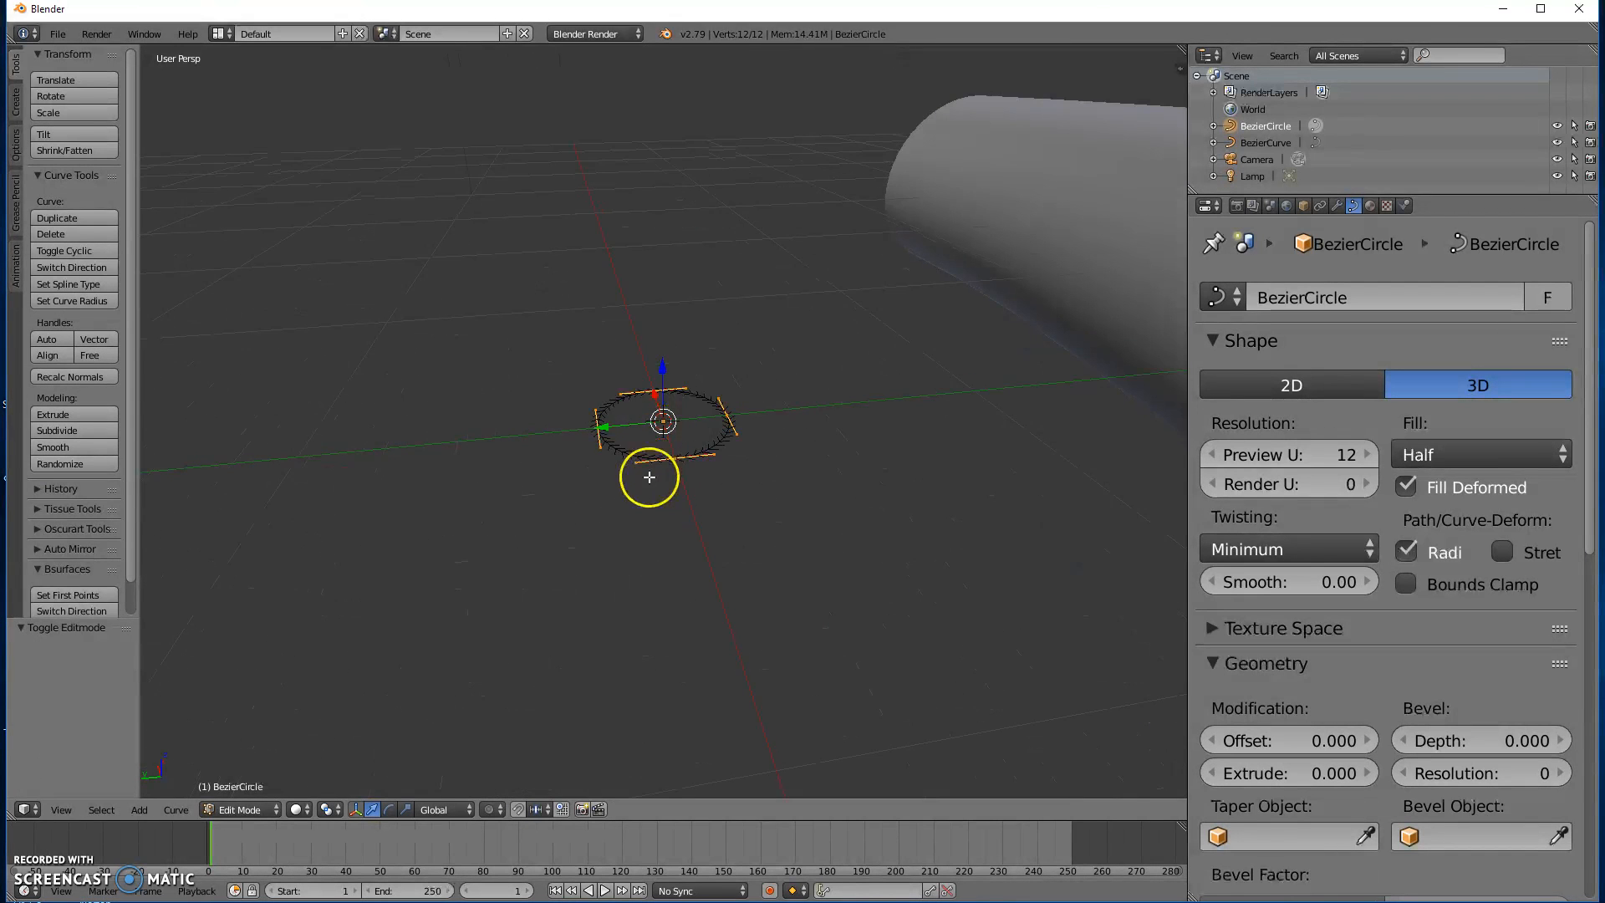
pyautogui.rightClick(598, 428)
pyautogui.moveTo(548, 434); pyautogui.dragTo(414, 444)
pyautogui.scroll(-6, 532, 484)
pyautogui.moveTo(538, 489); pyautogui.dragTo(642, 531, button='middle')
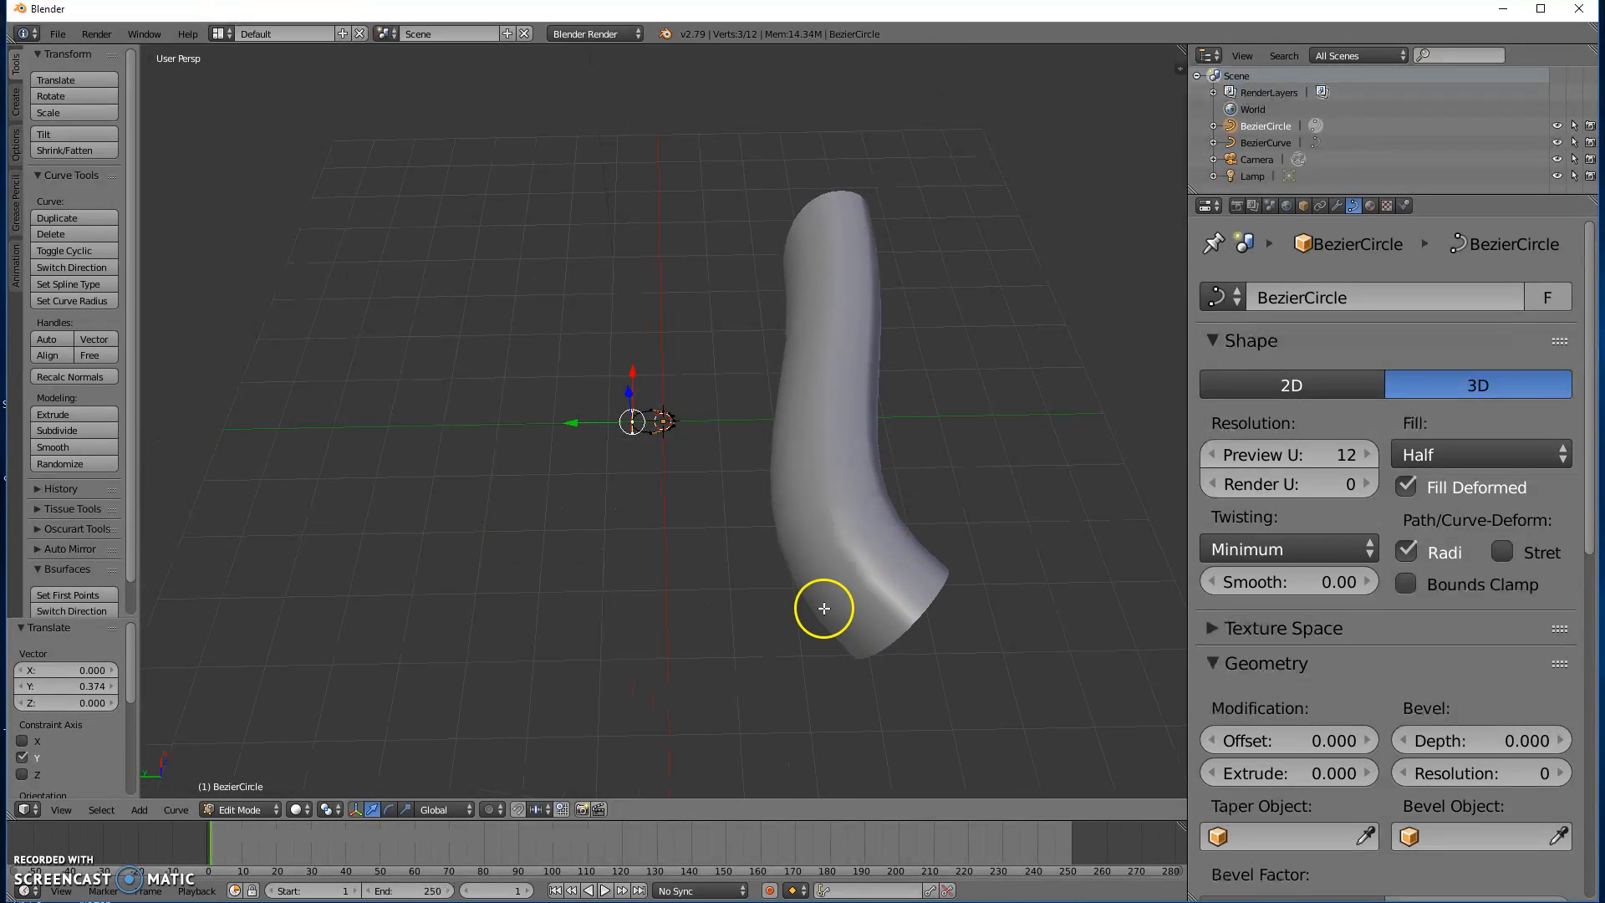
pyautogui.press('Tab')
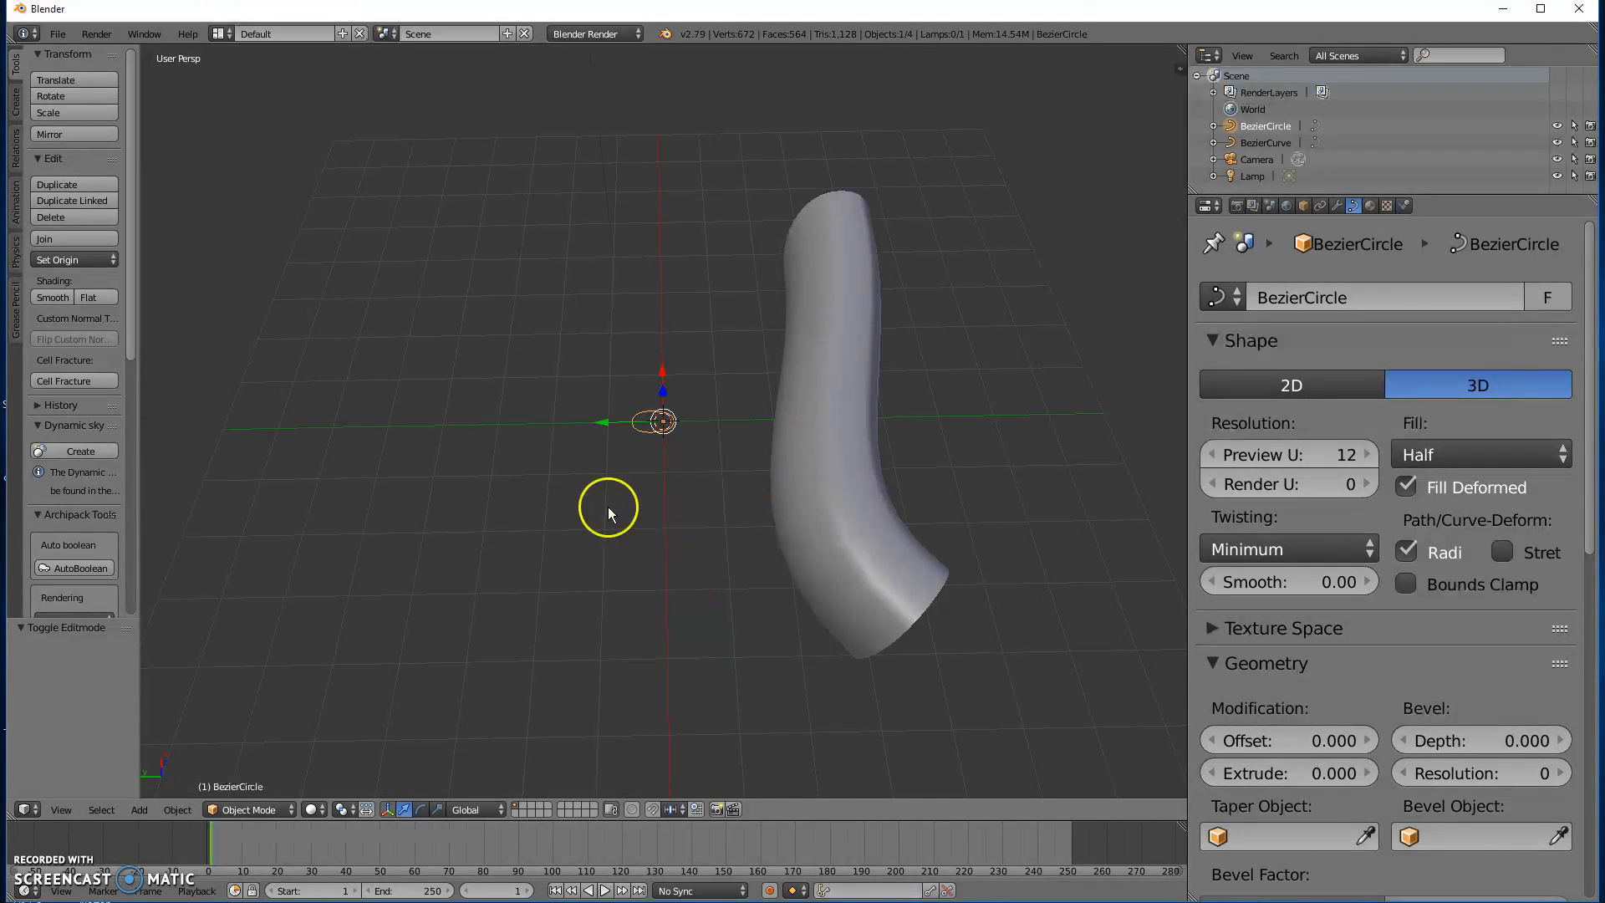
# Delete the Bezier circle and add a mesh plane at the origin.
pyautogui.press('x')
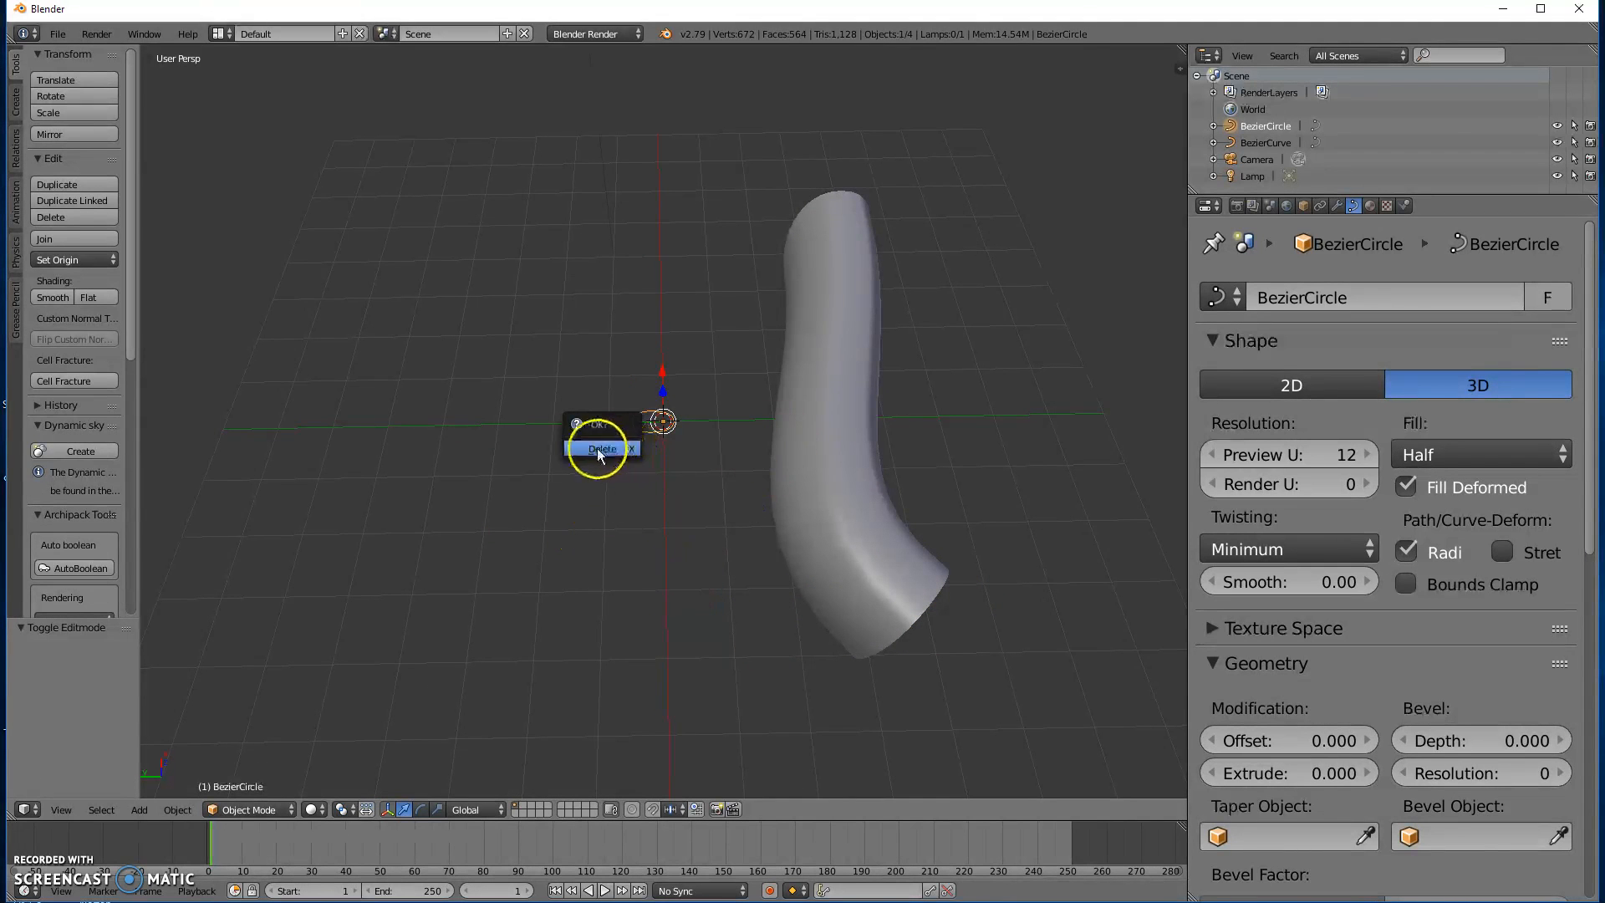
pyautogui.click(598, 448)
pyautogui.hotkey('shift', 'a')
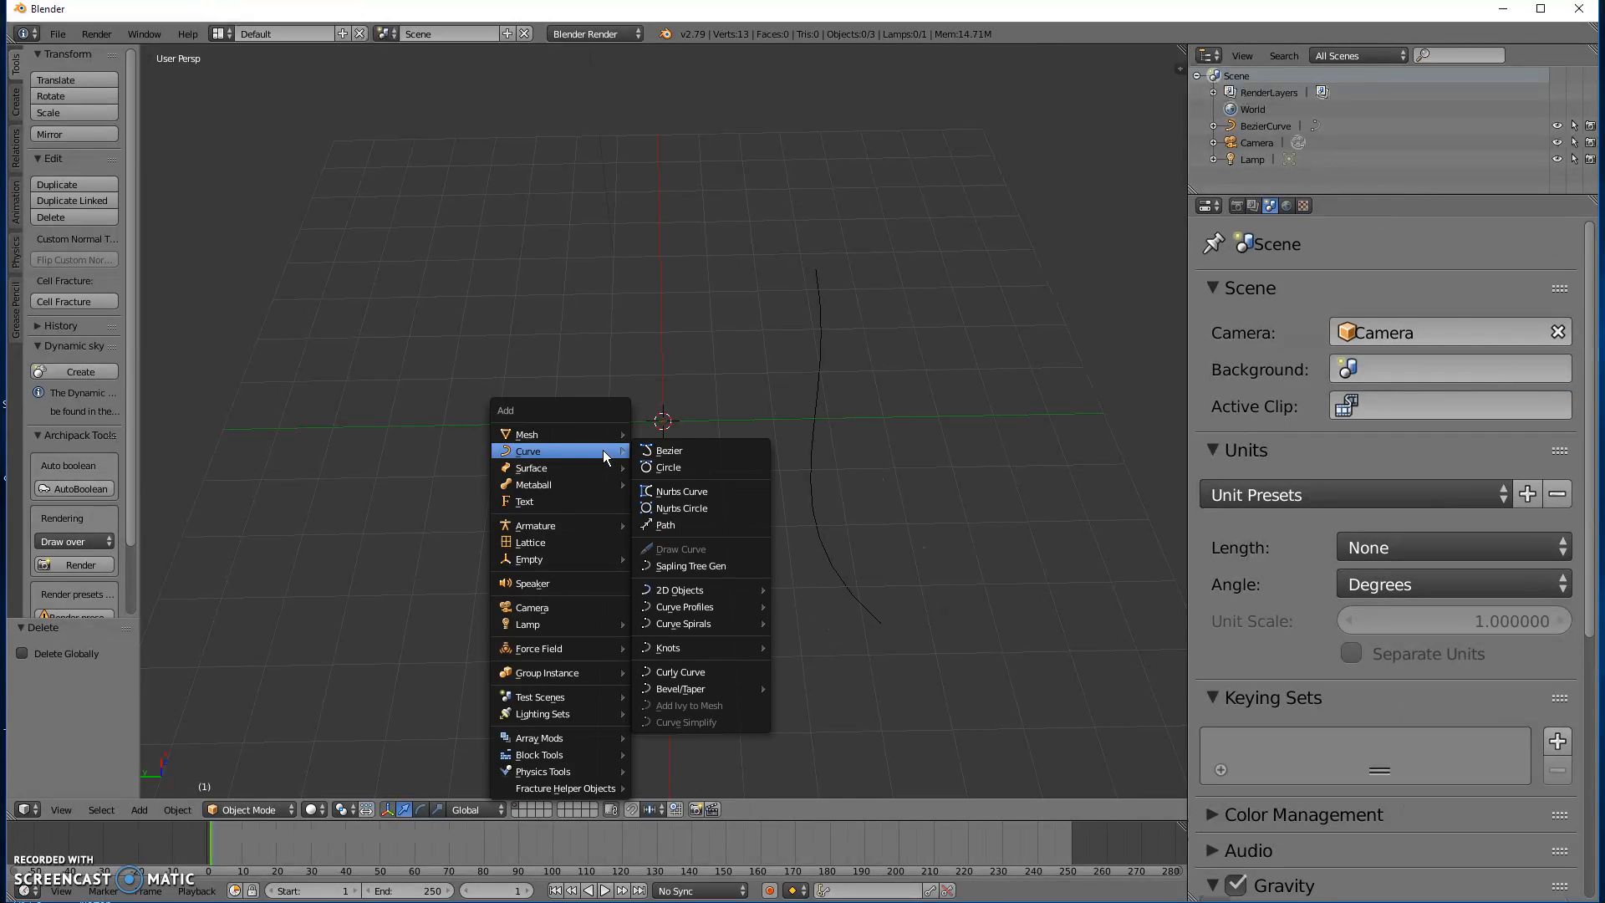
pyautogui.moveTo(603, 438)
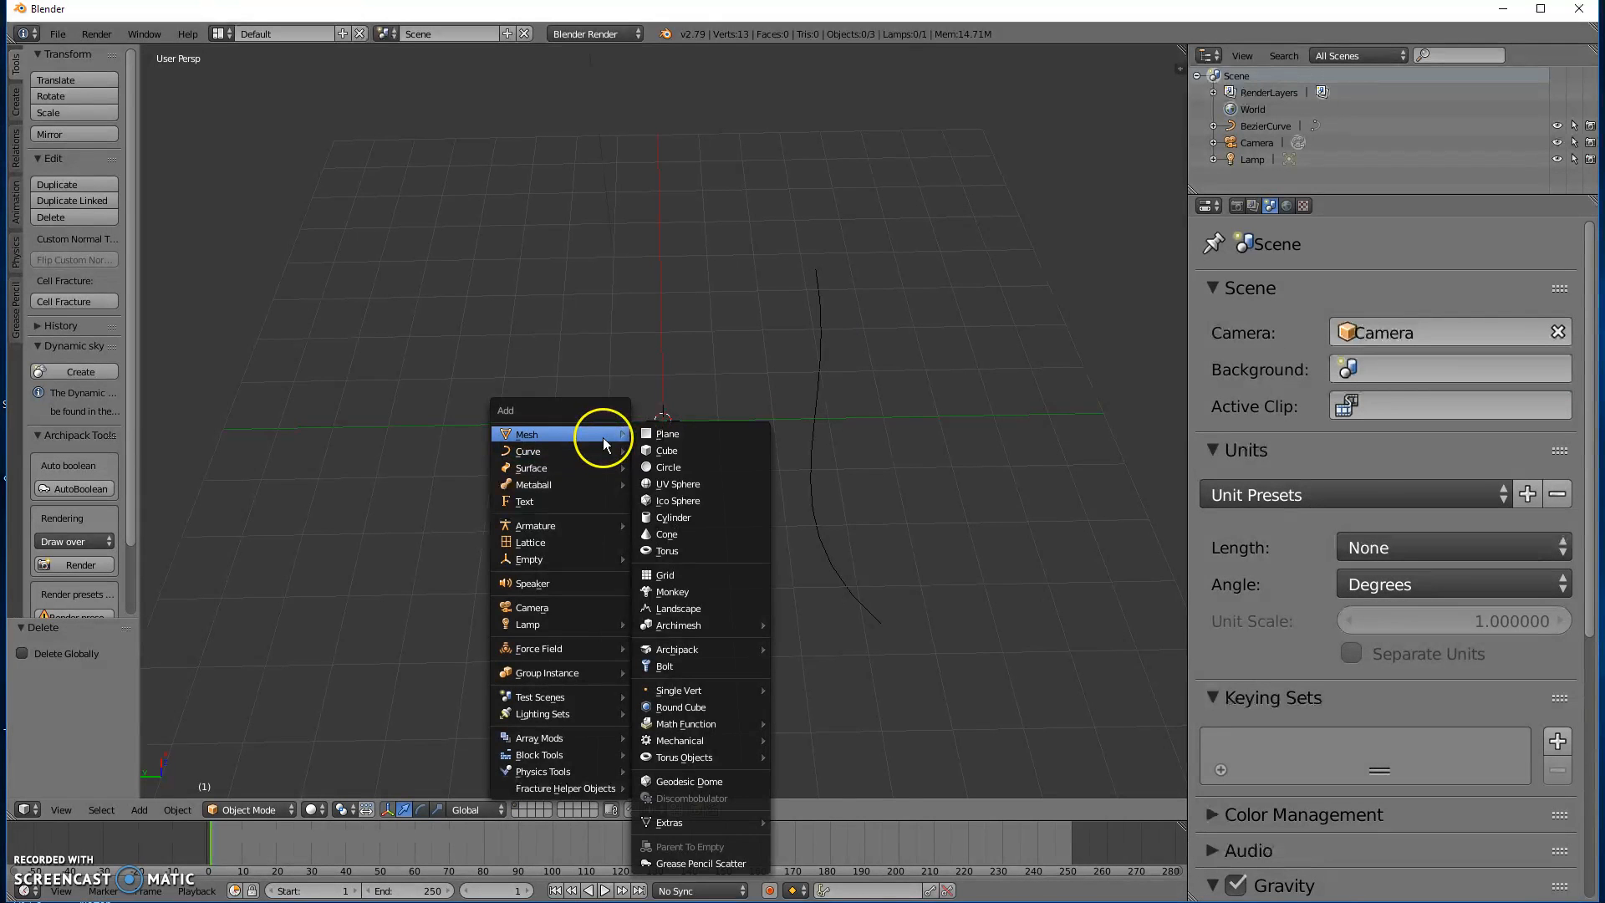
pyautogui.click(659, 433)
pyautogui.moveTo(685, 583); pyautogui.dragTo(680, 452, button='middle')
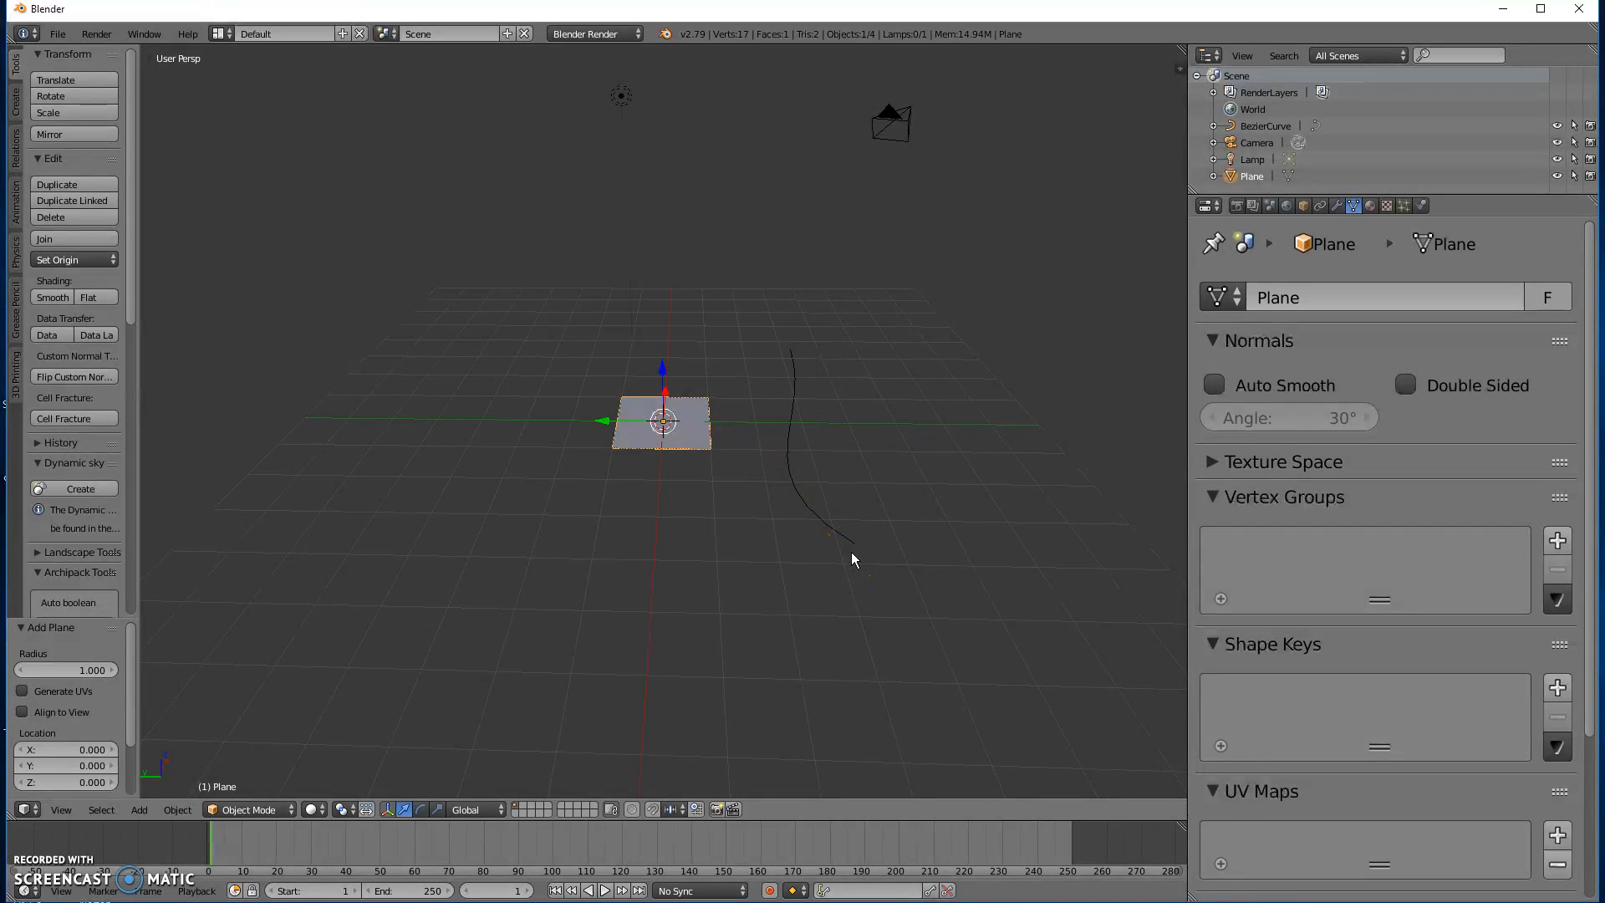
# Try to assign the mesh plane as the Bezier curve's bevel object.
pyautogui.rightClick(788, 428)
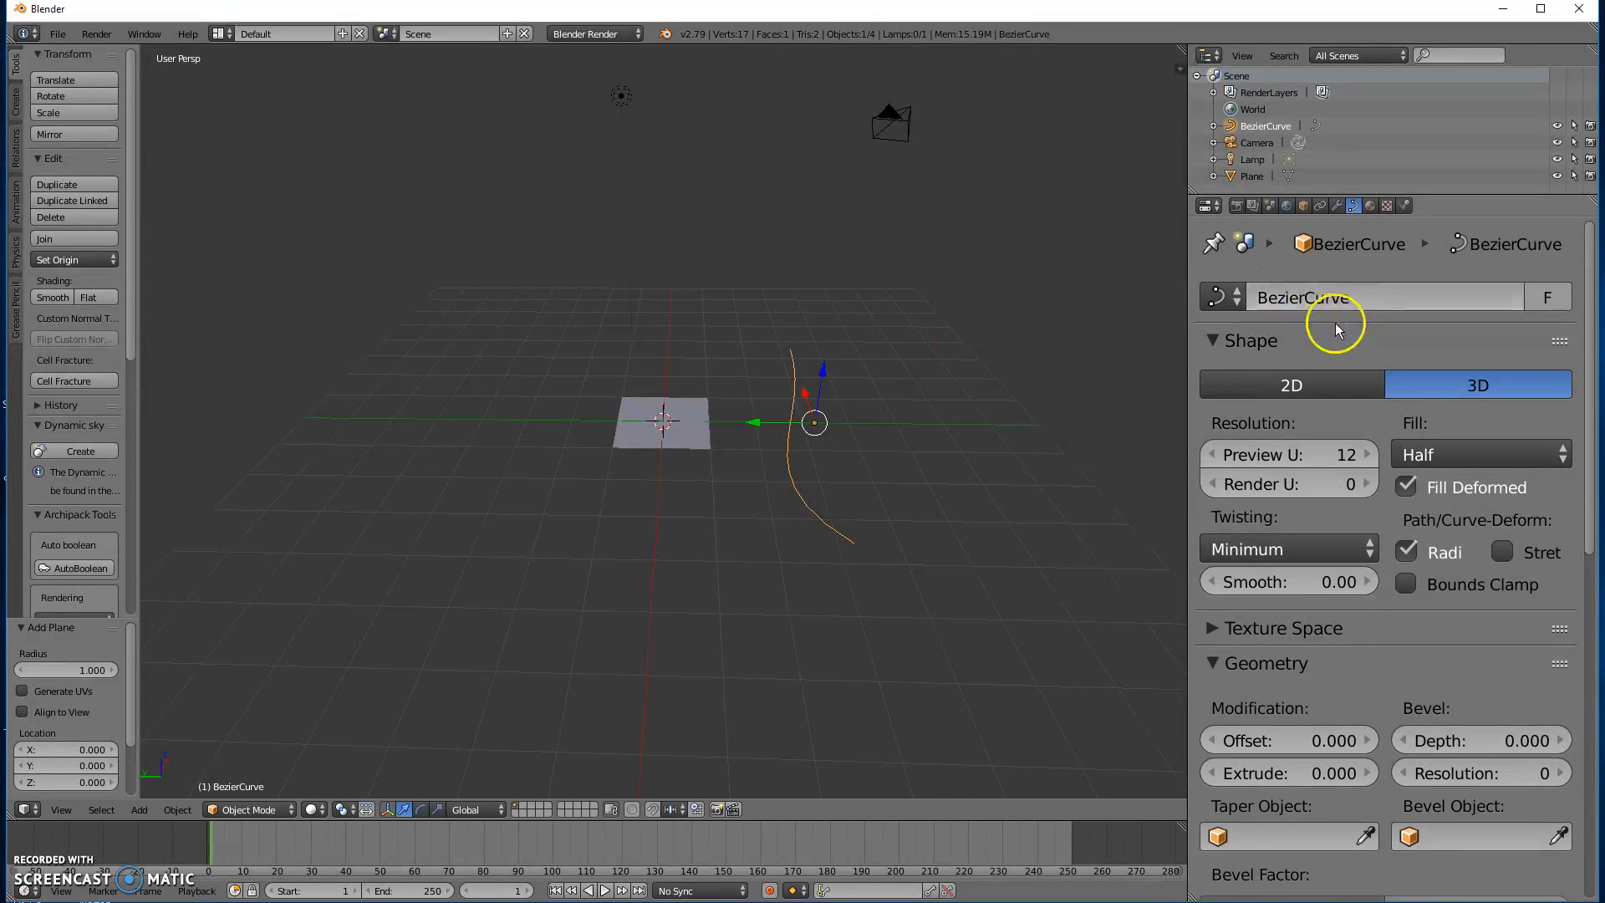
pyautogui.click(1465, 835)
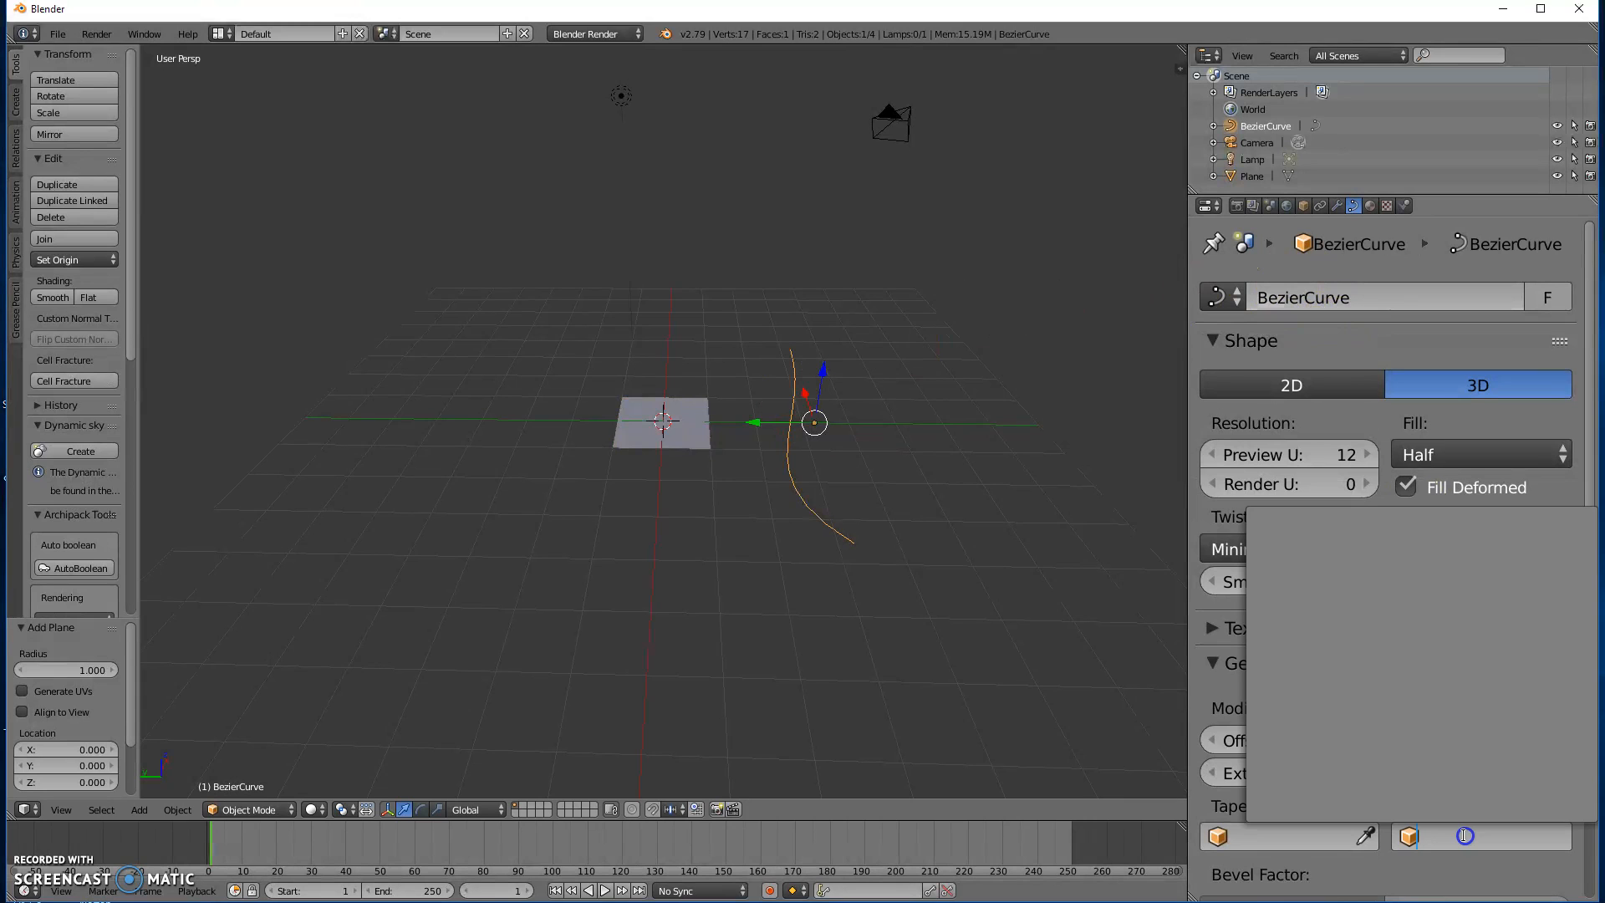
pyautogui.rightClick(694, 417)
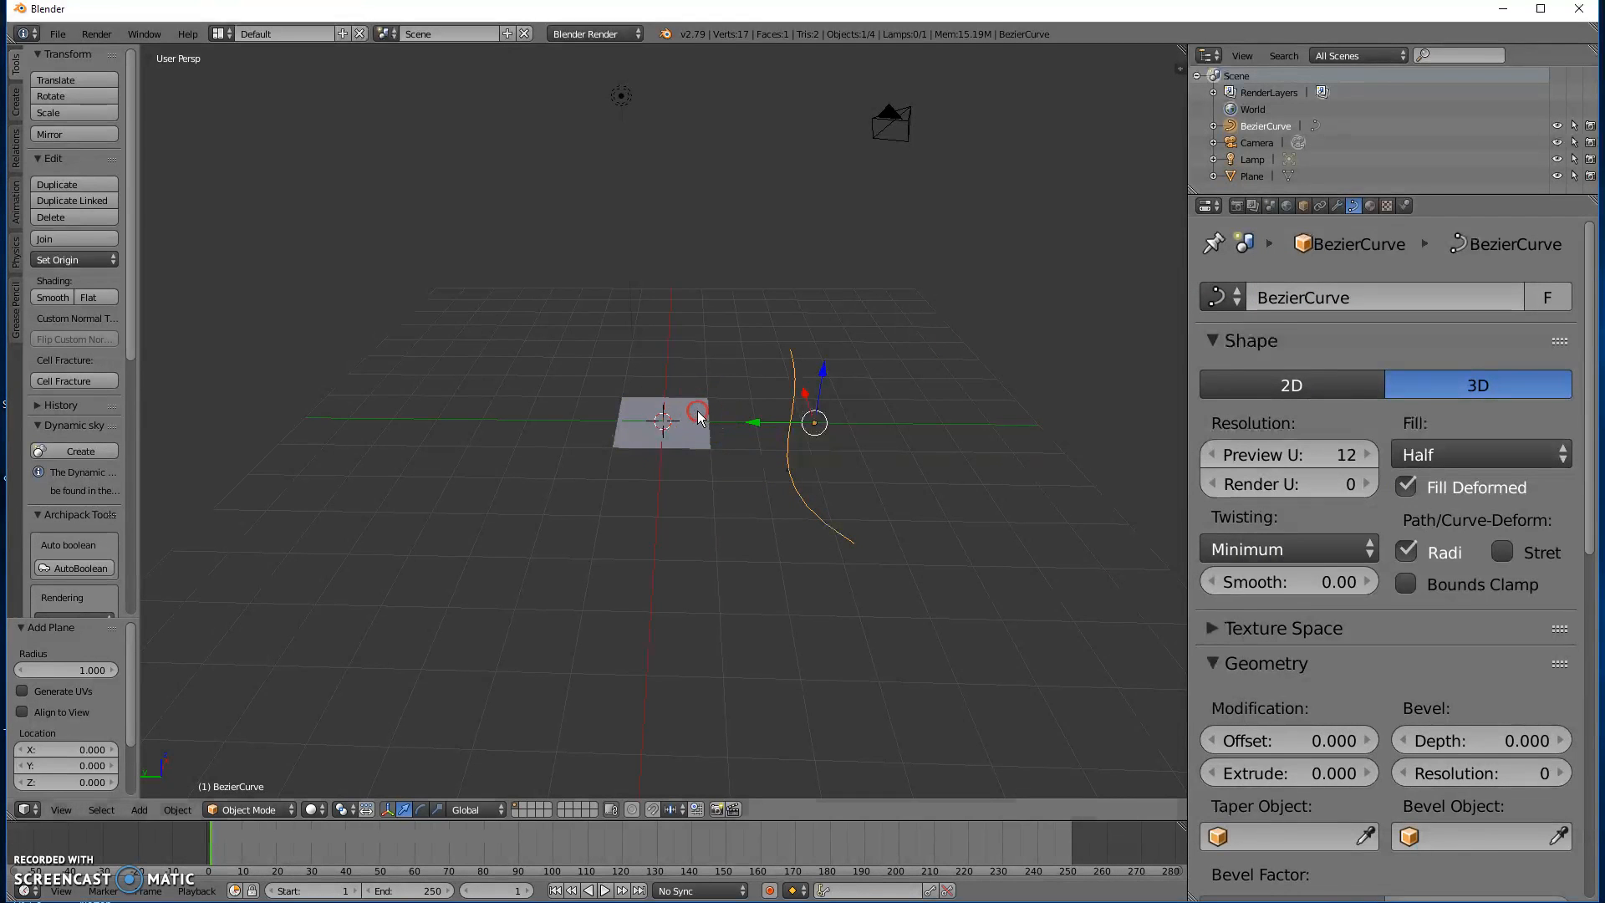
# Convert the mesh plane into a curve object.
pyautogui.rightClick(691, 447)
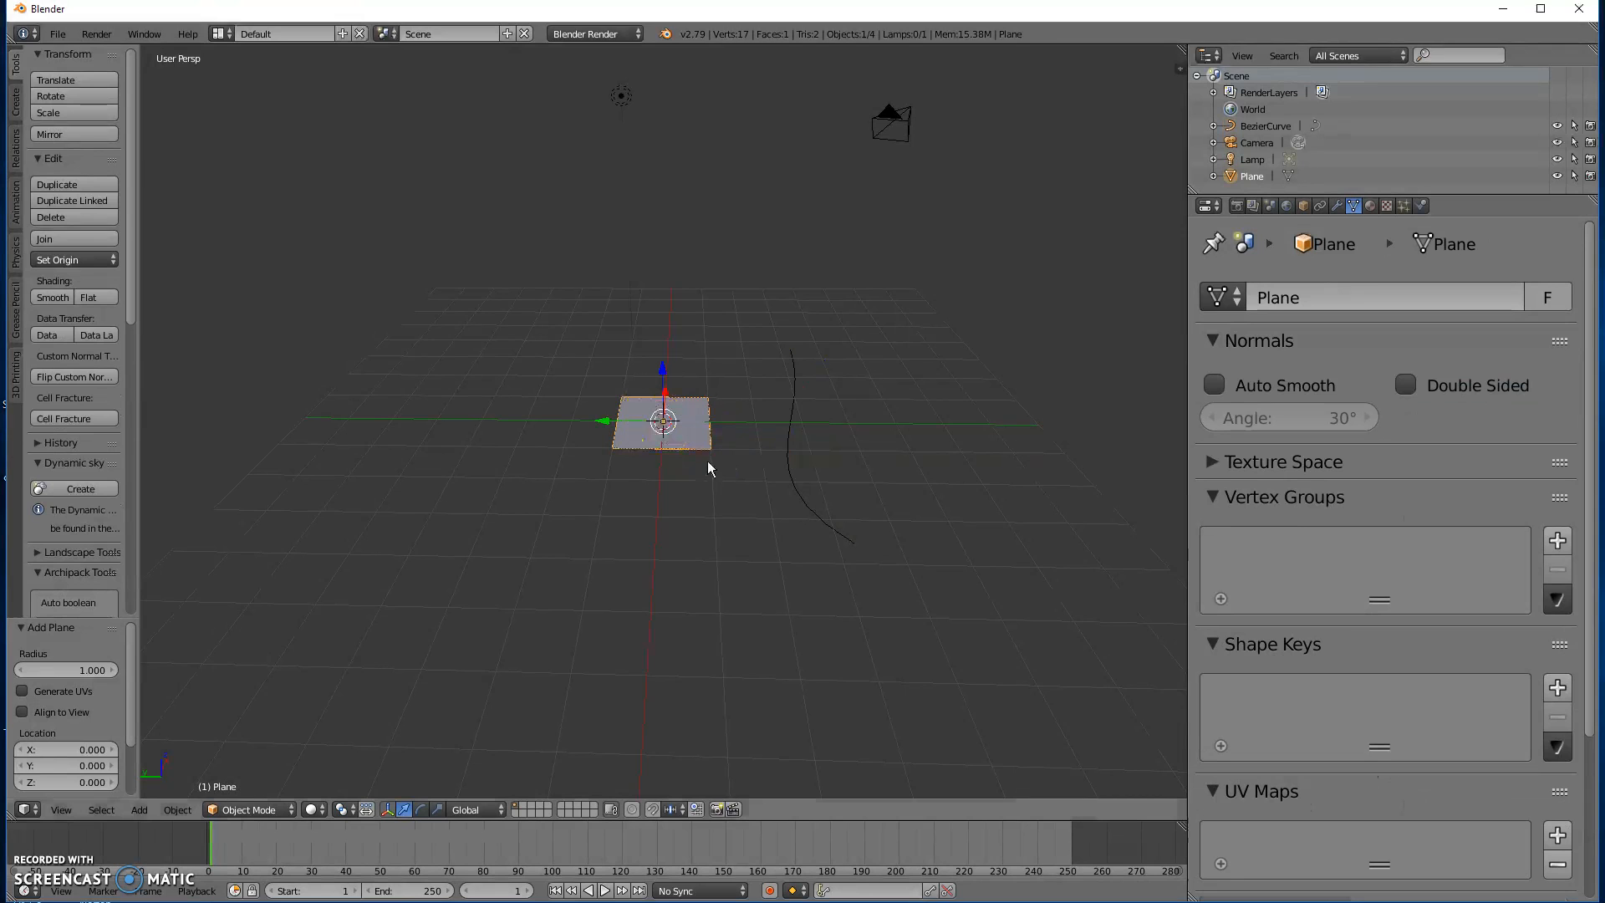
pyautogui.hotkey('alt', 'c')
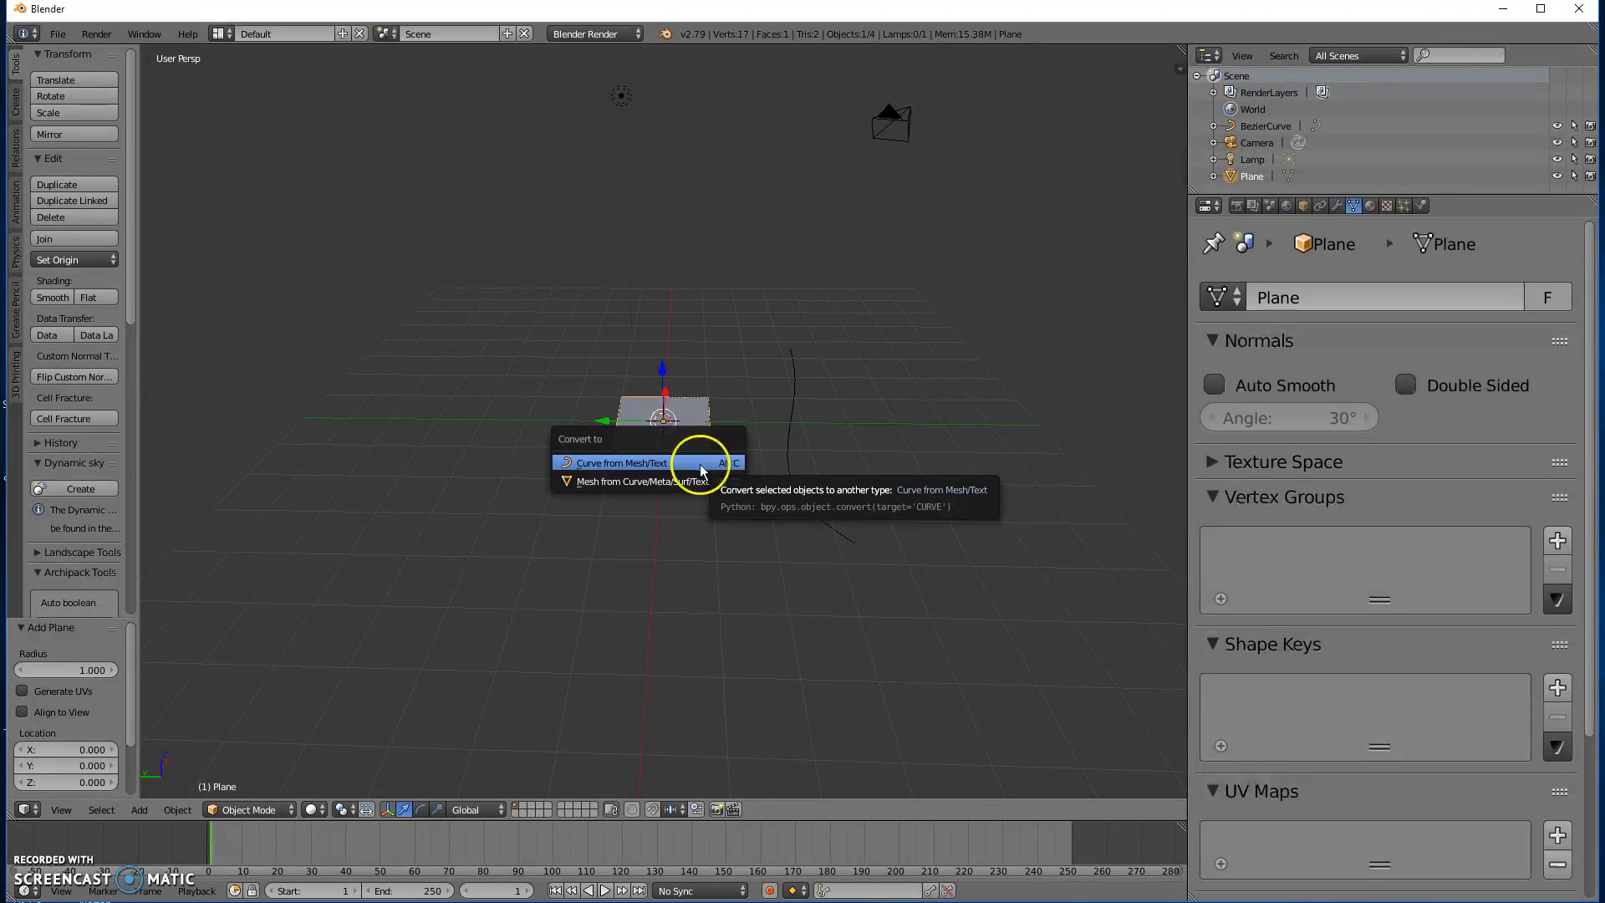
pyautogui.click(652, 464)
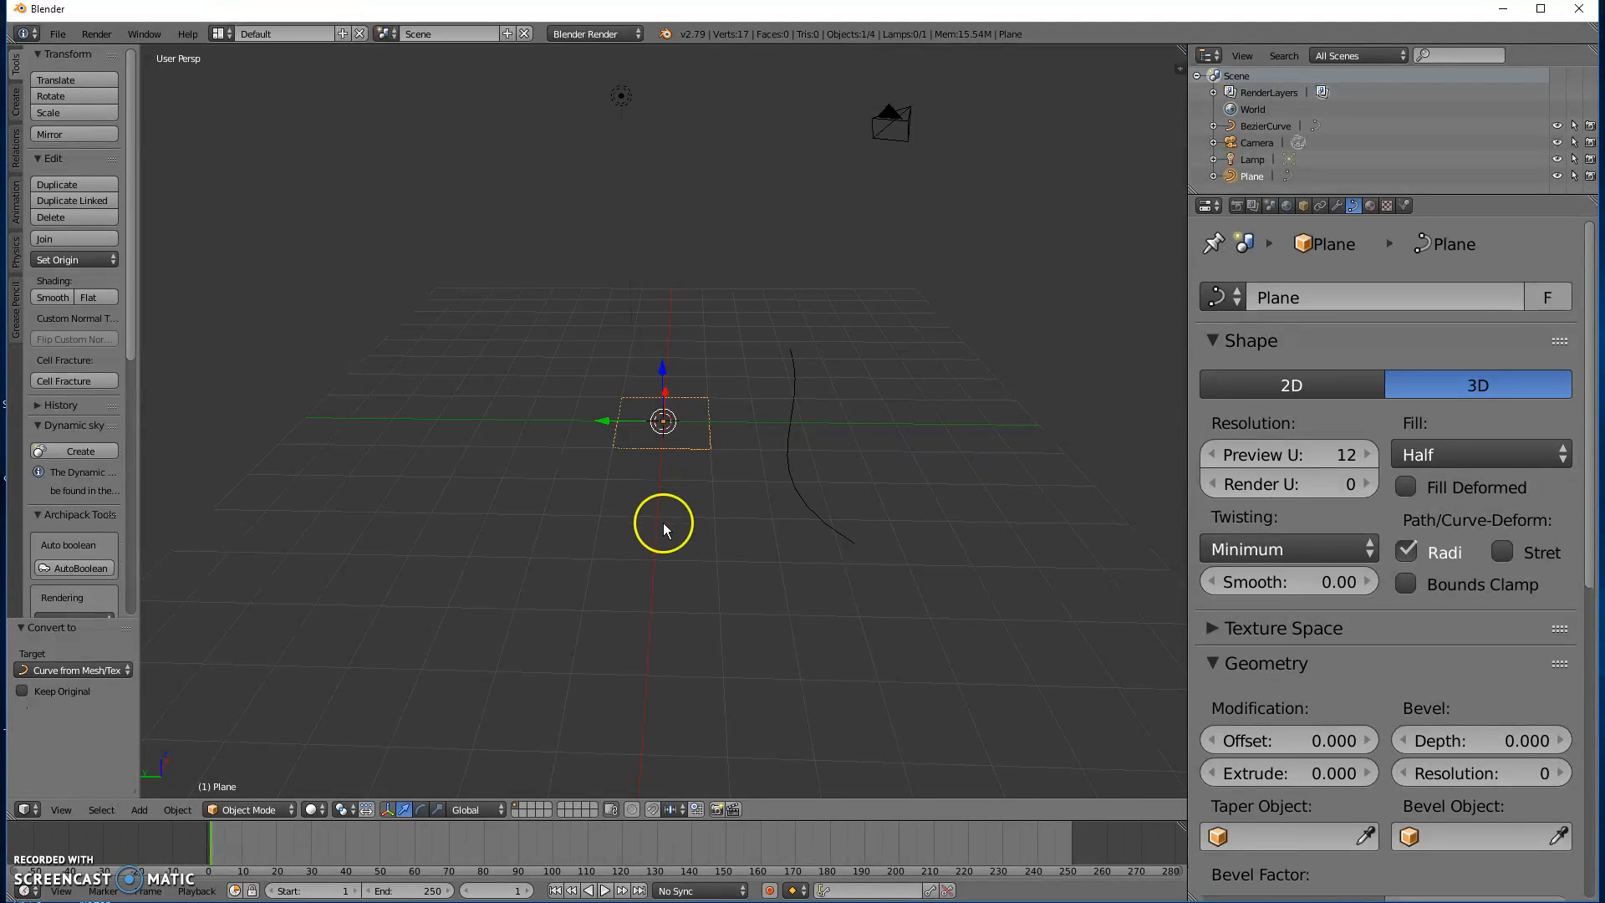
# Assign the converted Plane curve as the bevel object of the Bezier curve.
pyautogui.rightClick(786, 419)
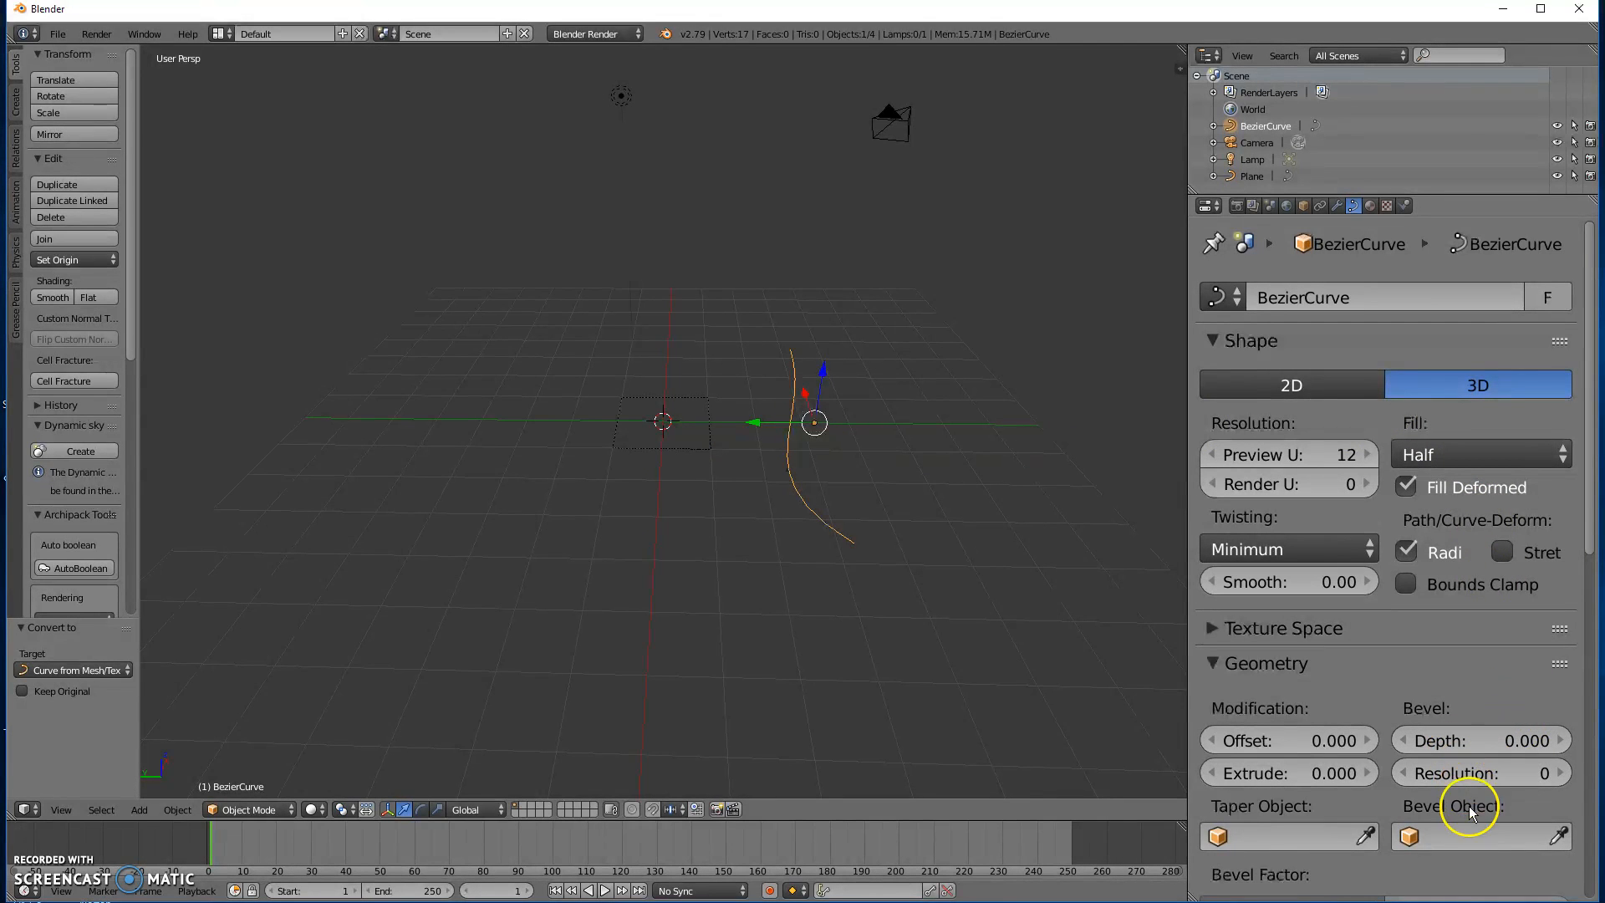
pyautogui.click(1475, 833)
pyautogui.click(1271, 528)
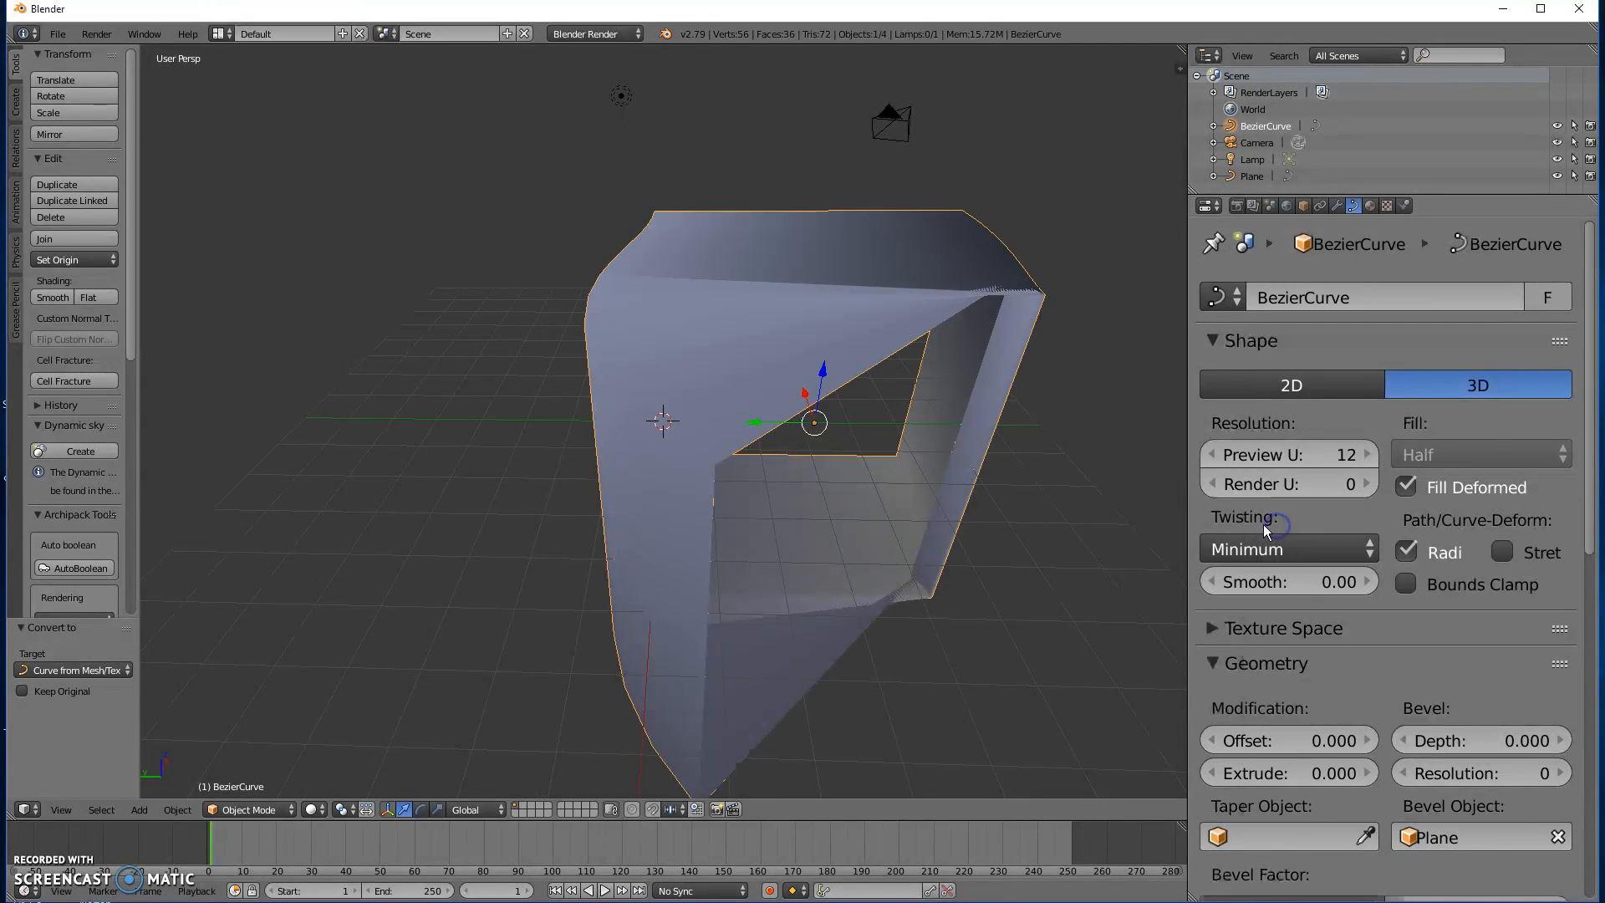
# Scale the Plane curve down by a factor of about 0.18 to slim the square tube.
pyautogui.scroll(-3, 902, 585)
pyautogui.moveTo(892, 585); pyautogui.dragTo(628, 409, button='middle')
pyautogui.rightClick(630, 428)
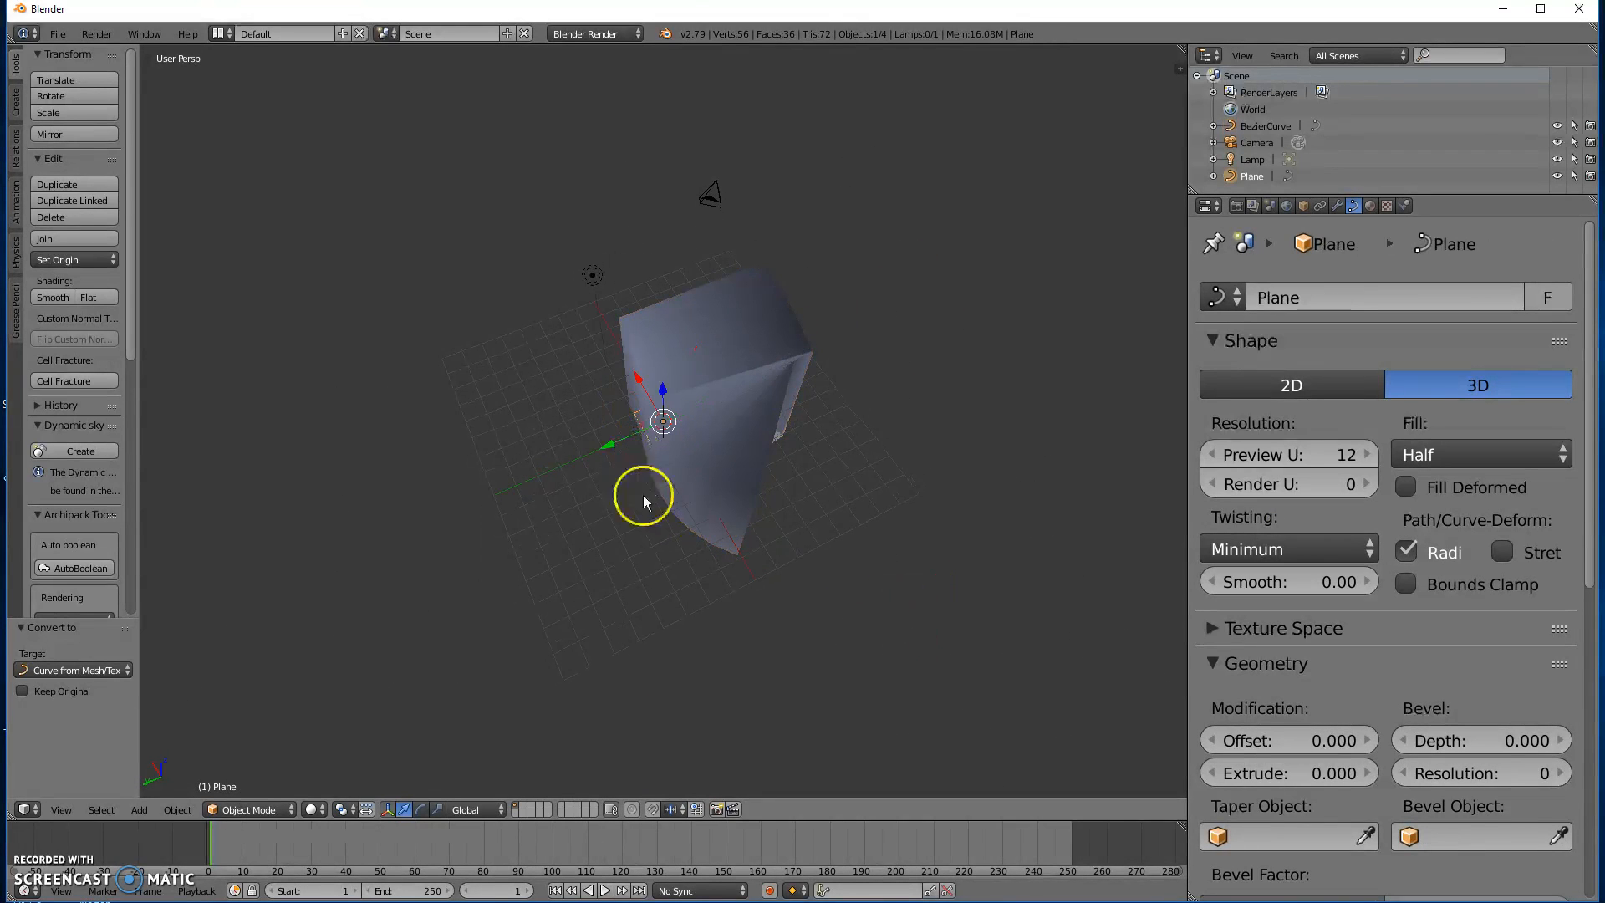
pyautogui.press('s')
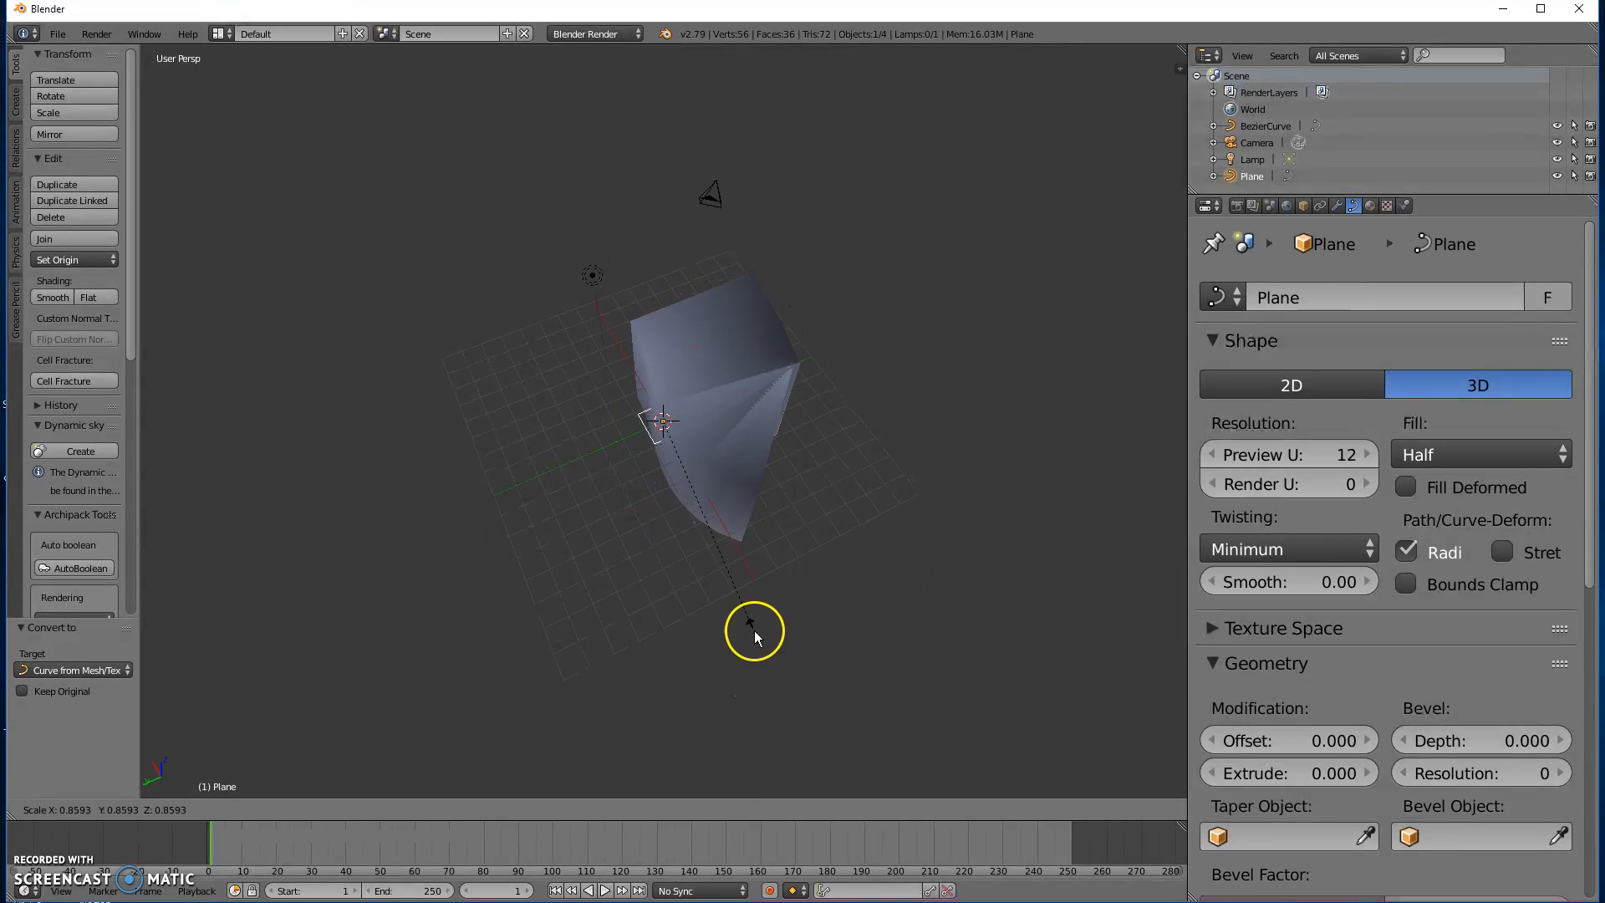
pyautogui.click(672, 469)
pyautogui.moveTo(850, 493); pyautogui.dragTo(884, 599, button='middle')
pyautogui.scroll(2, 713, 444)
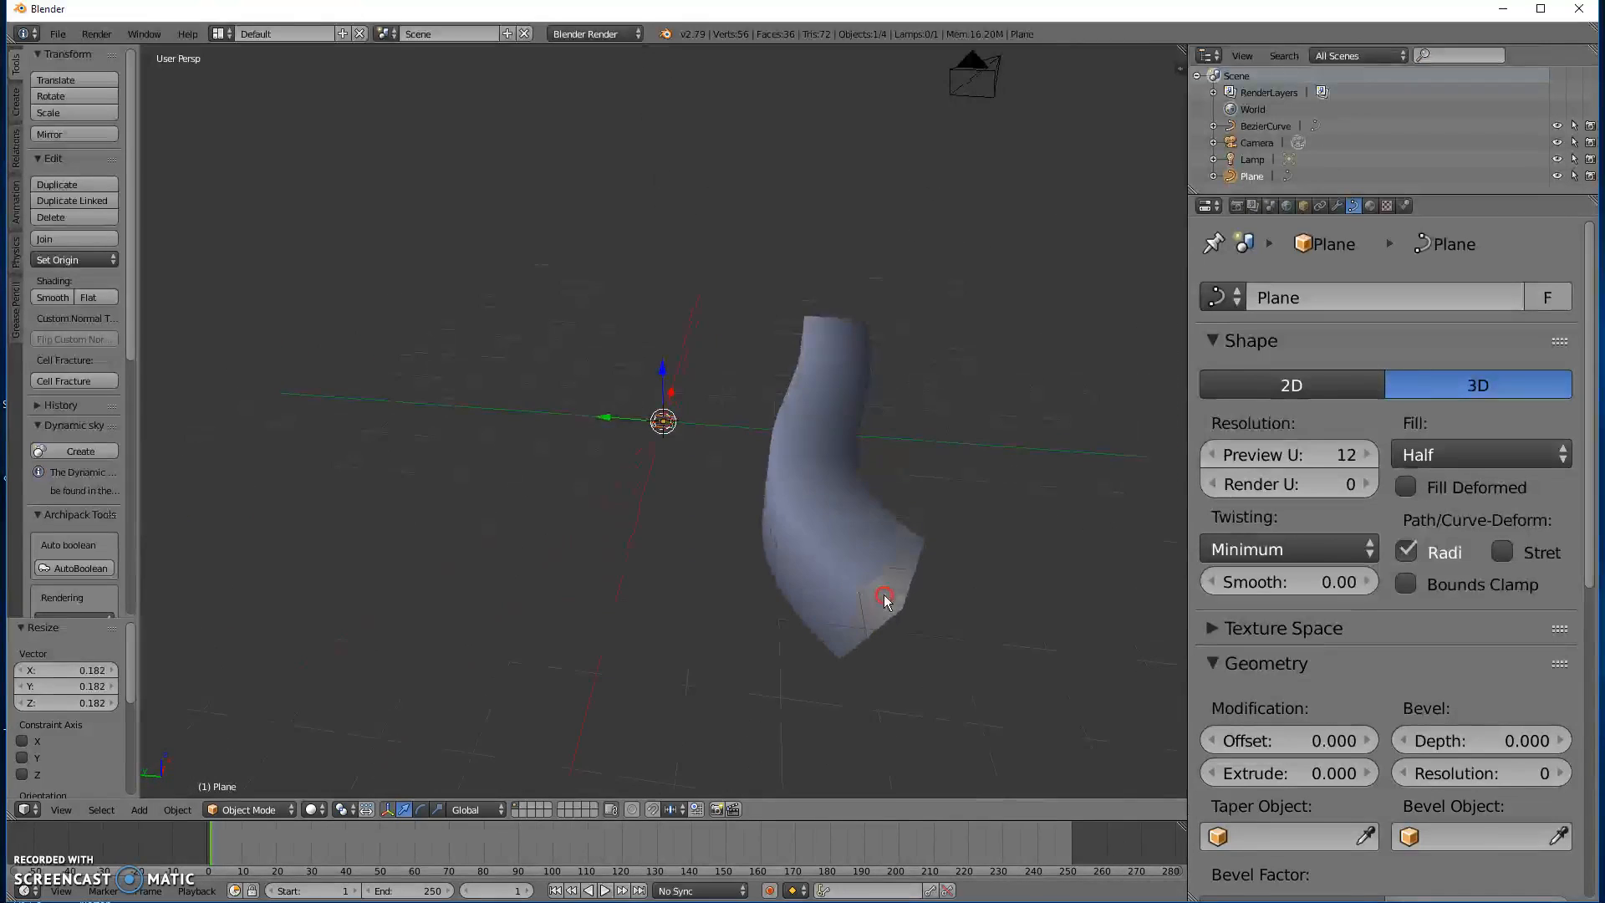
# Convert the beveled Bezier curve into a mesh object.
pyautogui.rightClick(816, 493)
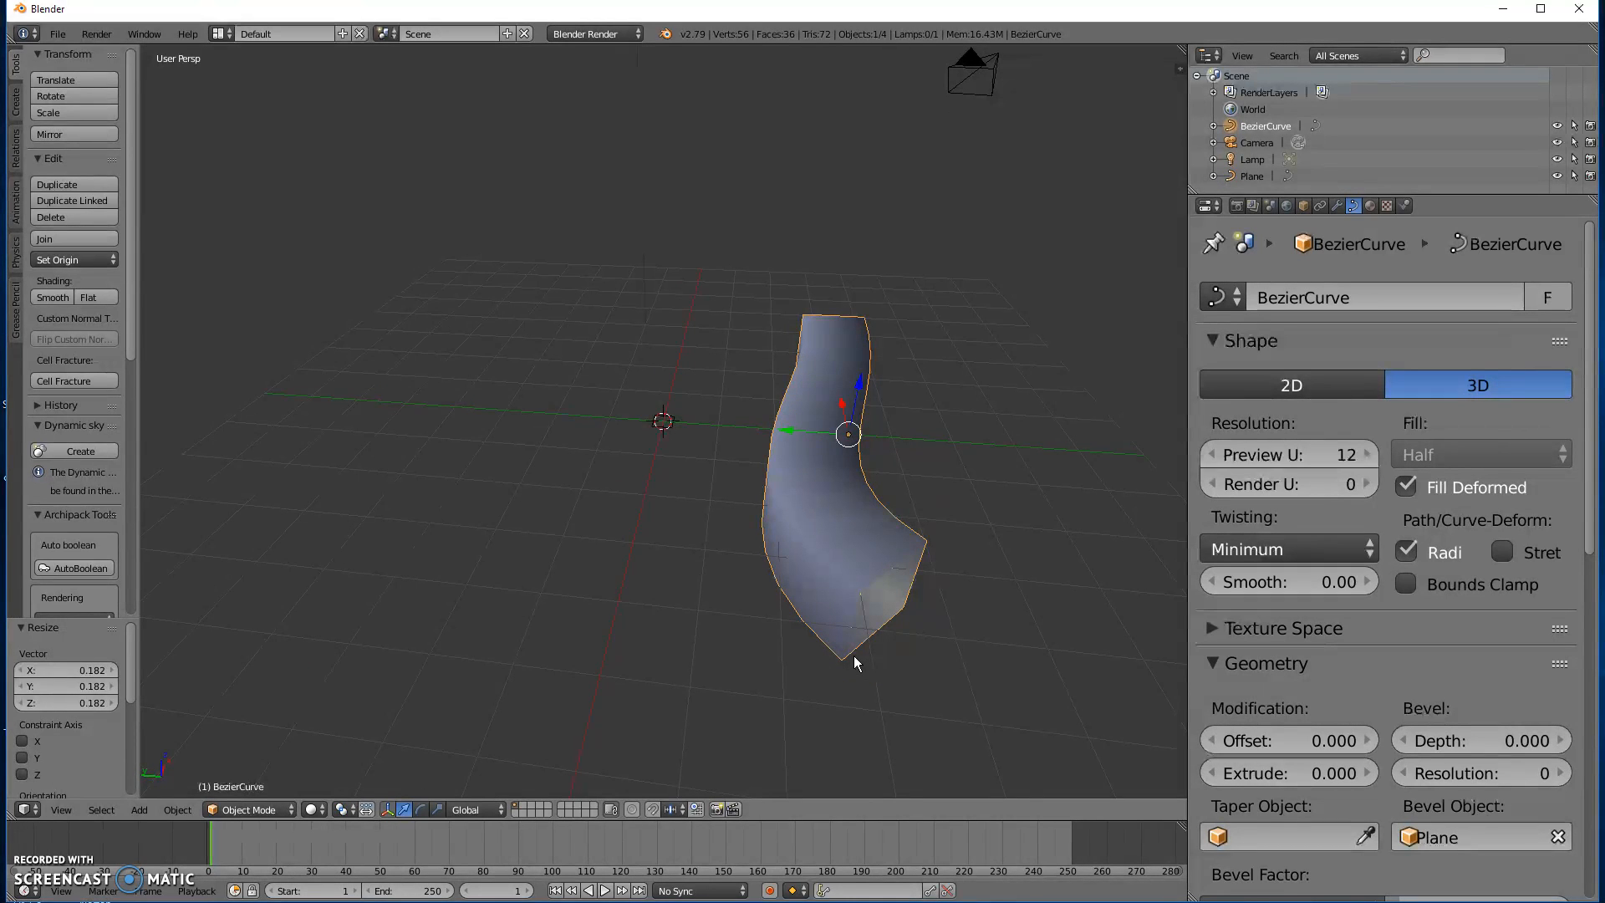
pyautogui.hotkey('alt', 'c')
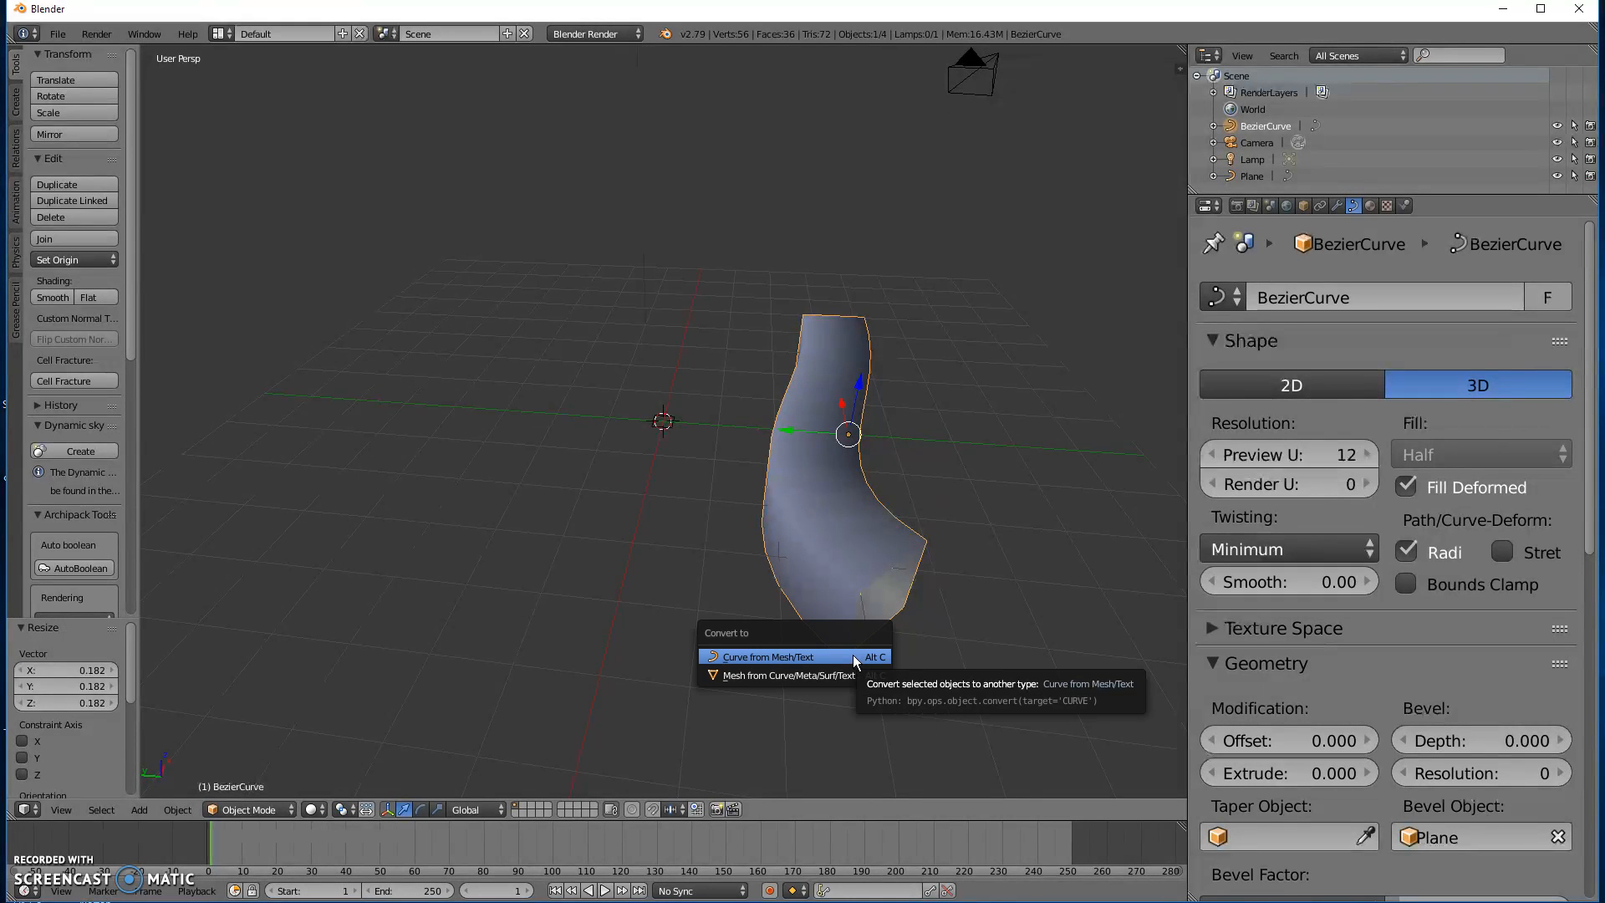
pyautogui.click(830, 682)
pyautogui.click(814, 679)
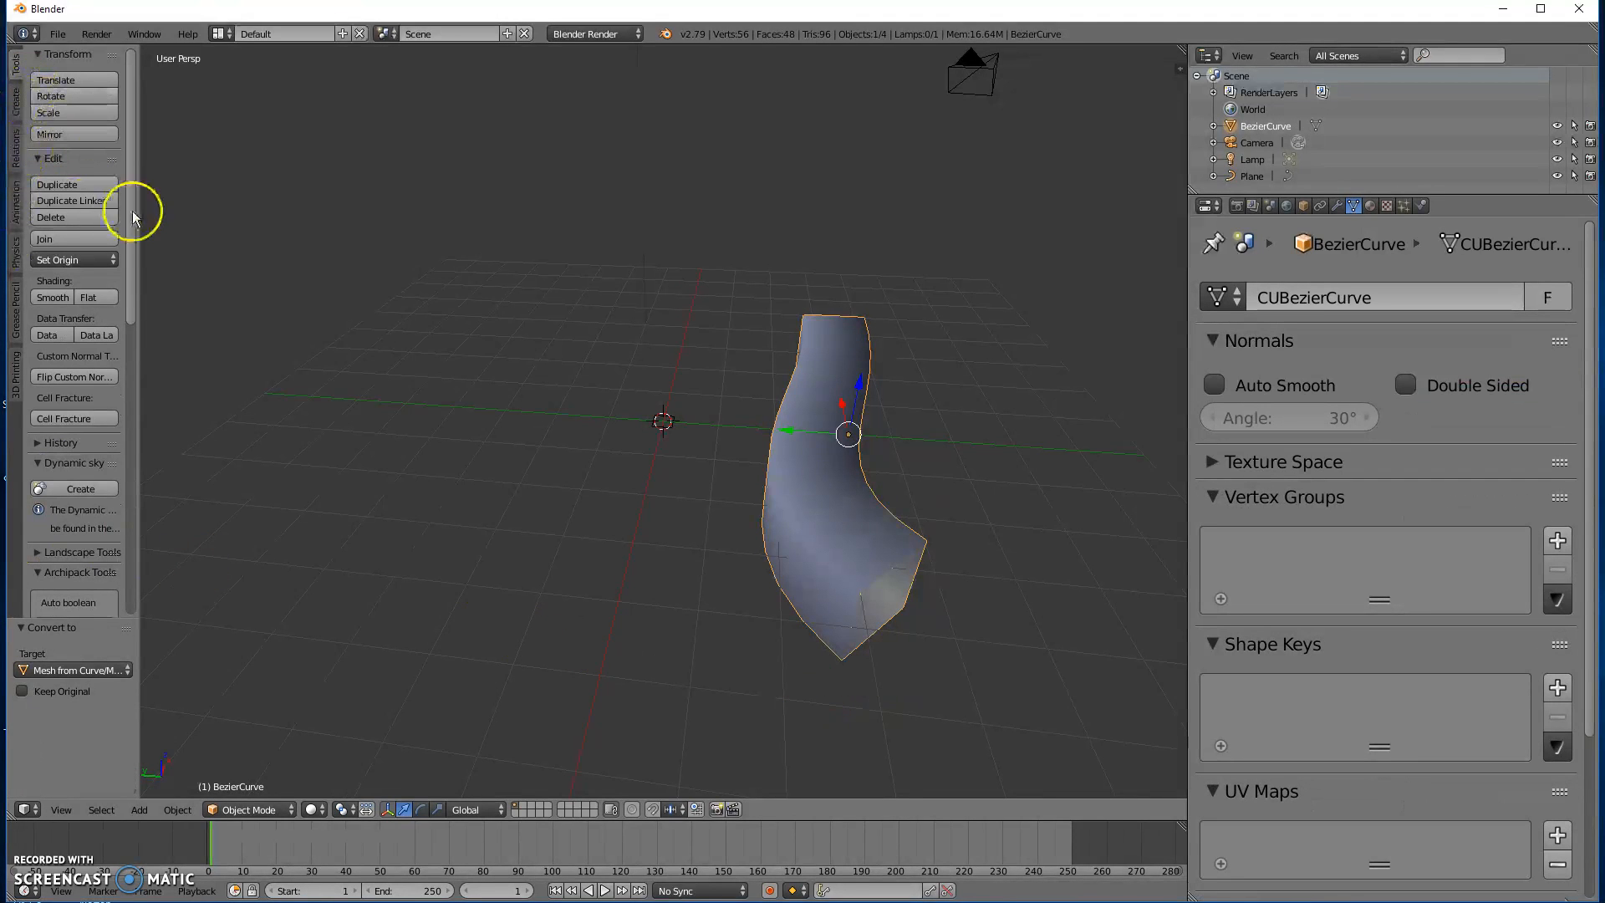
# Enlarge the tool shelf's contents and widen the shelf to make its labels readable.
pyautogui.keyDown('ctrl'); pyautogui.moveTo(92, 226); pyautogui.dragTo(55, 136, button='middle'); pyautogui.keyUp('ctrl')
pyautogui.scroll(5, 83, 167)
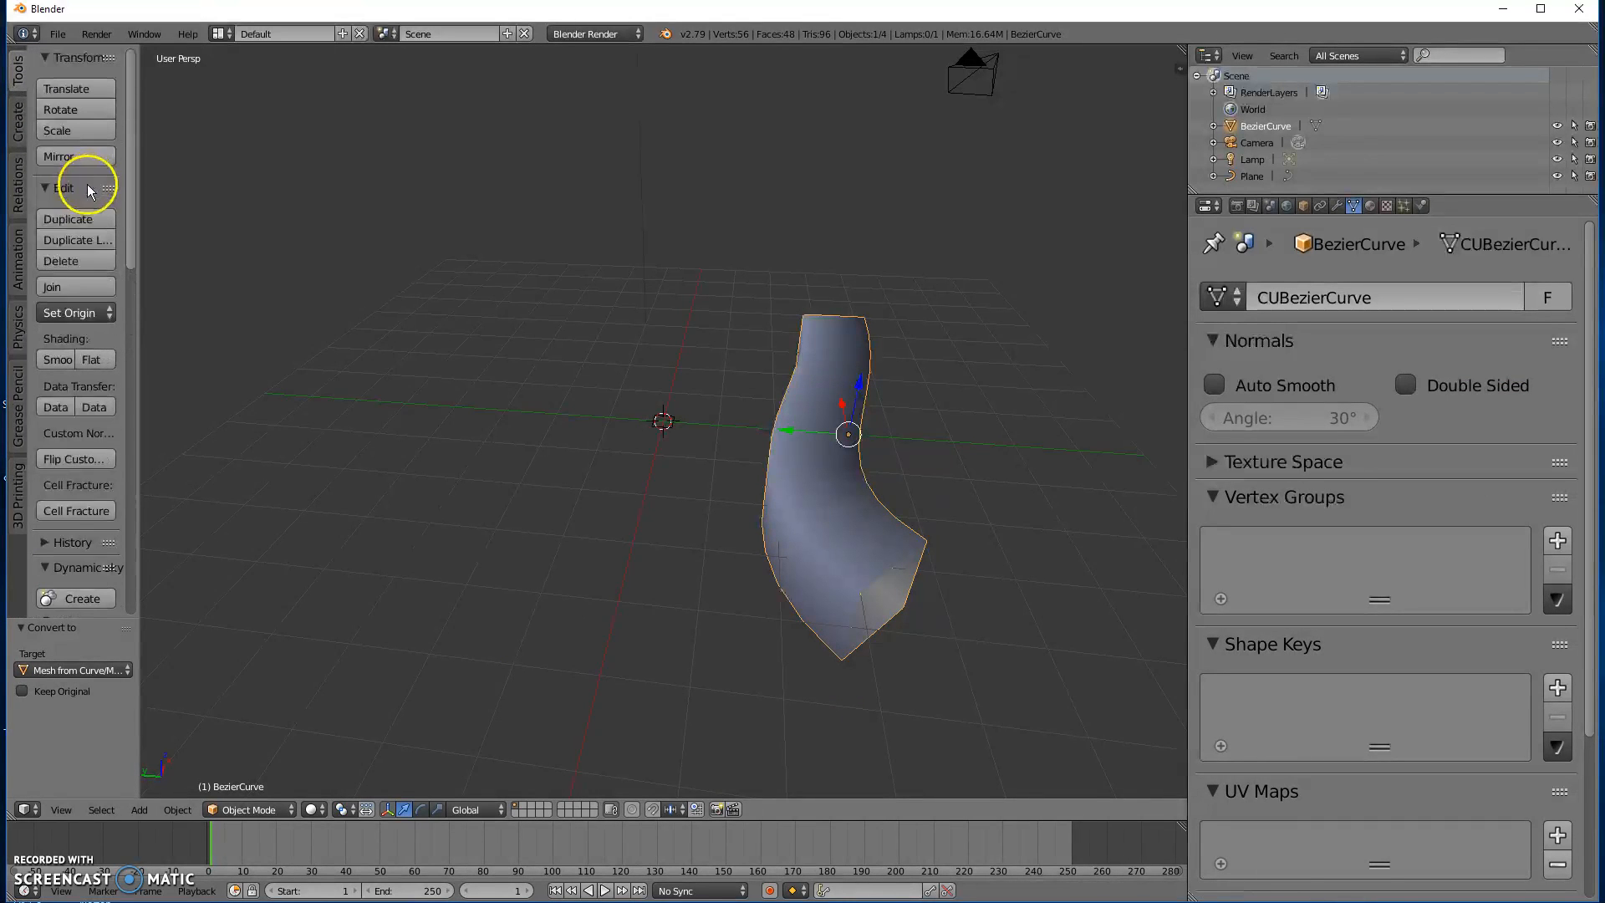
pyautogui.moveTo(138, 400); pyautogui.dragTo(355, 429)
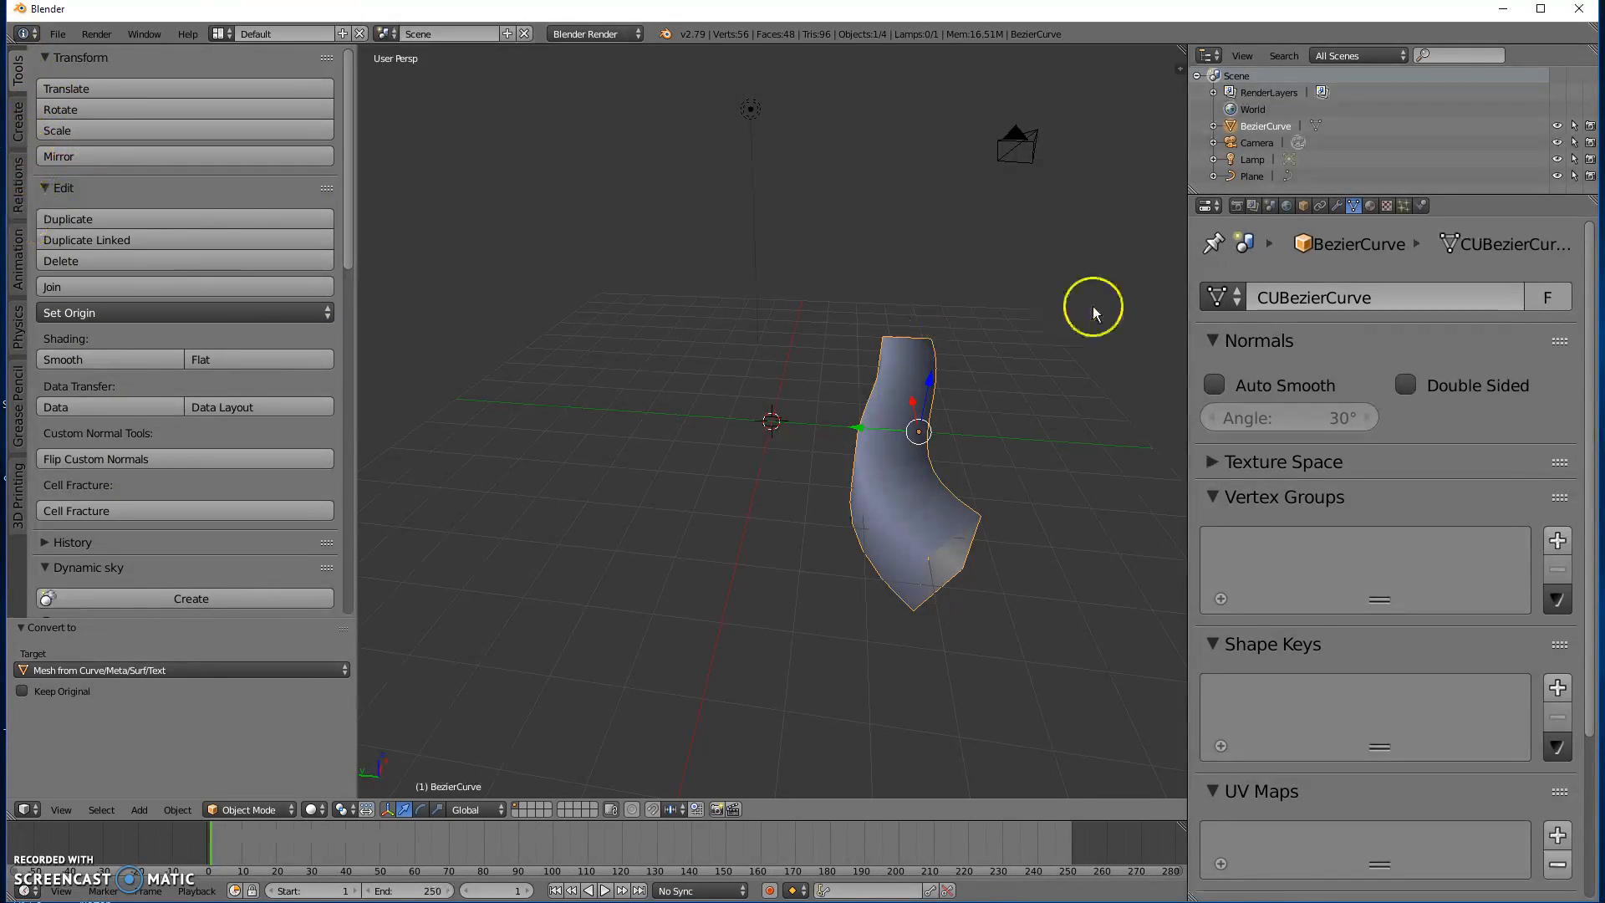
# In Edit Mode, select the tube's whole mesh, recalculate its normals, and return to Object Mode.
pyautogui.press('Tab')
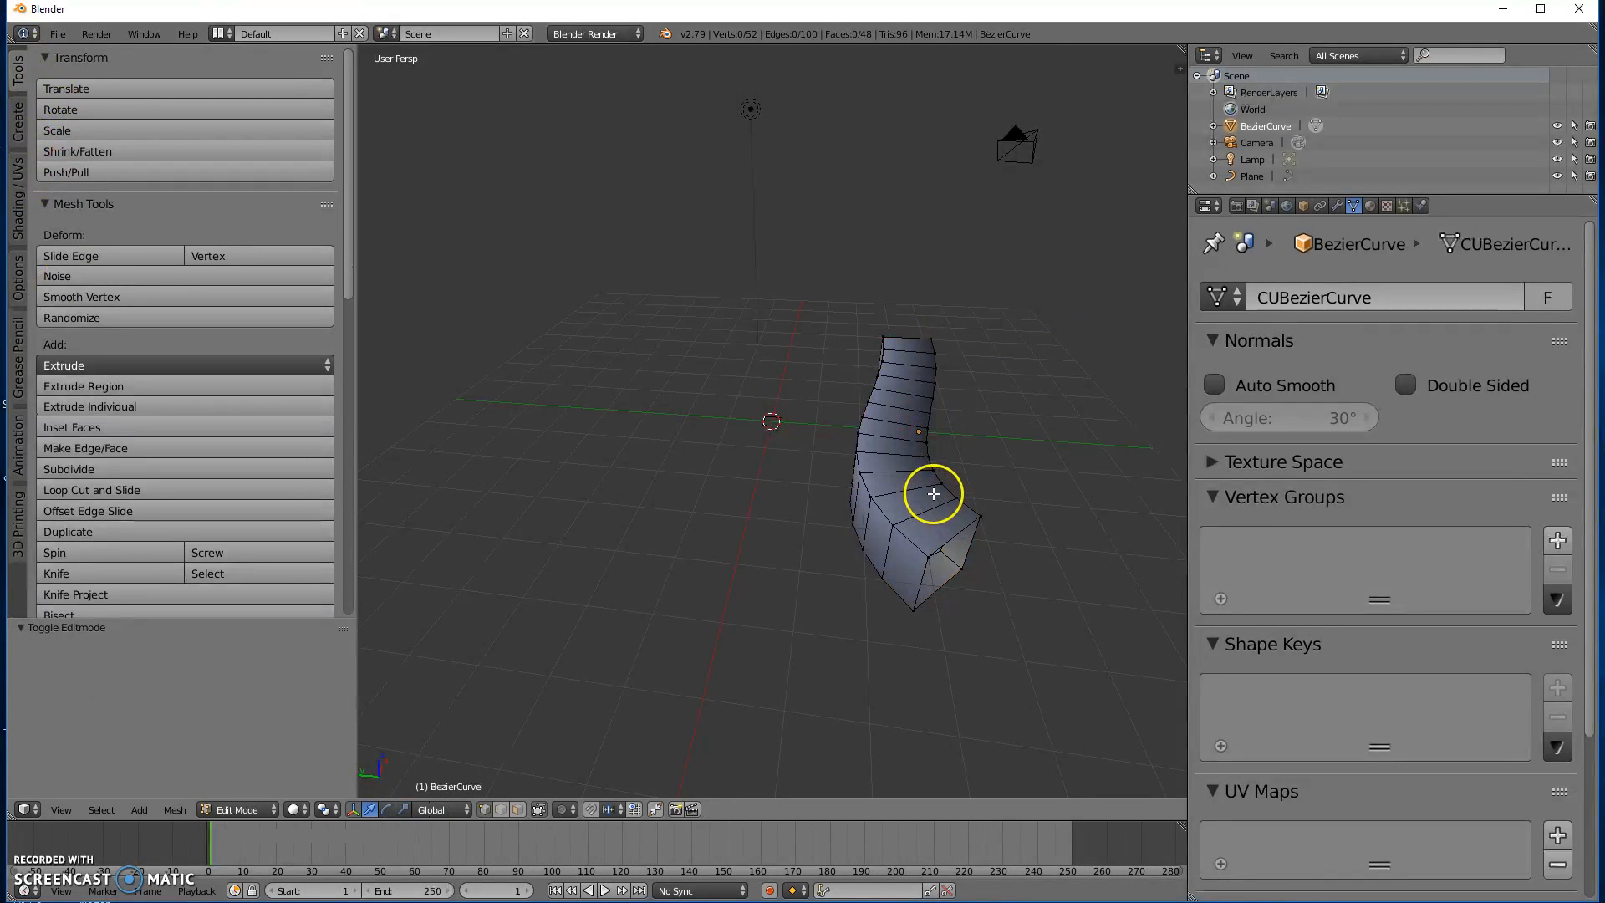
pyautogui.press('a')
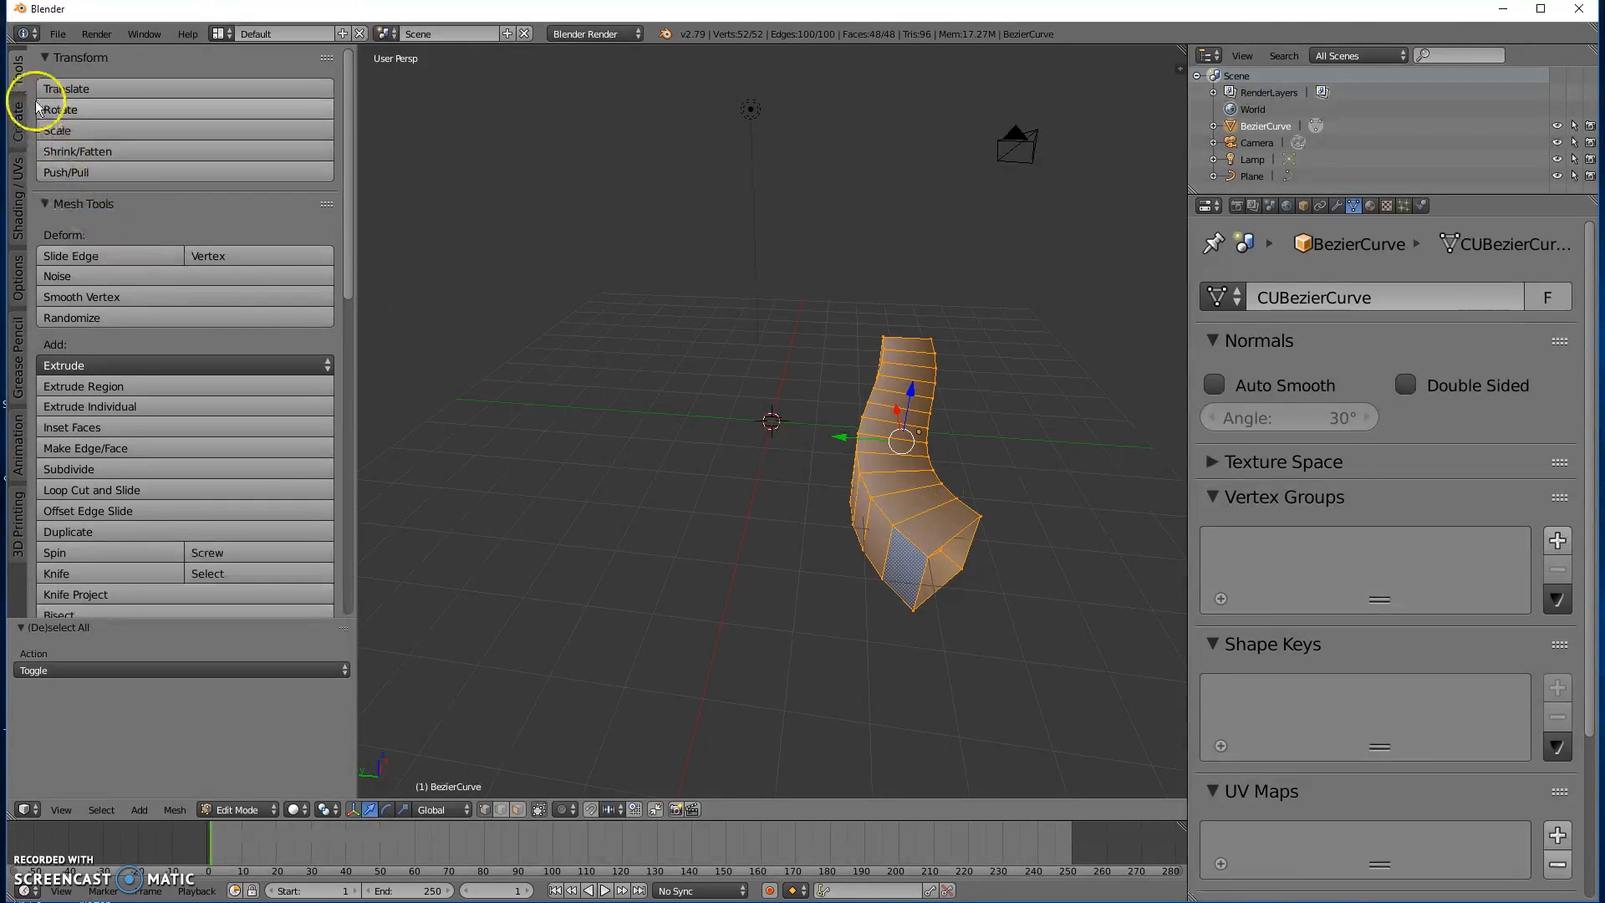
pyautogui.click(20, 180)
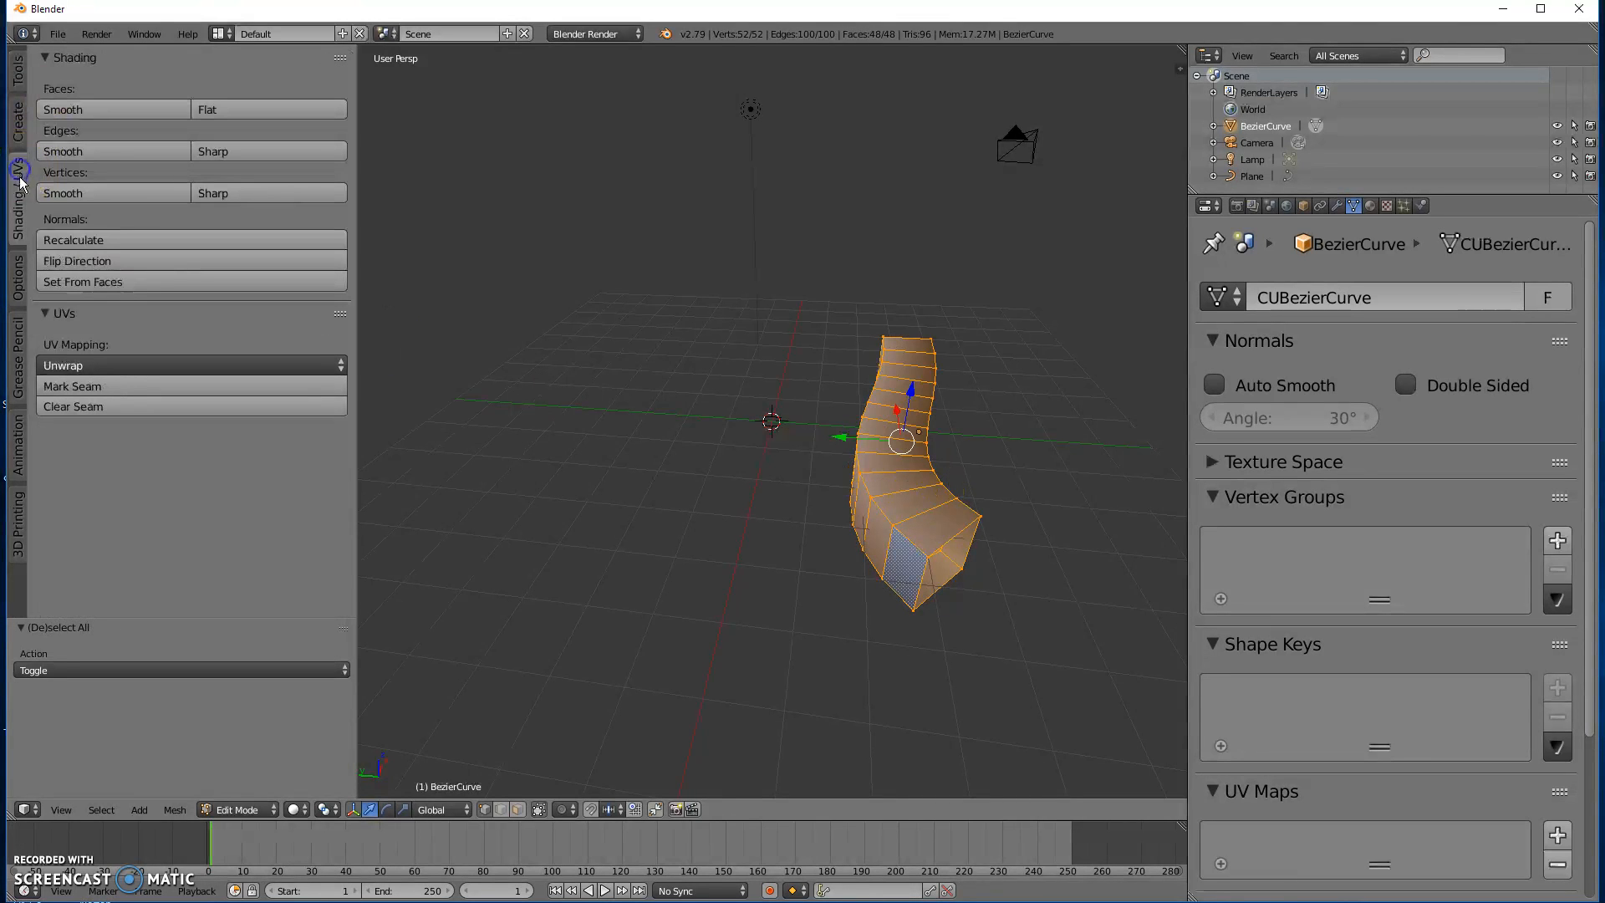
pyautogui.click(82, 237)
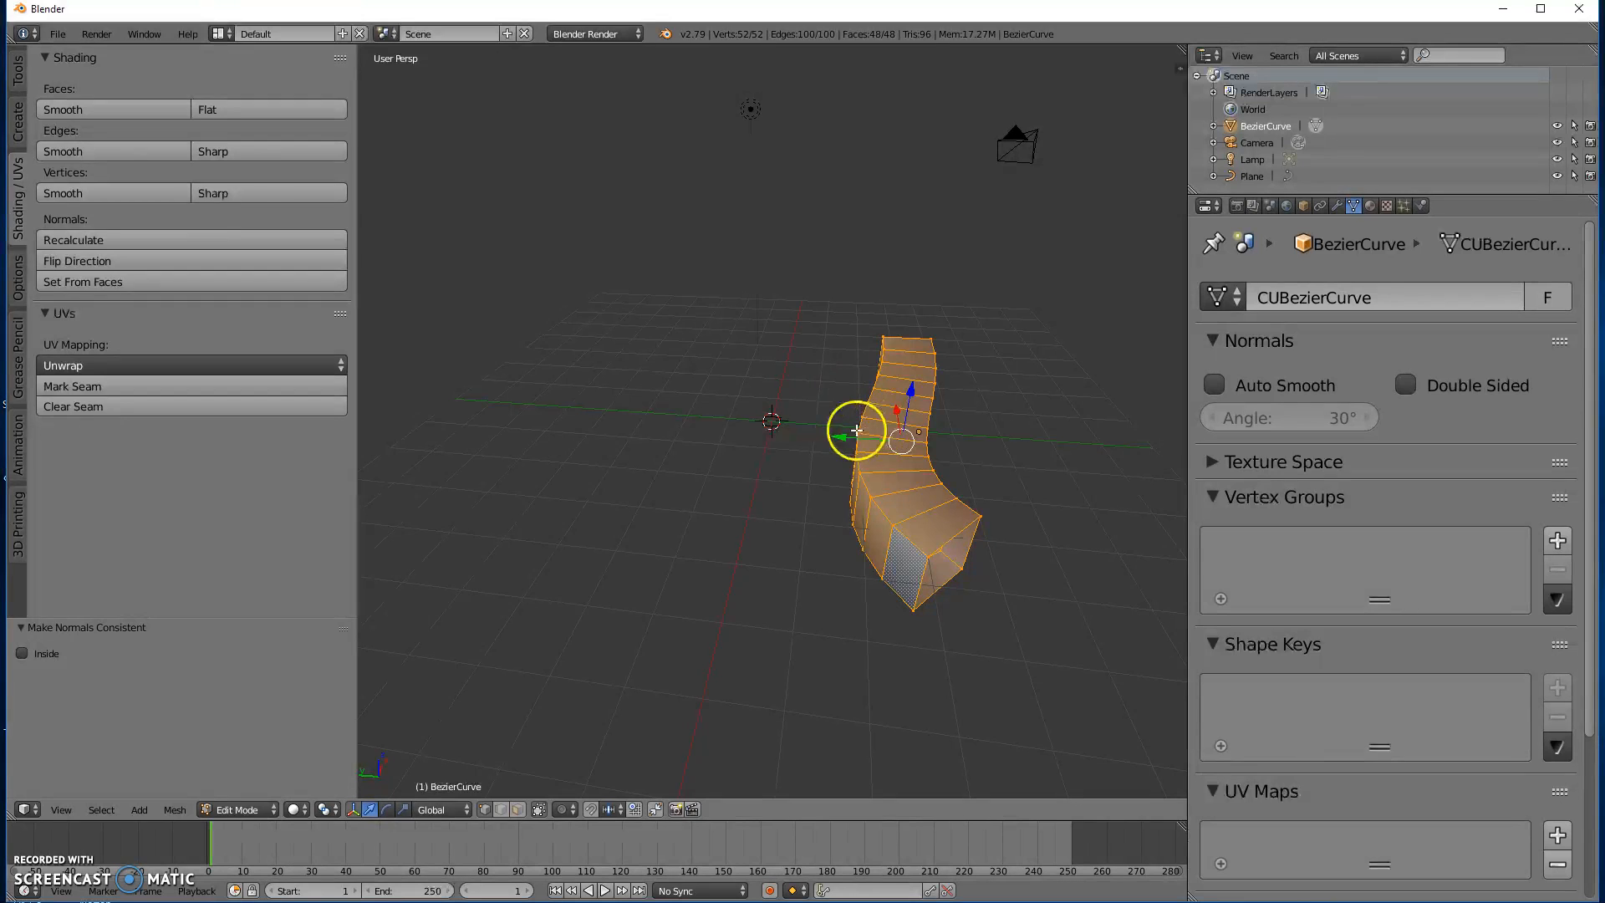
pyautogui.press('Tab')
pyautogui.moveTo(853, 430); pyautogui.dragTo(712, 499, button='middle')
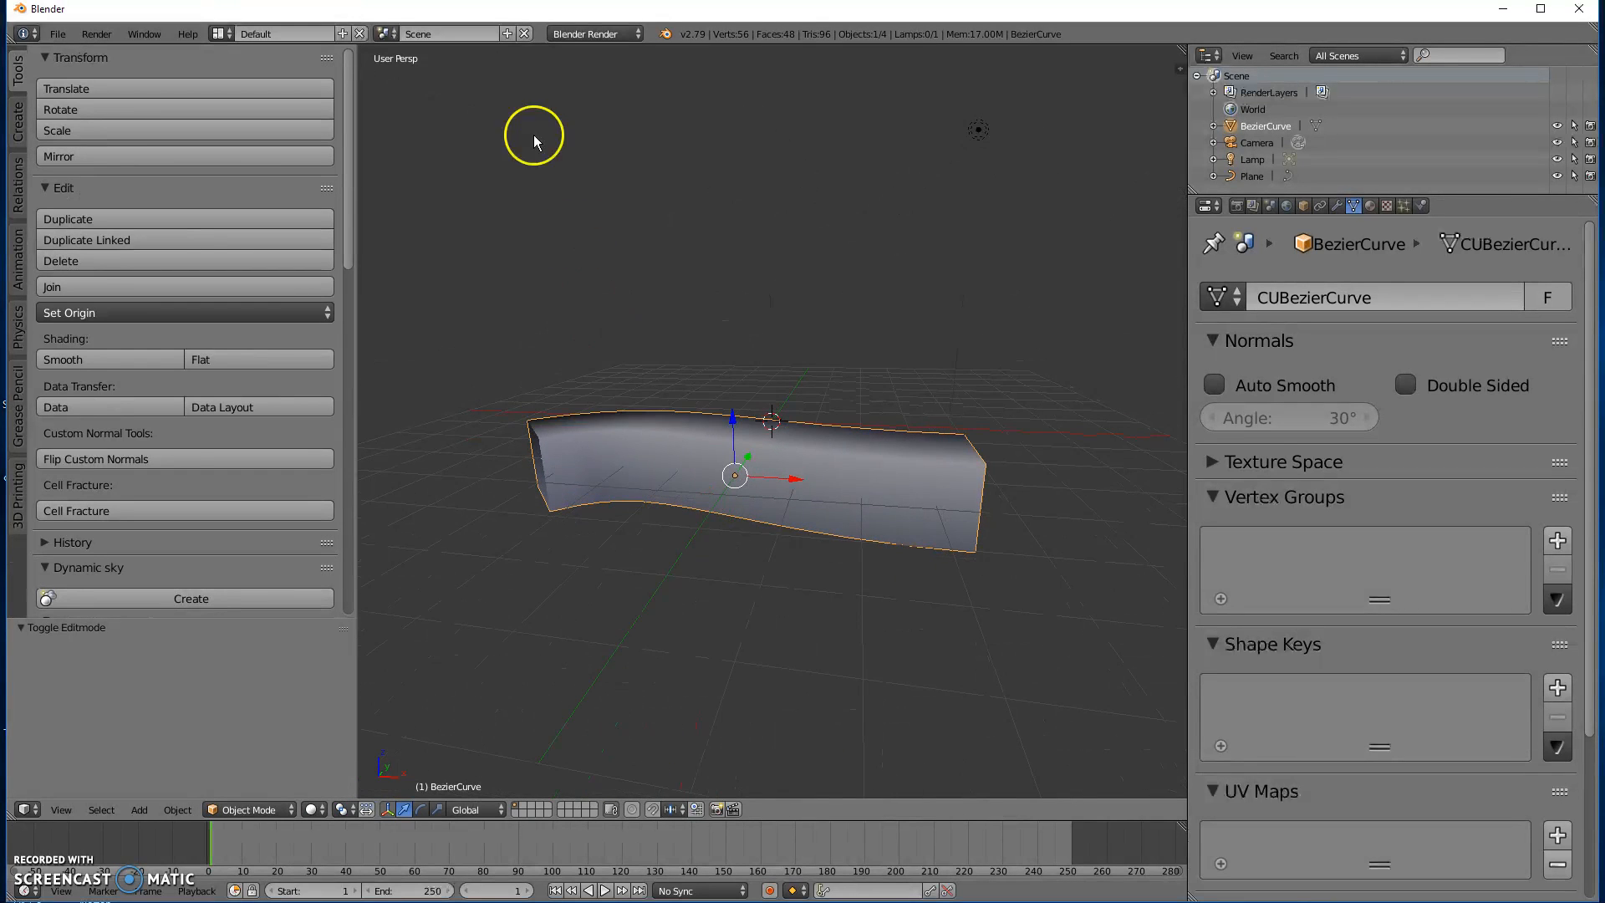
pyautogui.moveTo(548, 368); pyautogui.dragTo(616, 362, button='middle')
# Switch the render engine to Cycles Render.
pyautogui.click(565, 34)
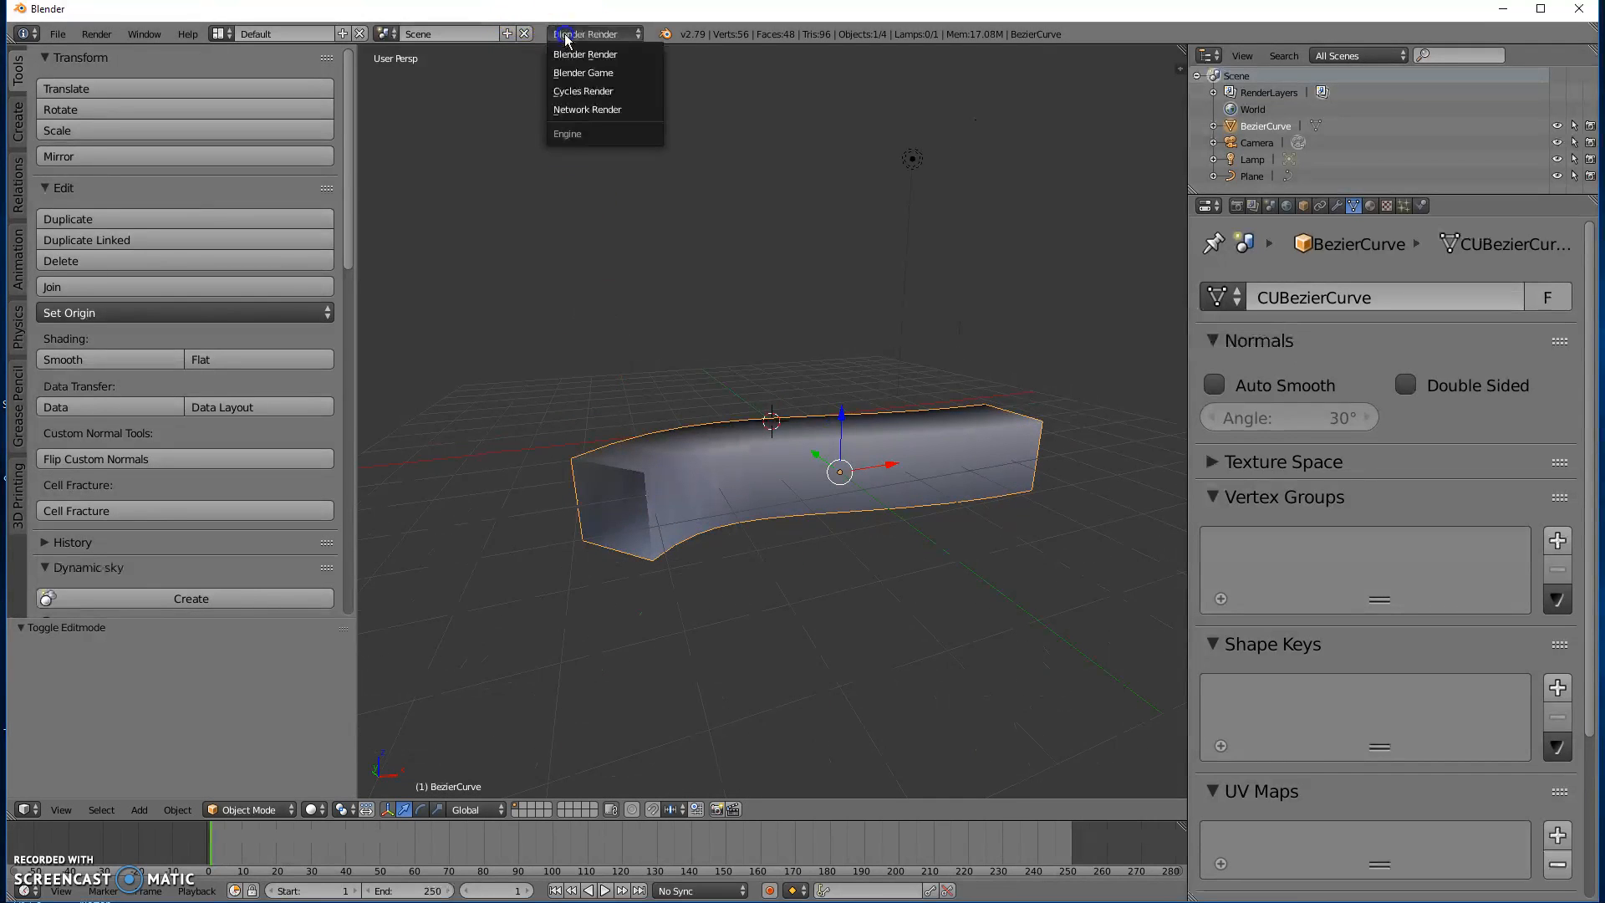
pyautogui.click(582, 90)
pyautogui.moveTo(568, 214); pyautogui.dragTo(480, 351, button='middle')
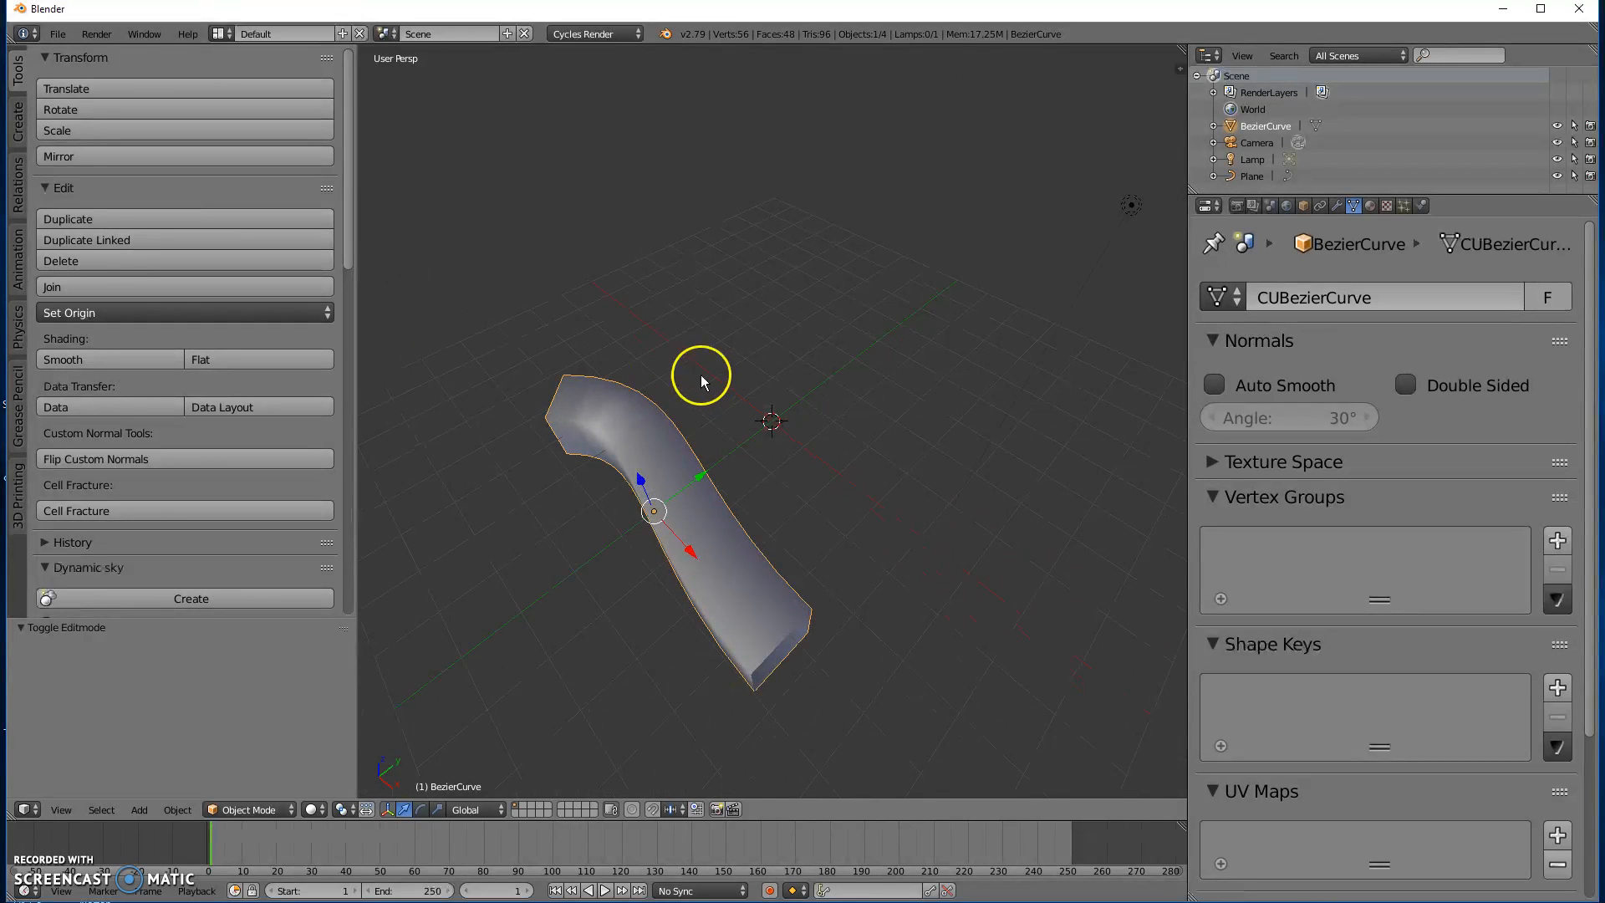
# Add a Bezier circle at the origin and scale it up by a factor of about 8.66 to surround the tube.
pyautogui.moveTo(707, 454); pyautogui.dragTo(633, 479, button='middle')
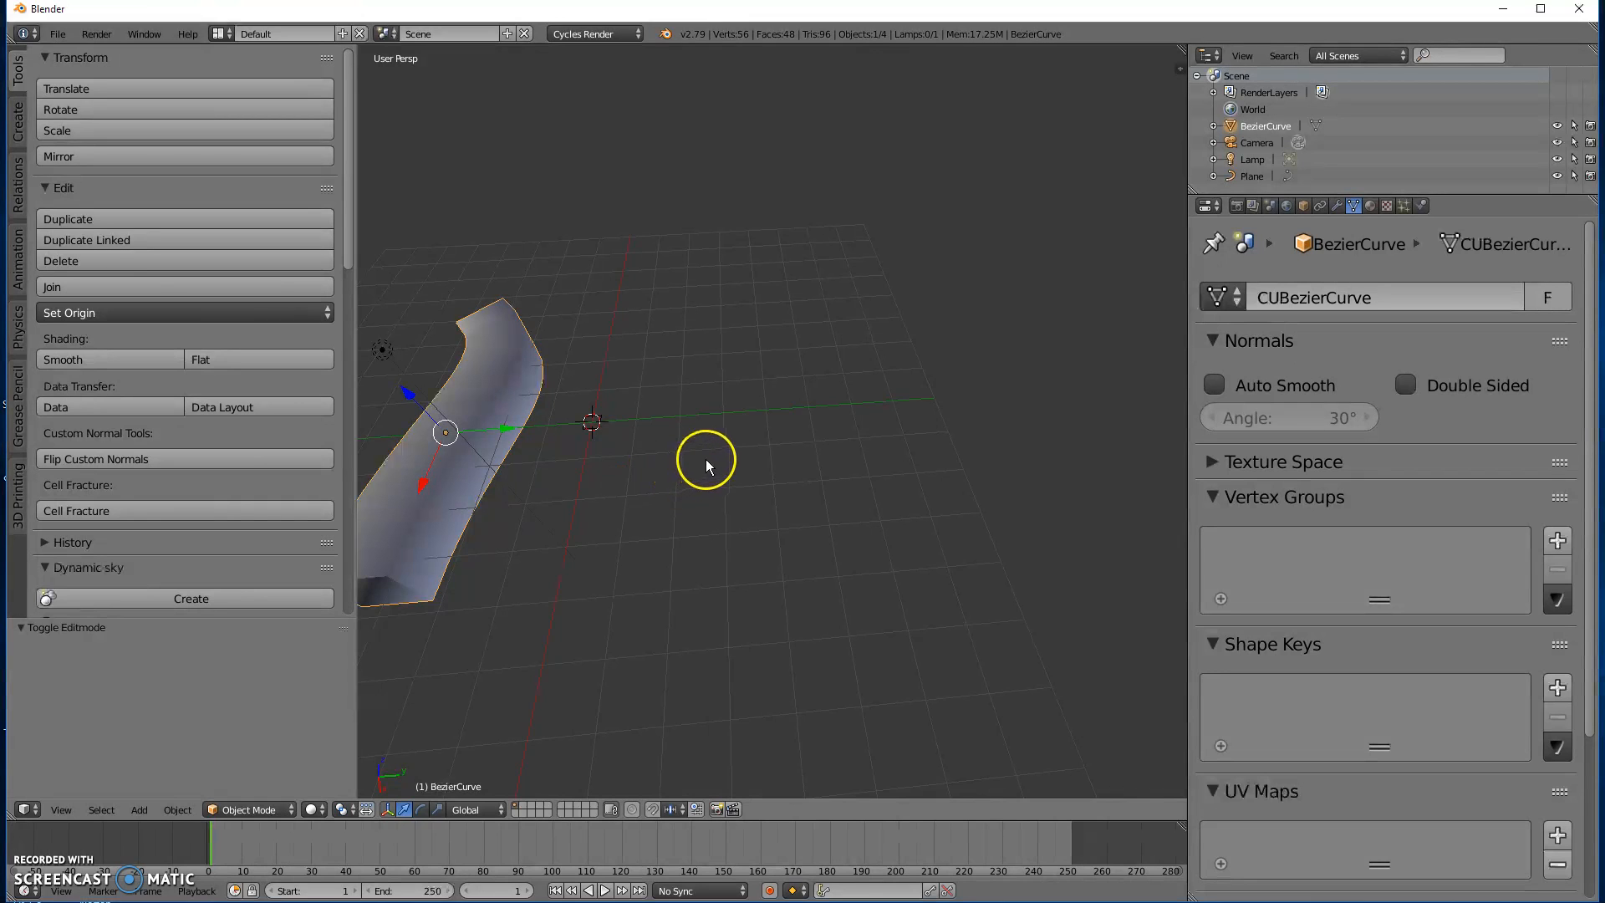
pyautogui.hotkey('shift', 'a')
pyautogui.moveTo(716, 420)
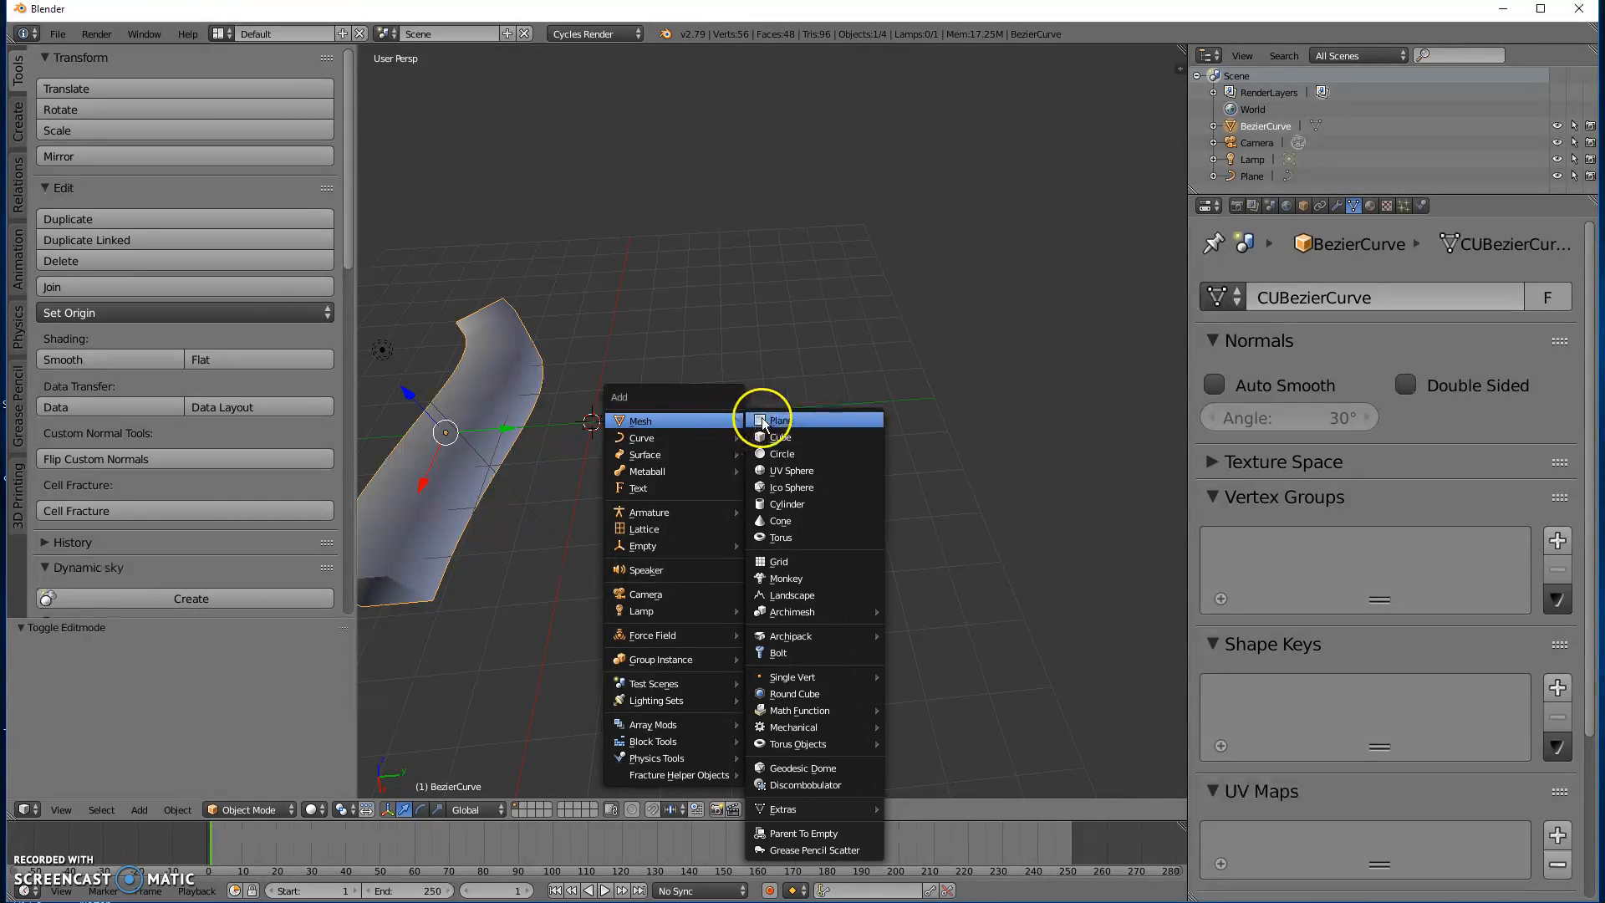
pyautogui.click(766, 438)
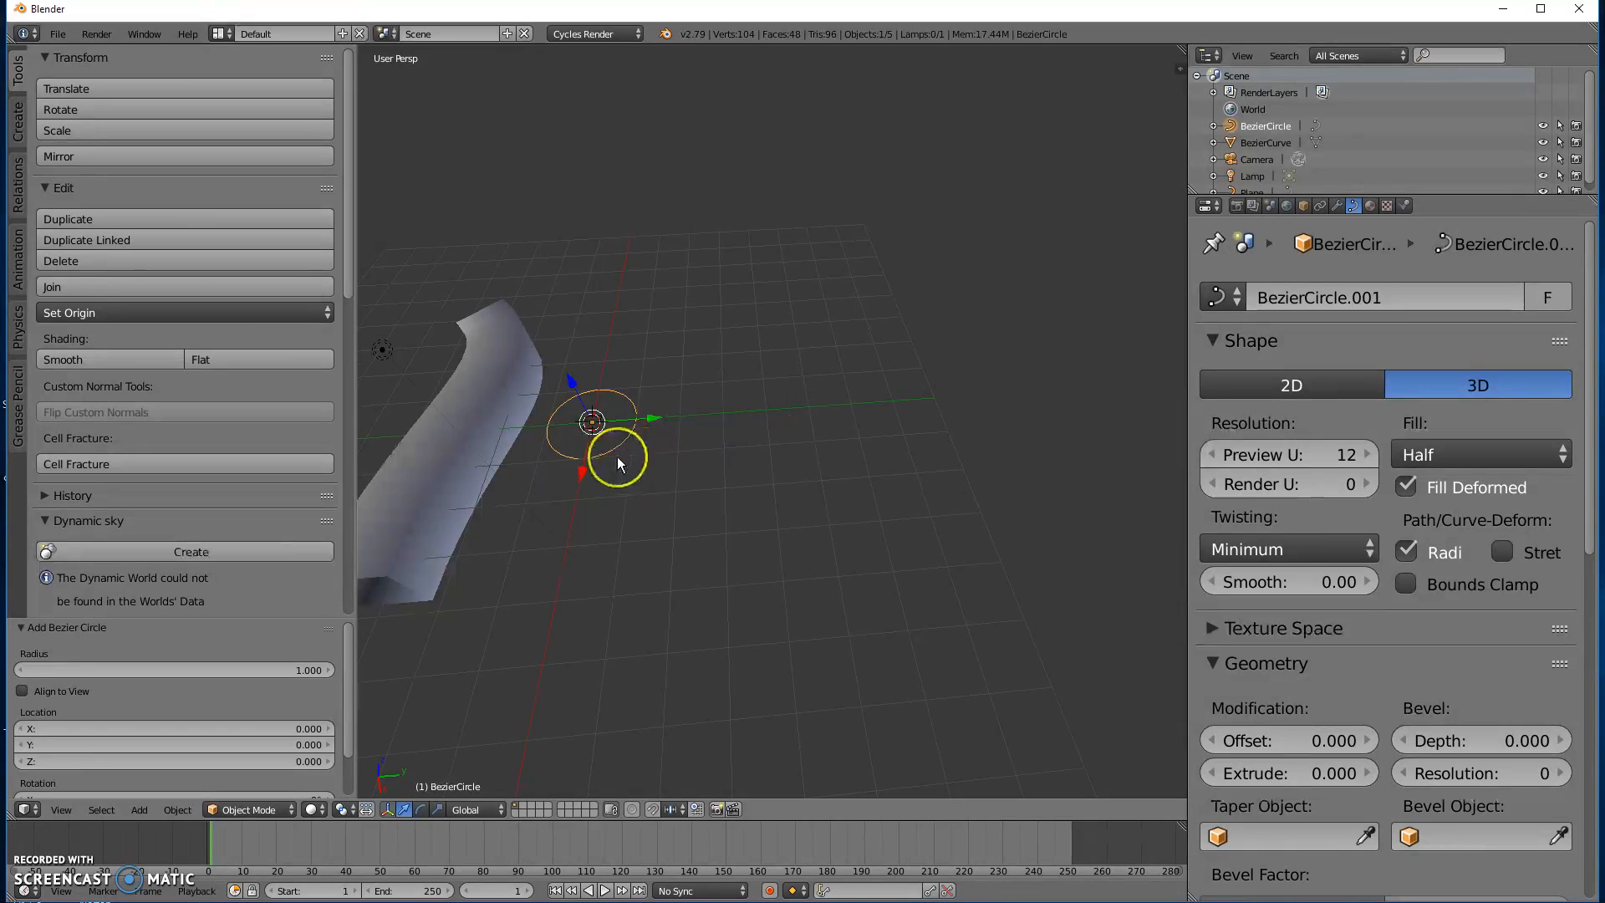
pyautogui.press('s')
pyautogui.click(864, 673)
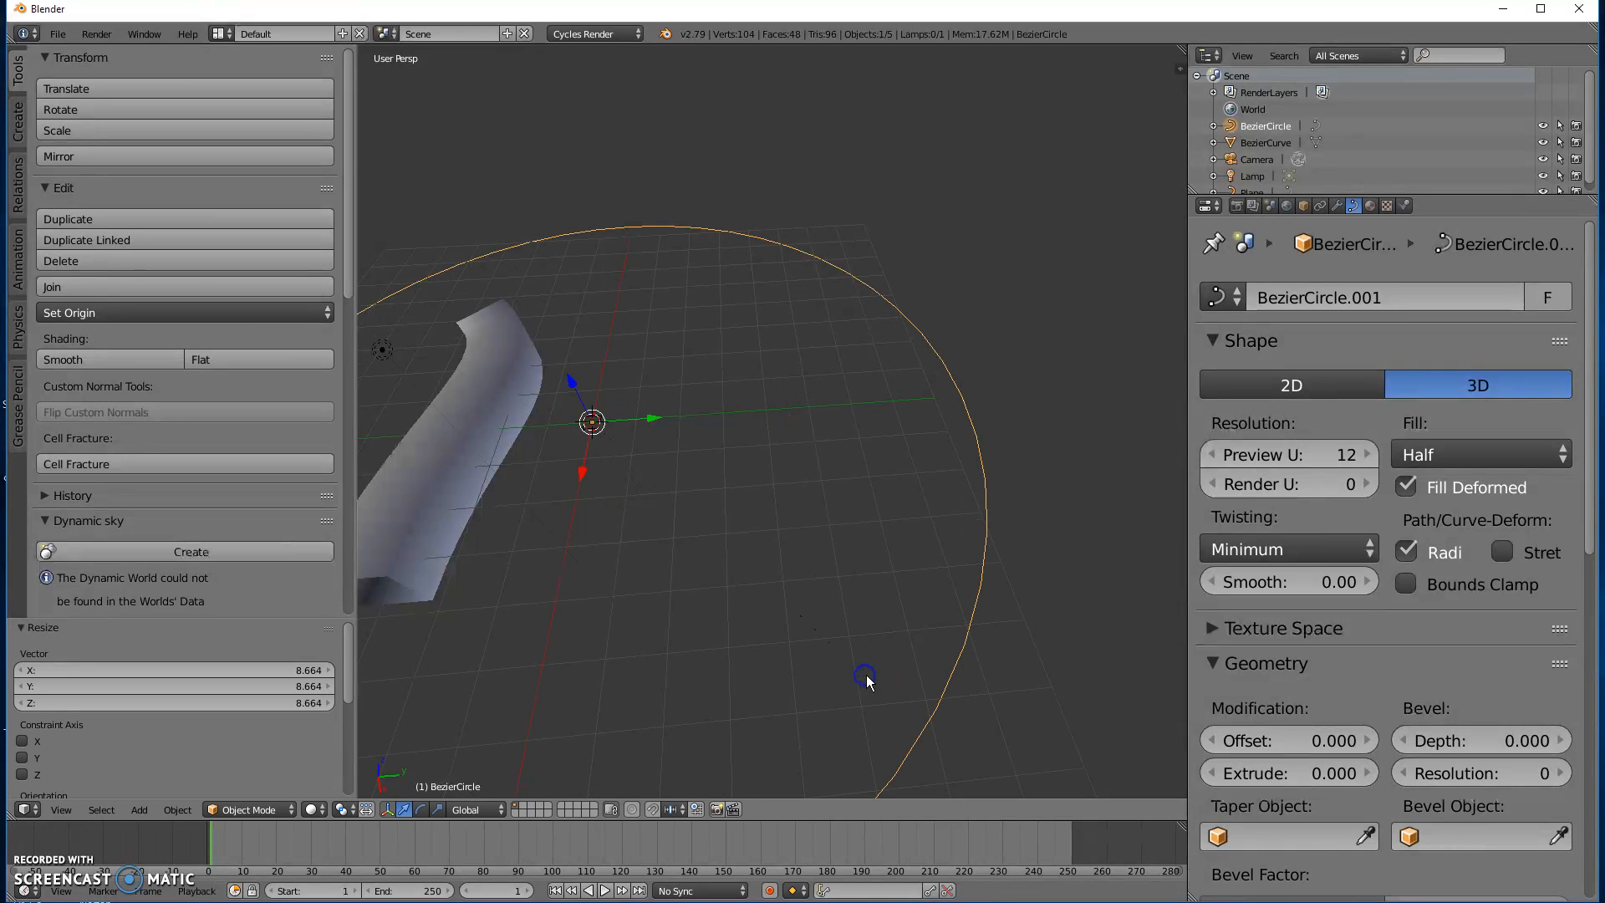
# Add a Monkey mesh at the origin inside the large circle and open its object constraint settings.
pyautogui.moveTo(866, 674); pyautogui.dragTo(764, 565, button='middle')
pyautogui.scroll(-4, 764, 565)
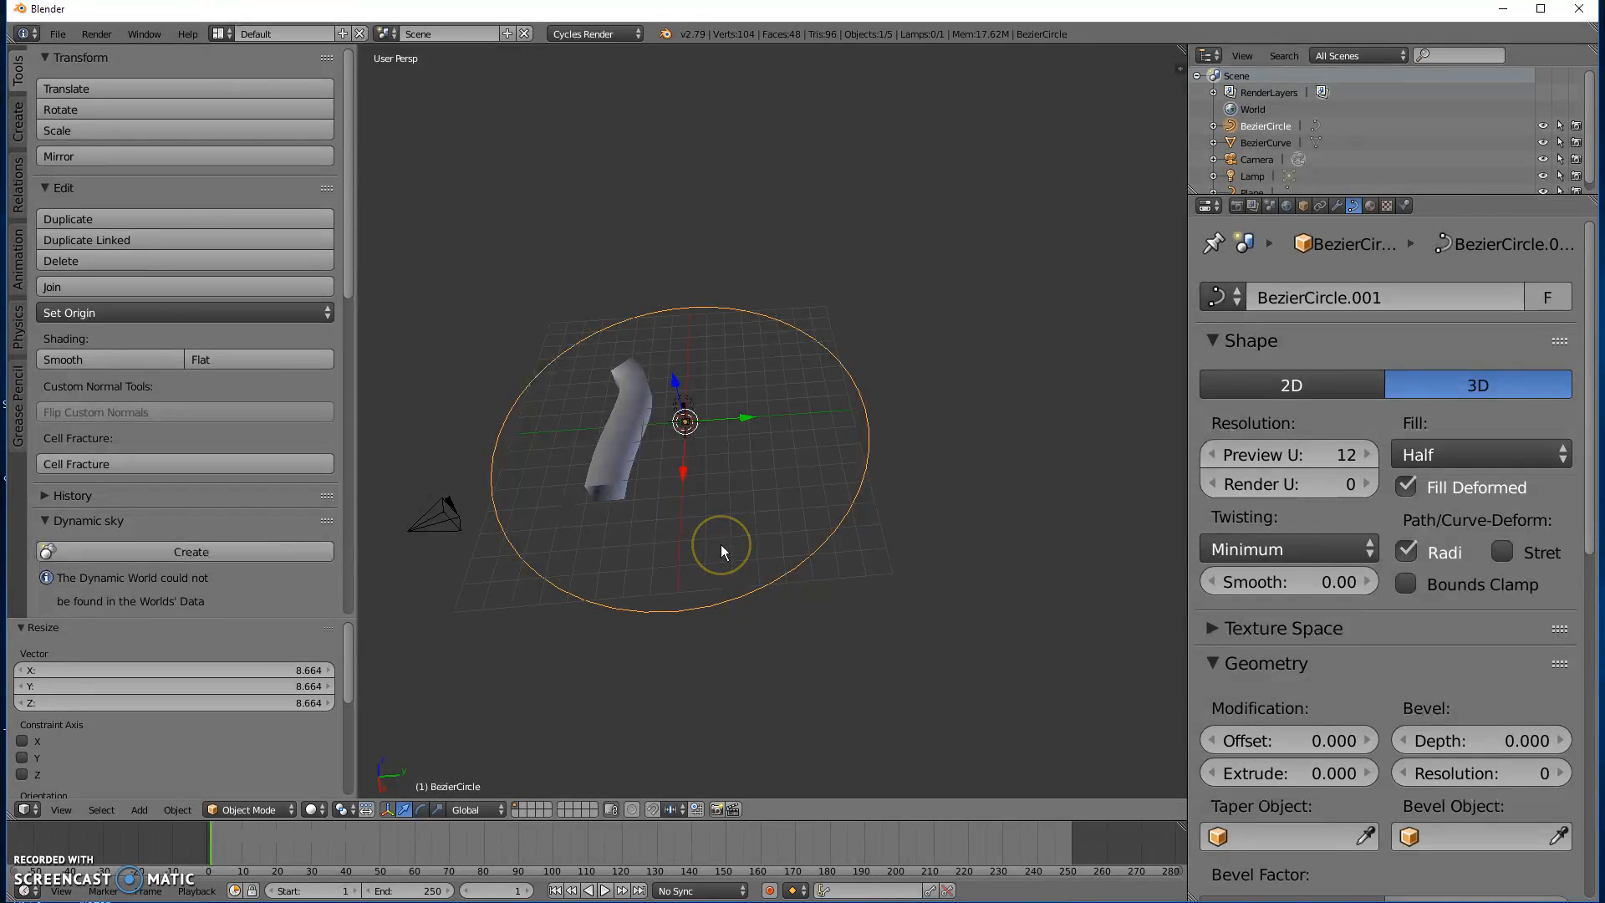
pyautogui.hotkey('shift', 'a')
pyautogui.moveTo(720, 544)
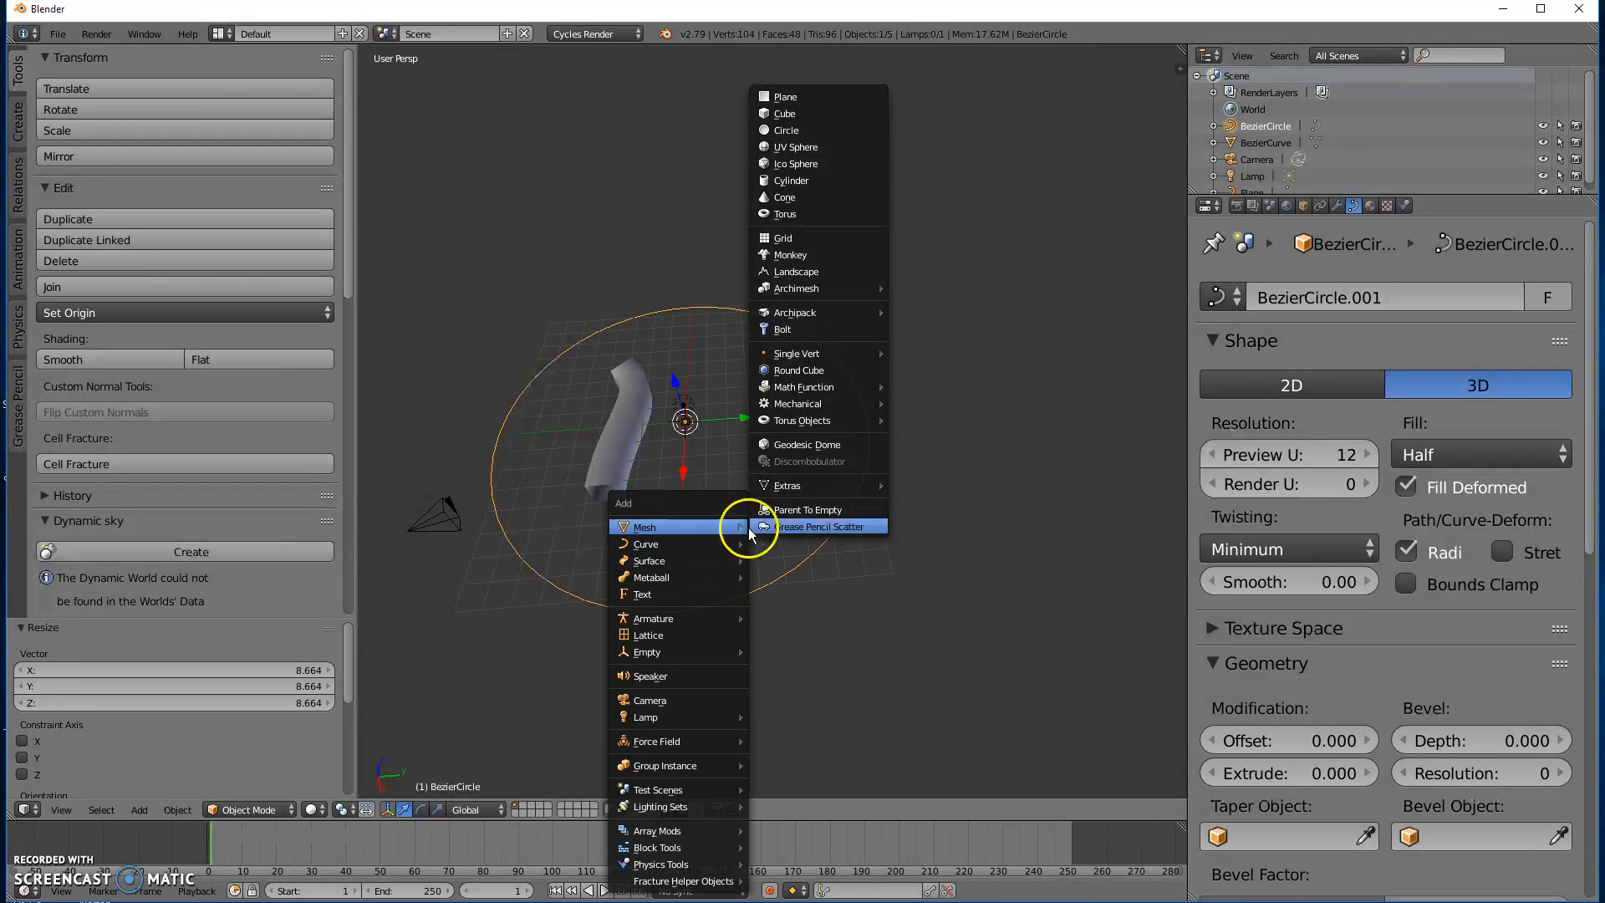
pyautogui.click(807, 255)
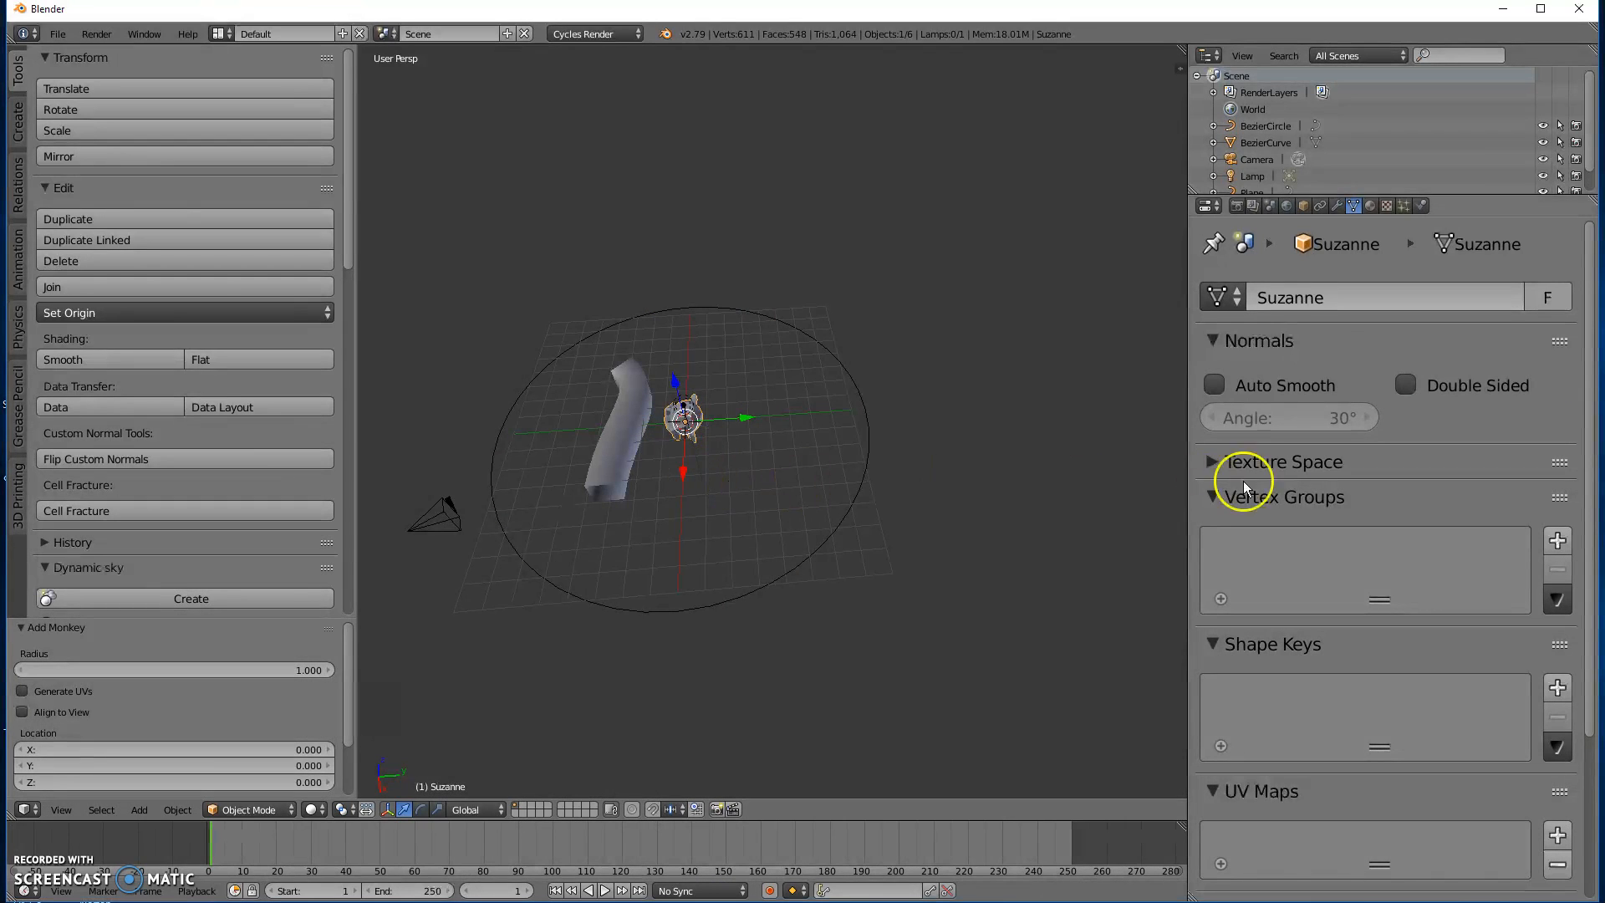
pyautogui.click(1320, 205)
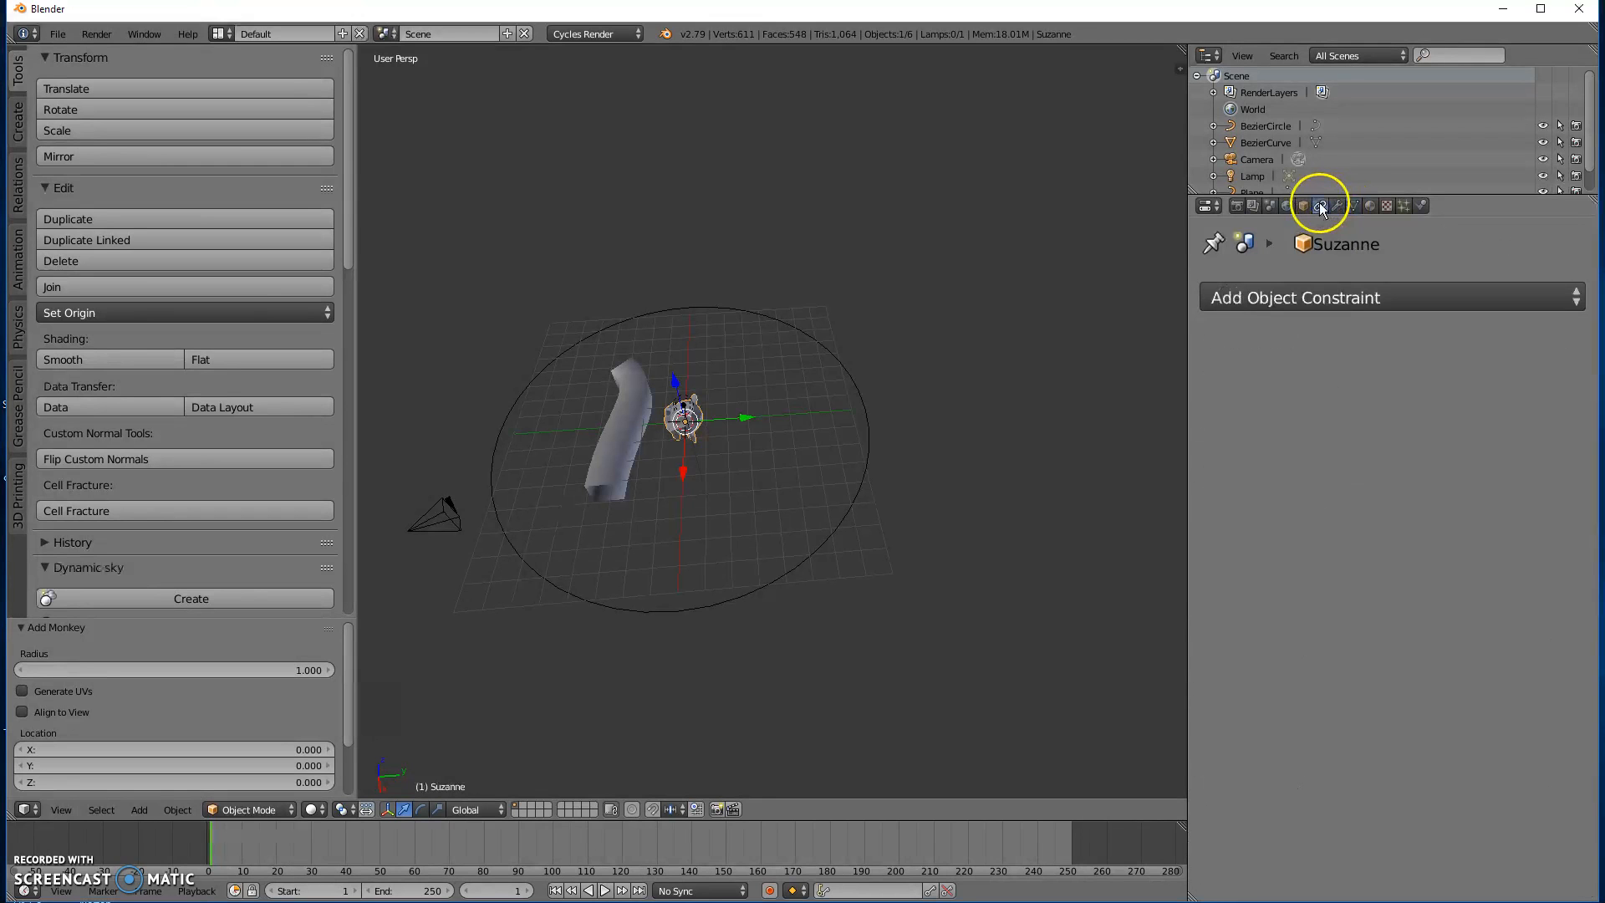
# Add a Follow Path constraint to the monkey and set BezierCircle as its target.
pyautogui.click(1324, 302)
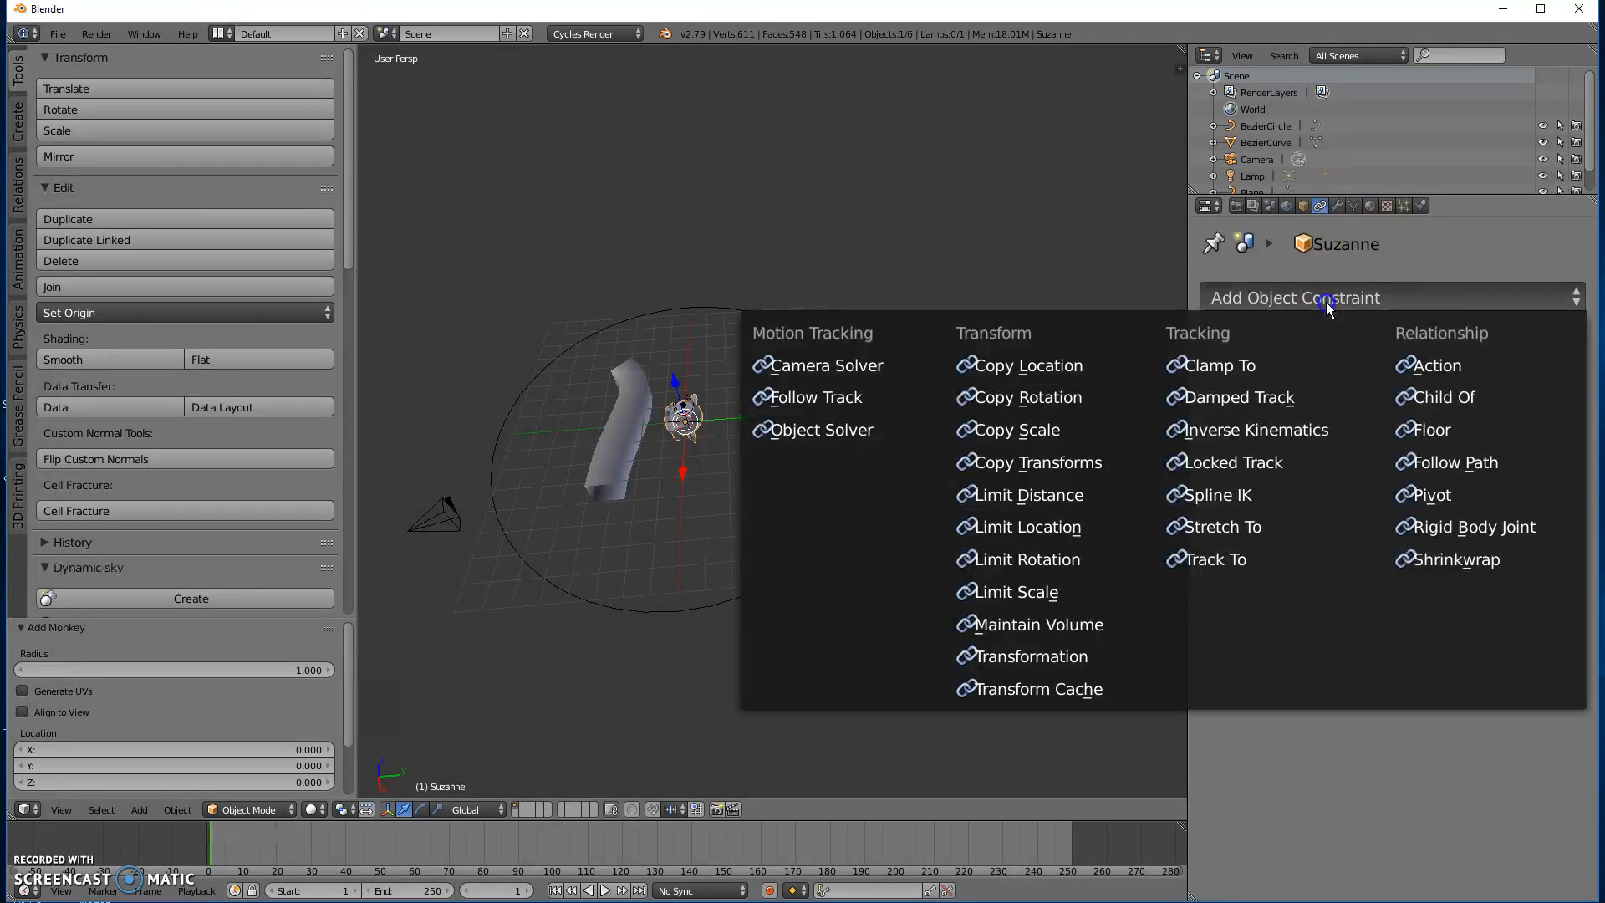
pyautogui.click(1477, 459)
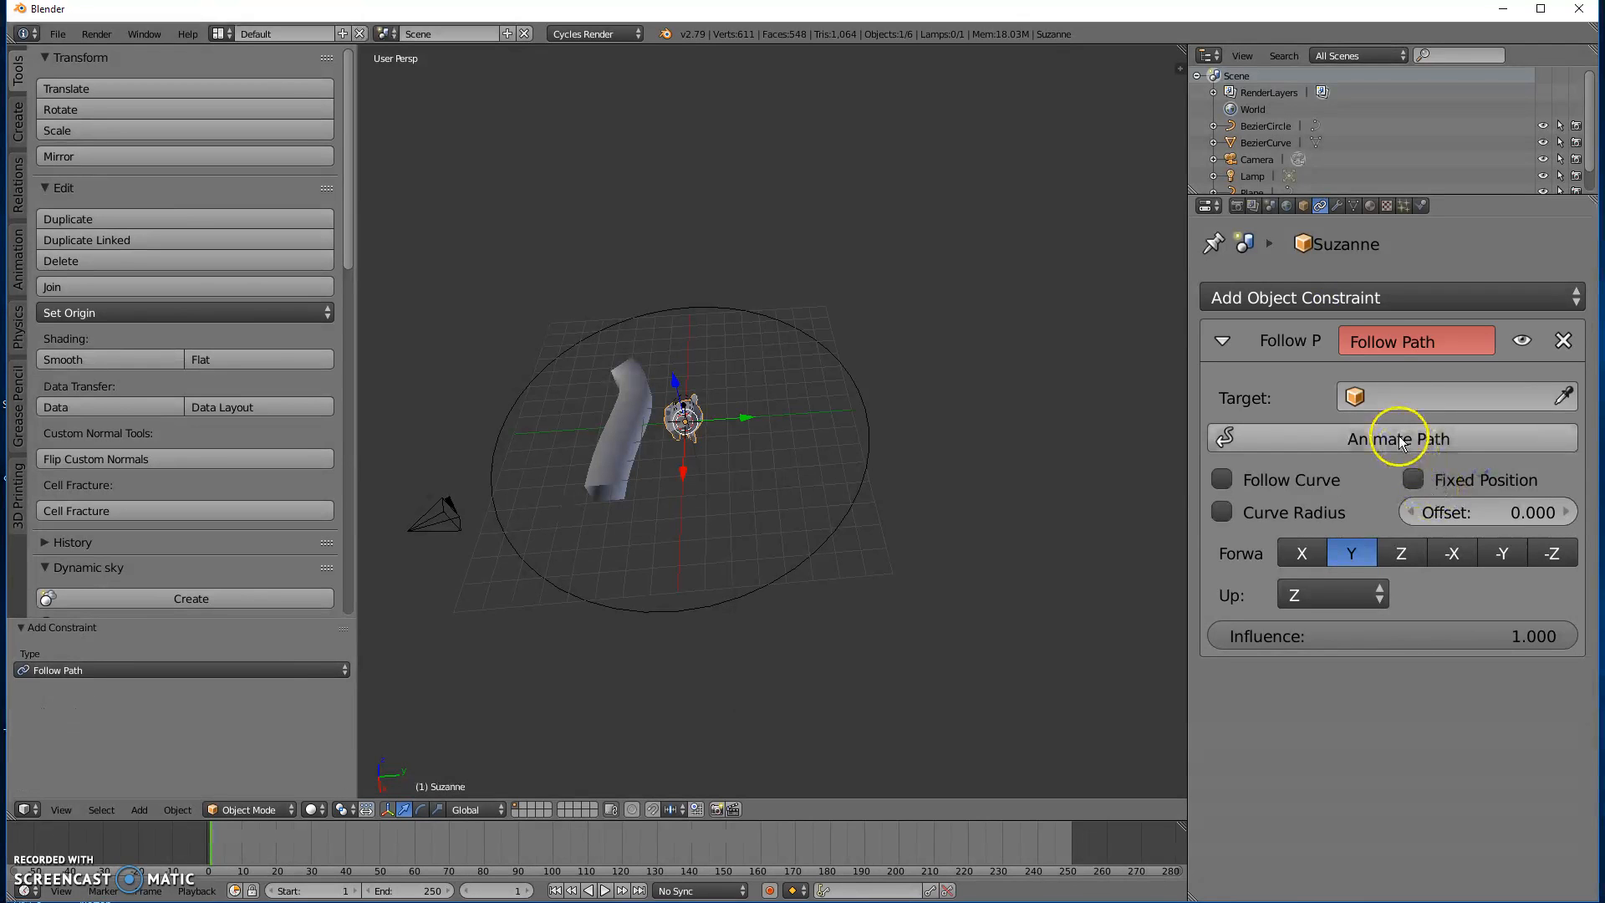
pyautogui.click(1389, 399)
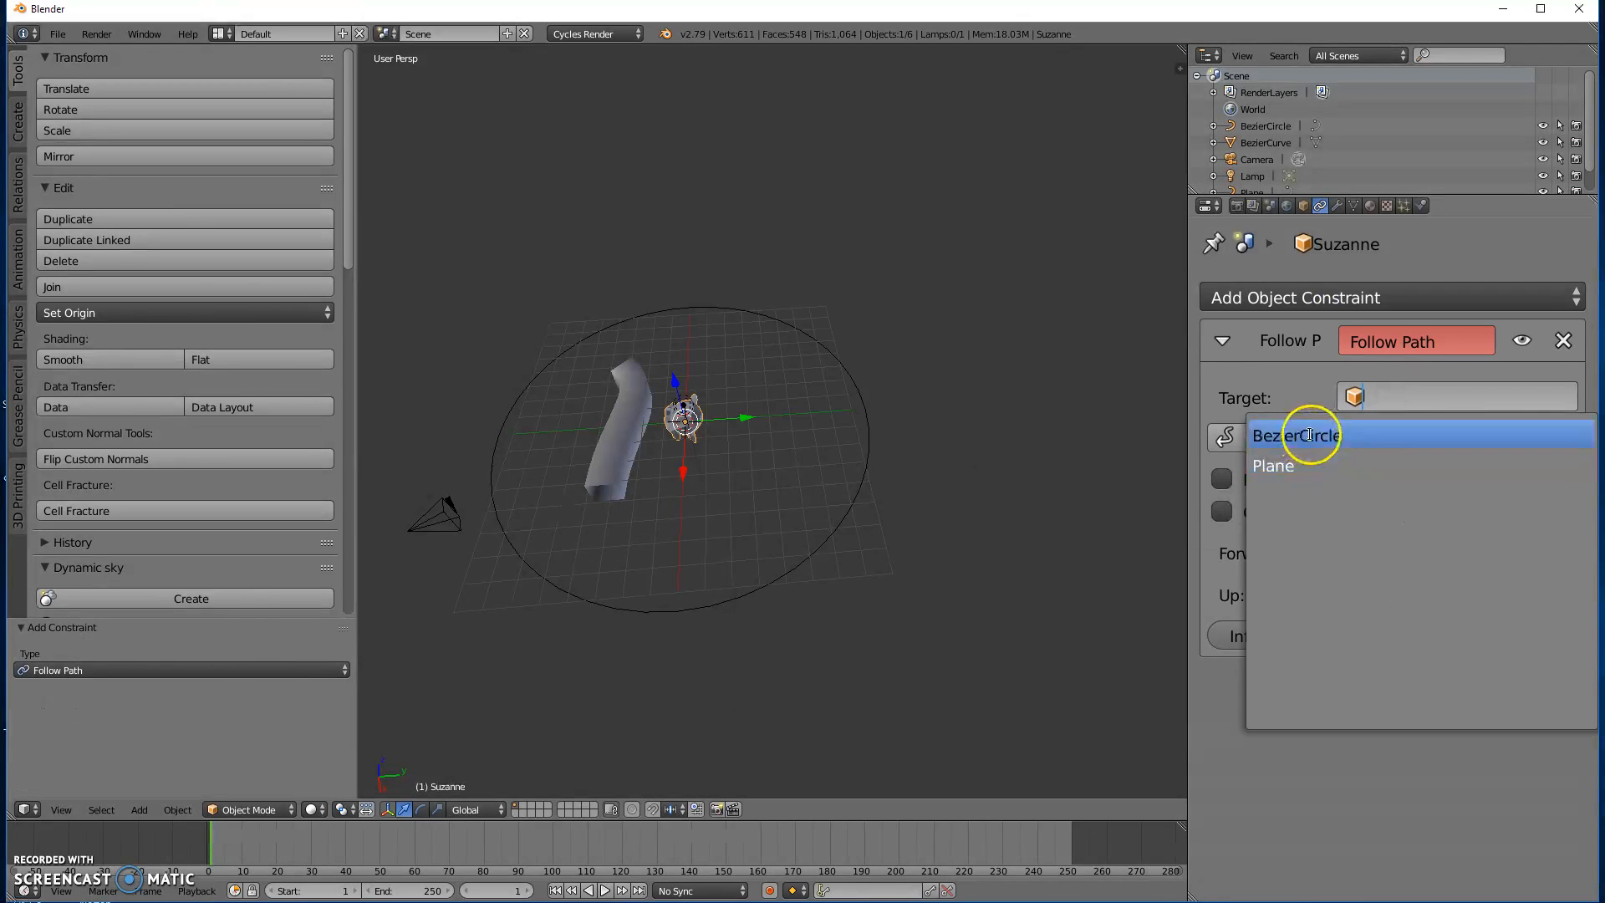
pyautogui.click(1347, 436)
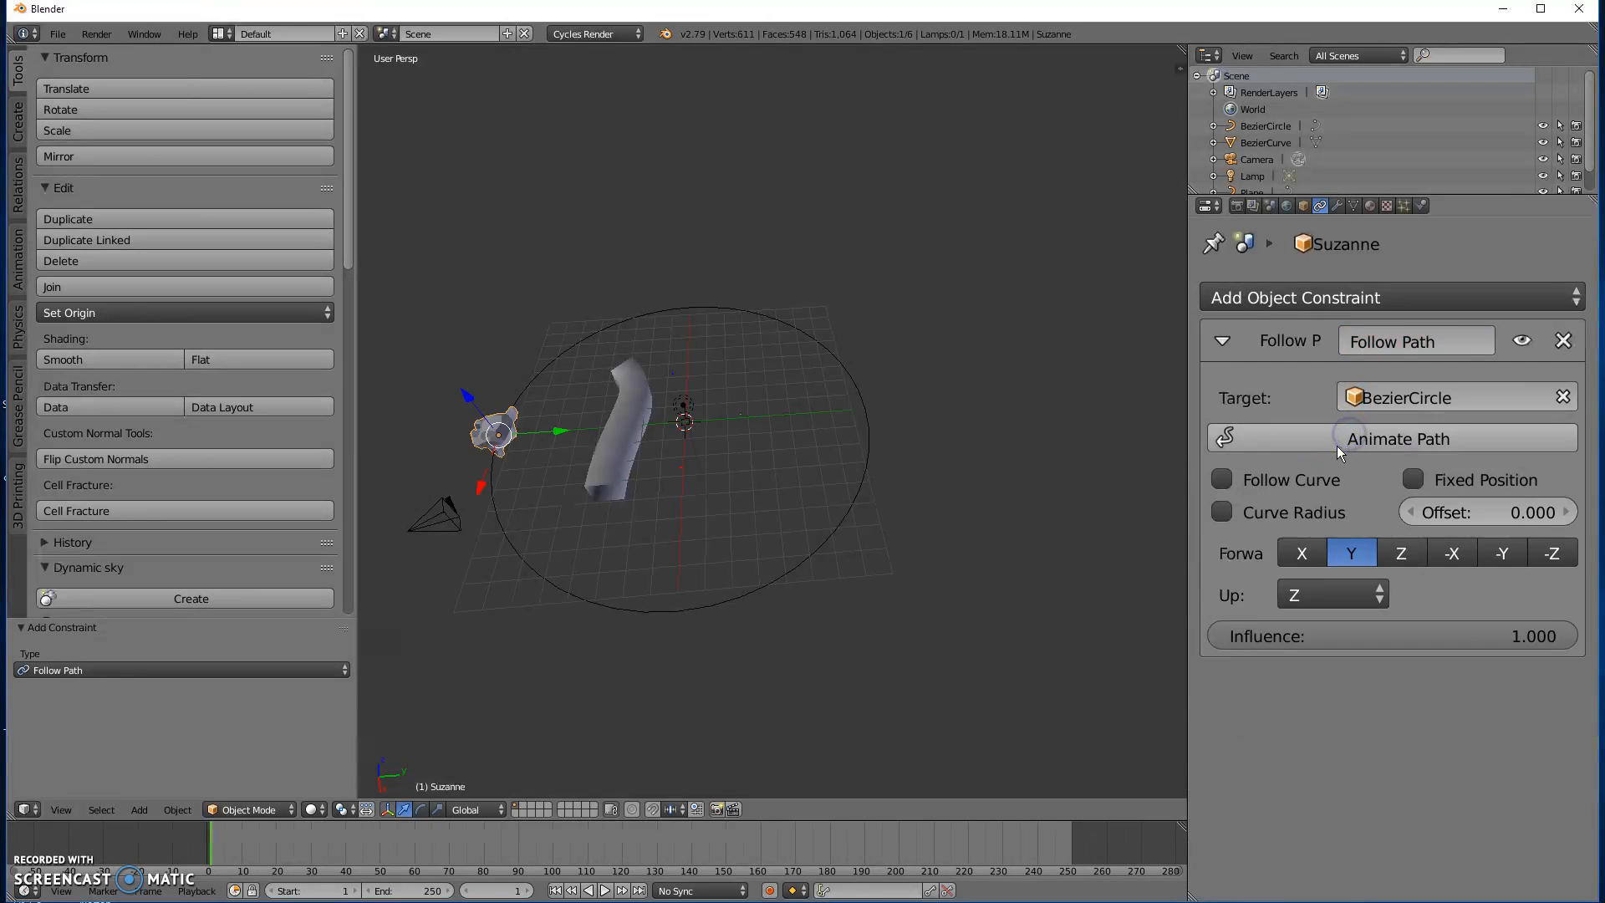
# Animate the monkey's path around the Bezier circle and play the animation to check its motion, stopping playback when done.
pyautogui.click(1329, 450)
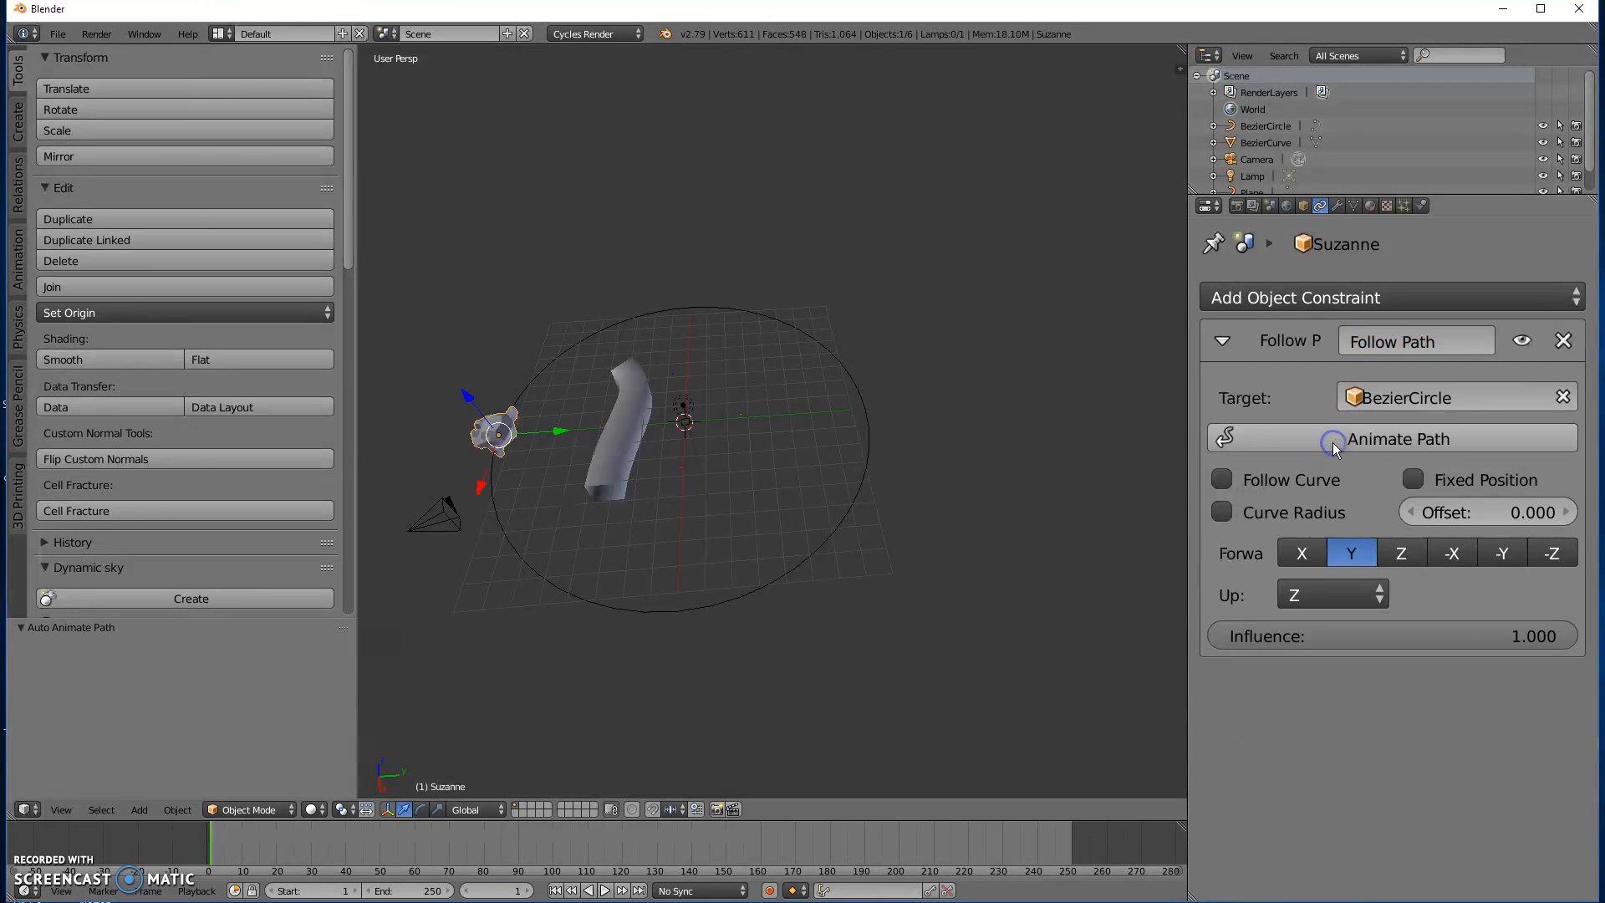
pyautogui.click(604, 890)
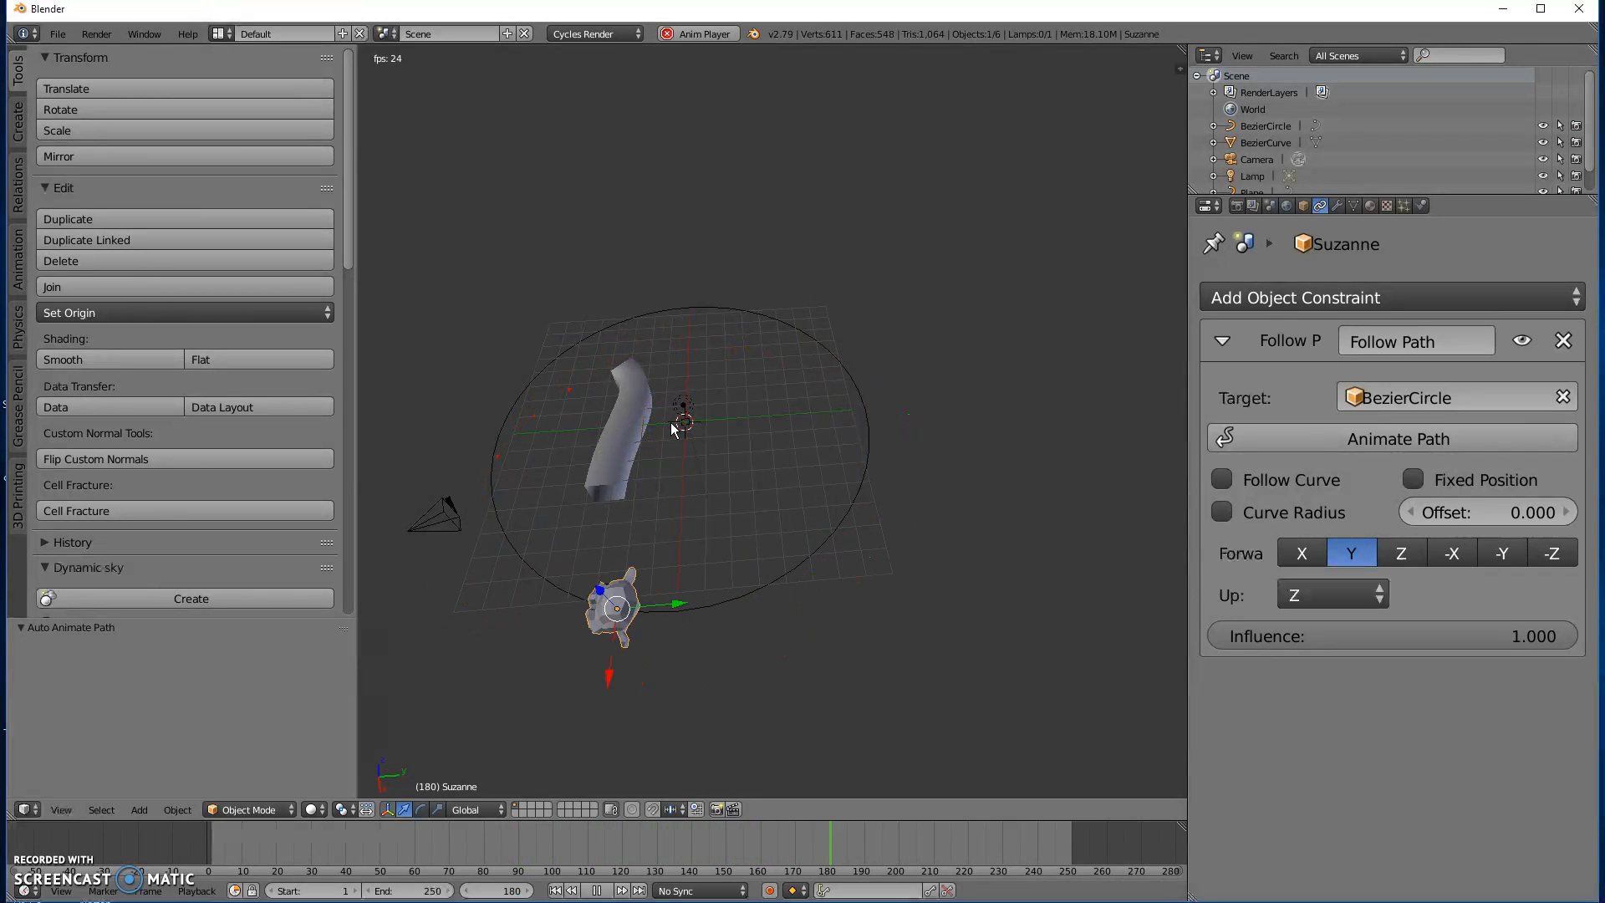
pyautogui.click(595, 890)
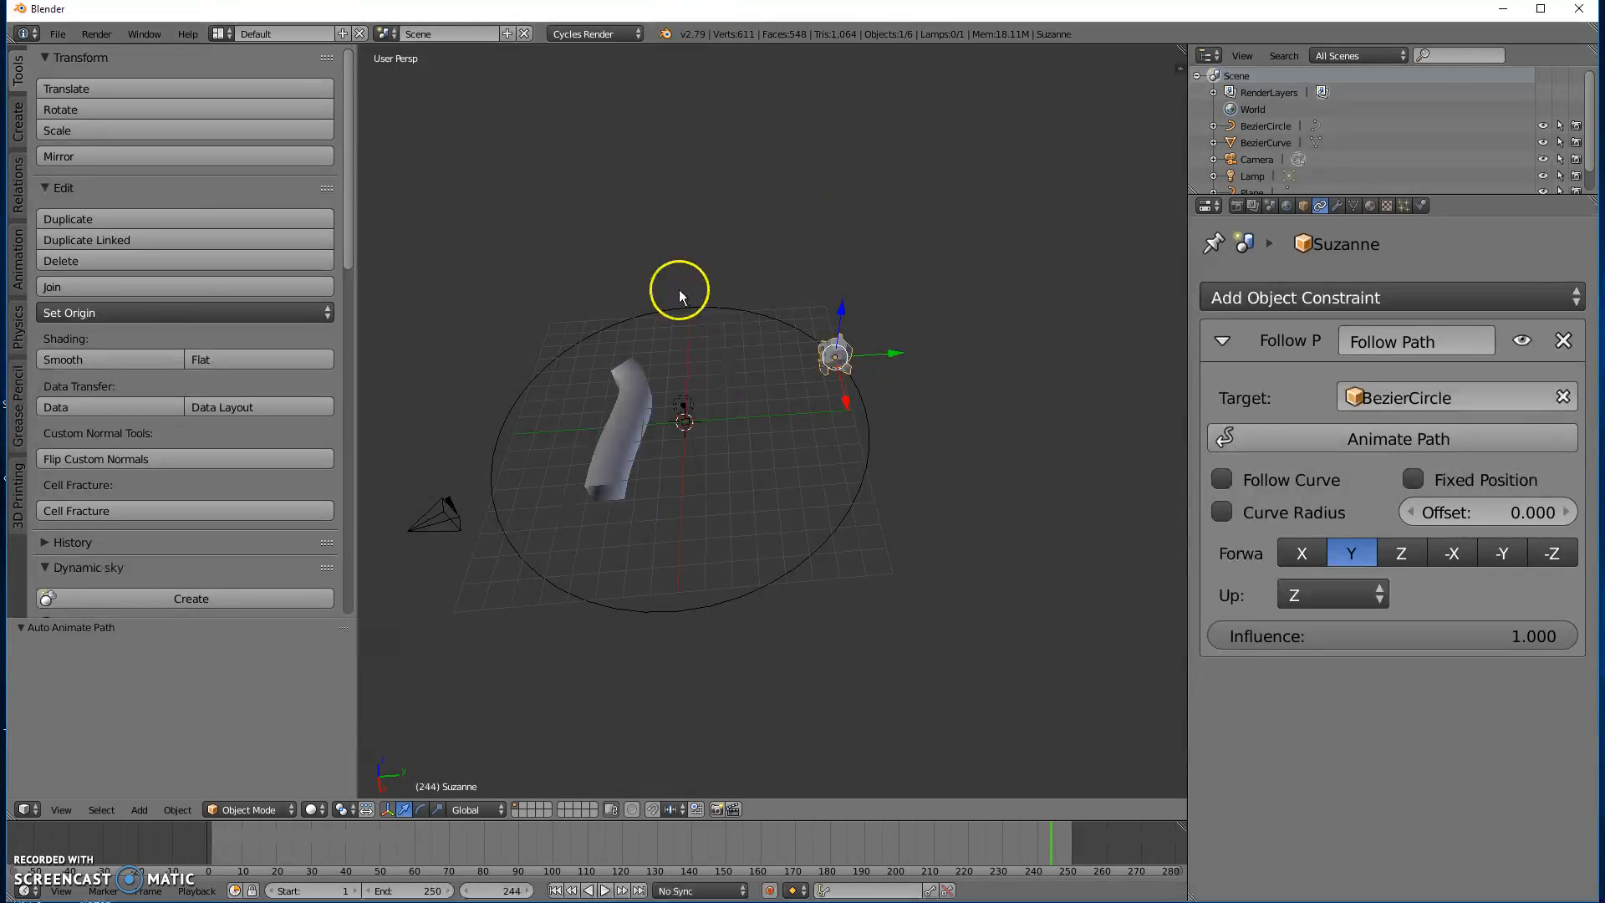
# Add a second monkey at the circle's center with a Track To constraint targeting Suzanne along -Y, and preview the animation.
pyautogui.hotkey('shift', 'a')
pyautogui.moveTo(655, 283)
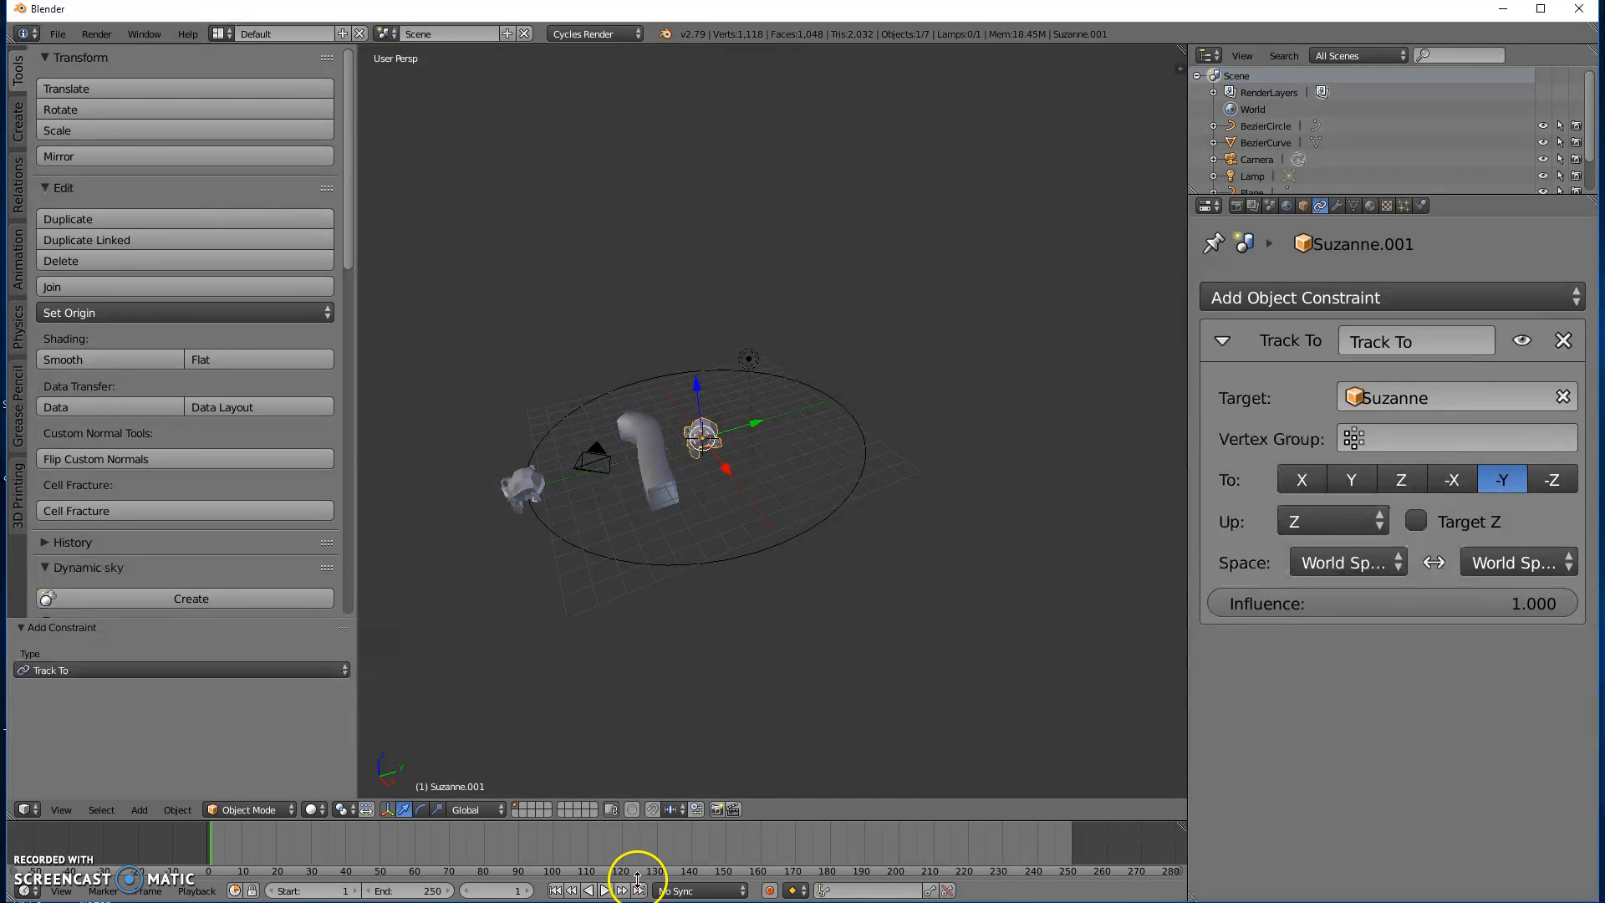
pyautogui.click(605, 890)
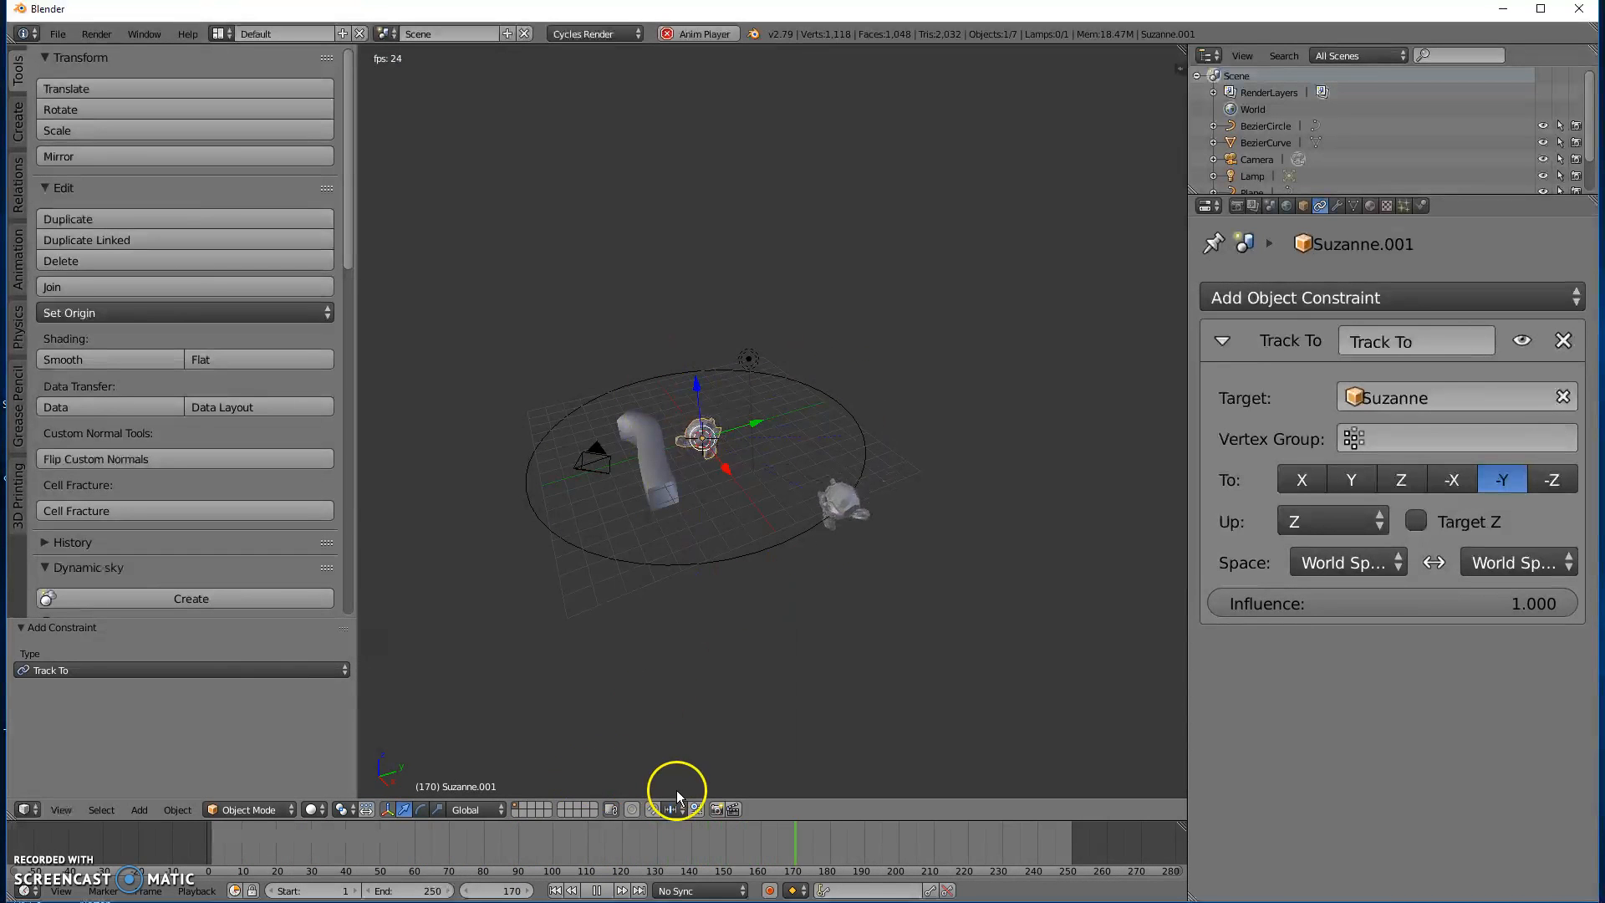
pyautogui.click(595, 890)
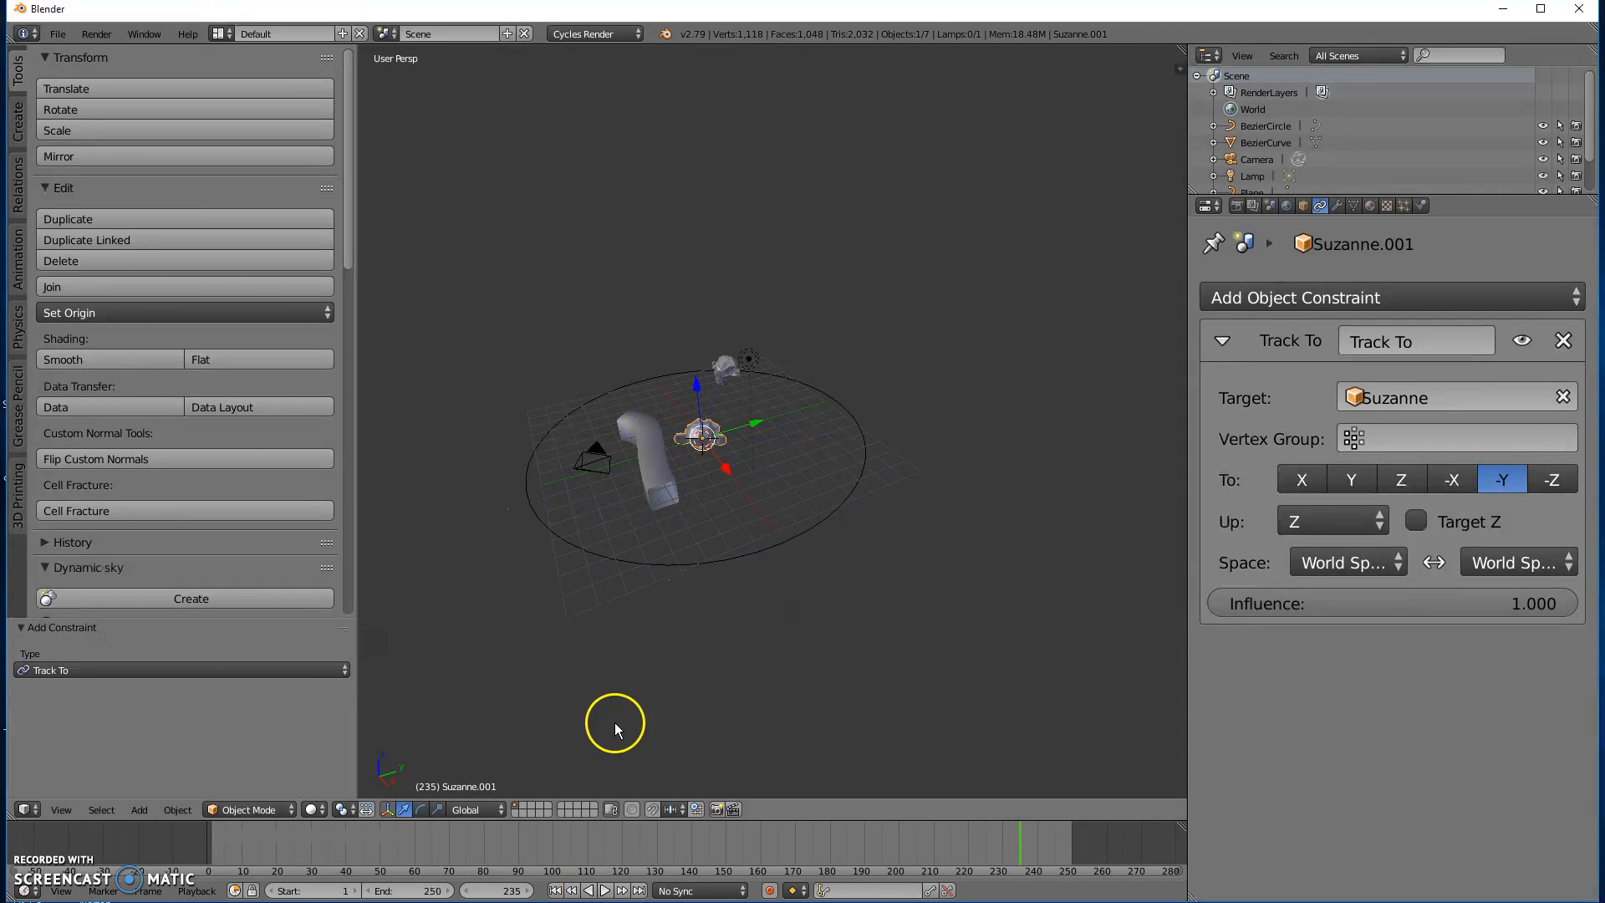
# Select the camera beside the tube to show its object constraint settings.
pyautogui.rightClick(602, 461)
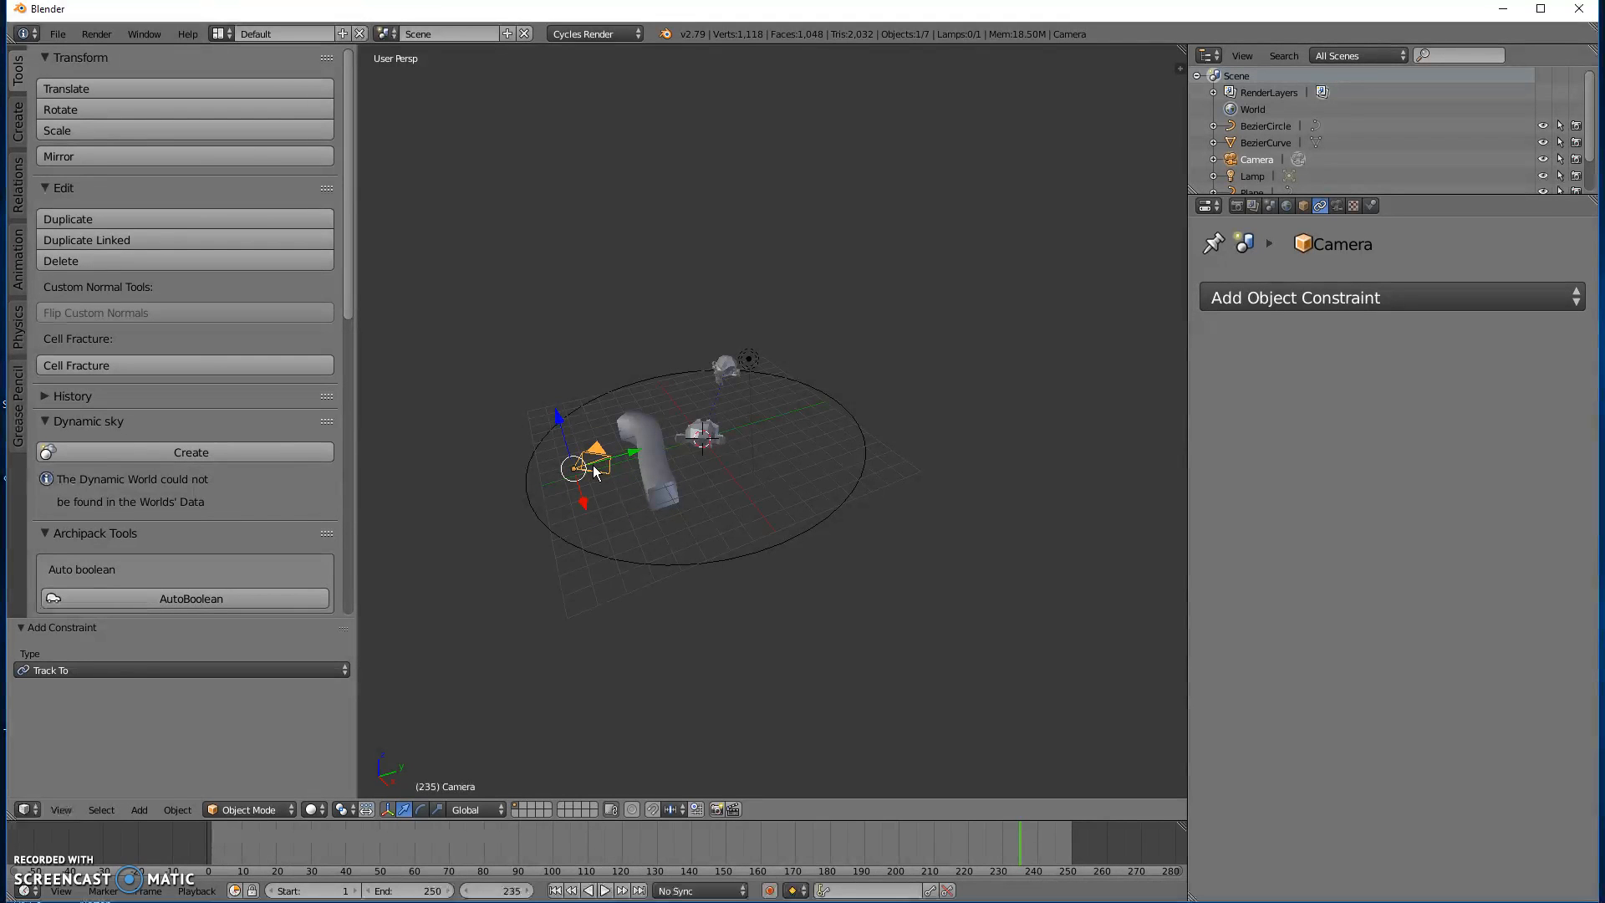
pyautogui.click(605, 424)
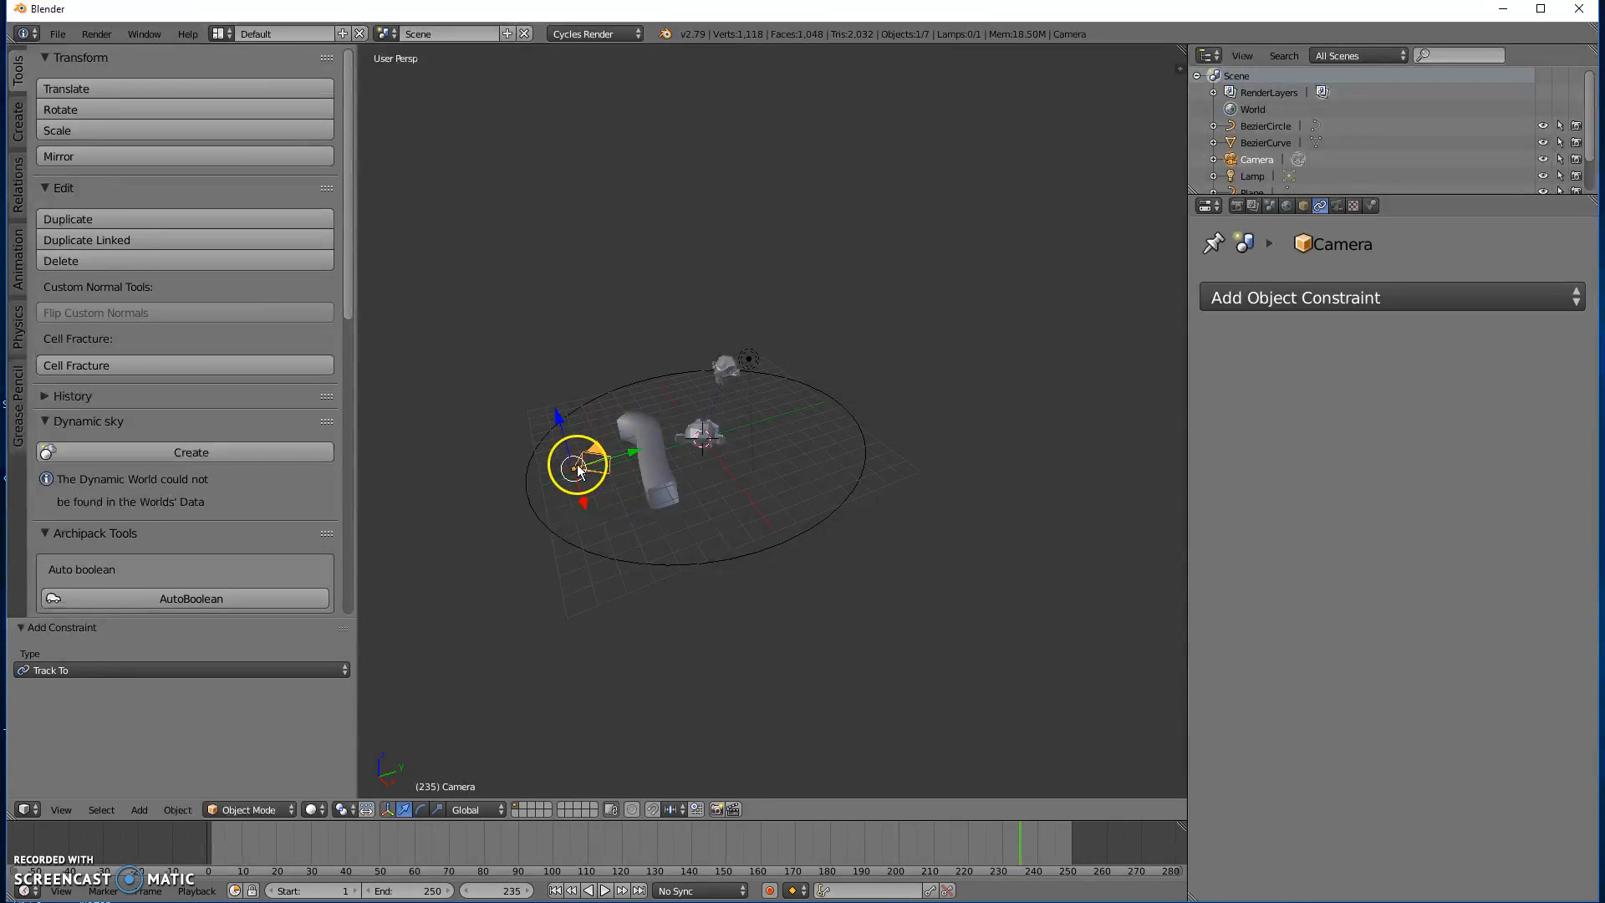